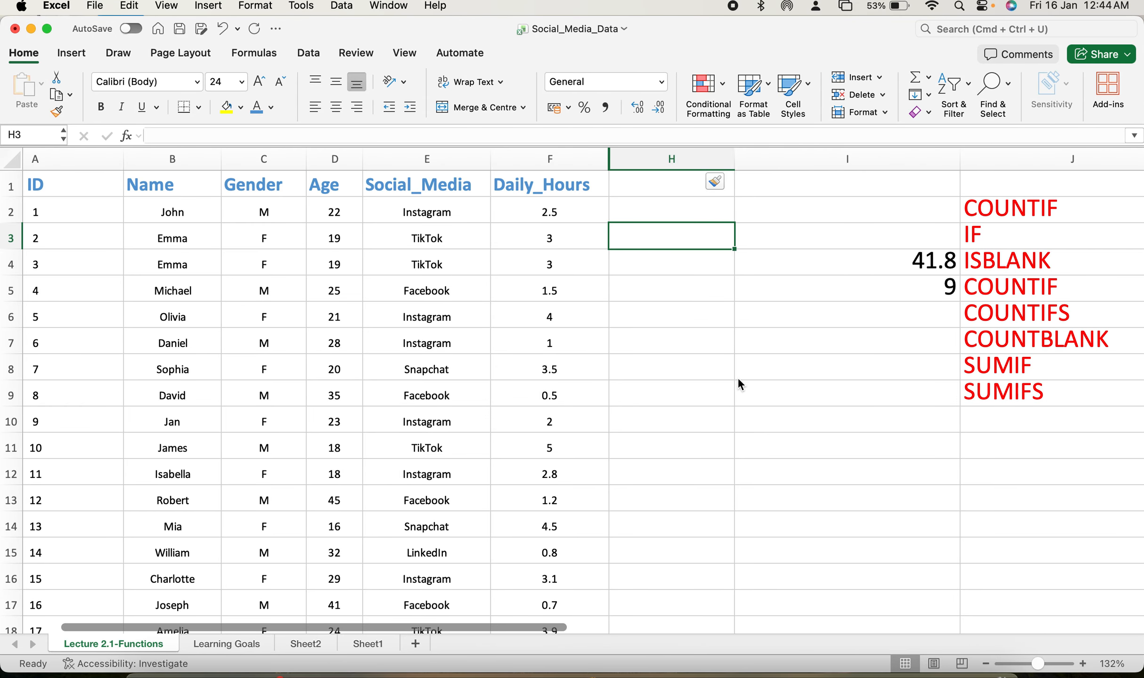
# Start a COUNTIF formula in cell E52, directly below the Social_Media column.
pyautogui.scroll(-10, 739, 379)
pyautogui.scroll(10, 738, 379)
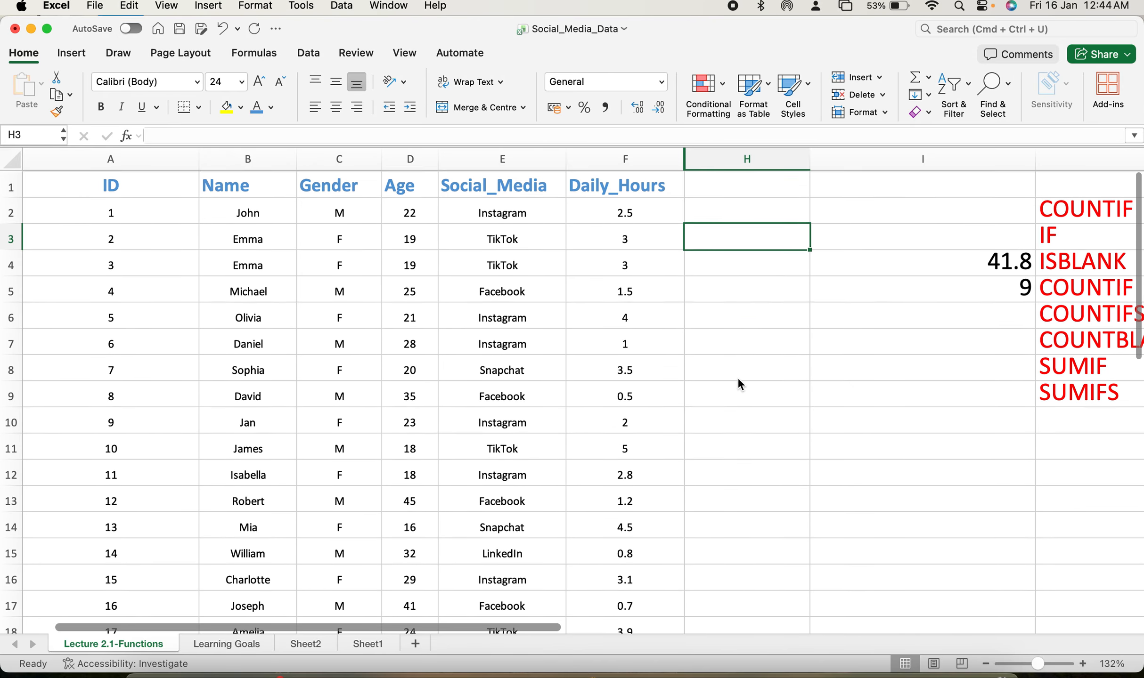
pyautogui.scroll(-1, 739, 379)
pyautogui.scroll(2, 560, 329)
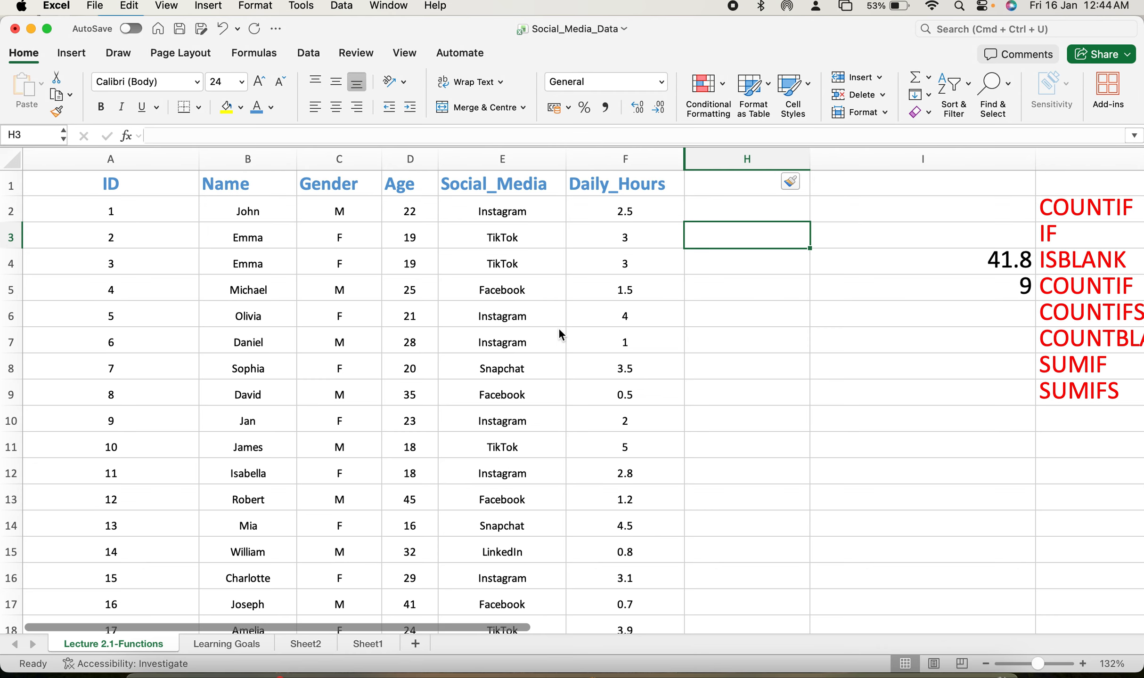
pyautogui.scroll(-10, 560, 329)
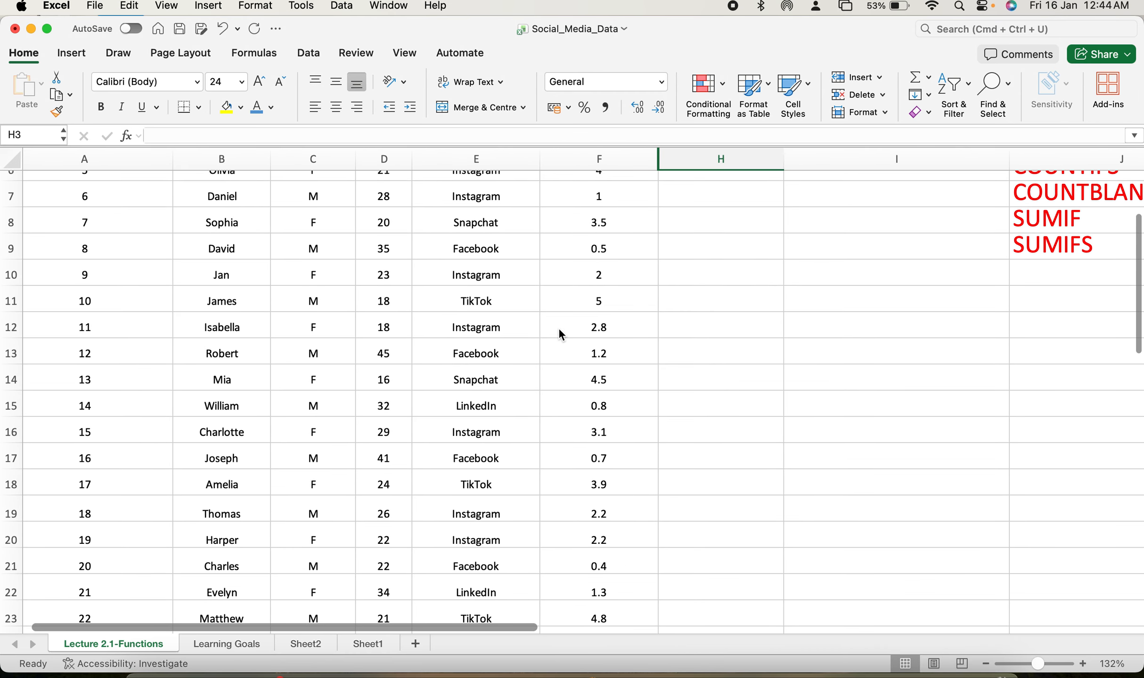
pyautogui.scroll(-20, 559, 327)
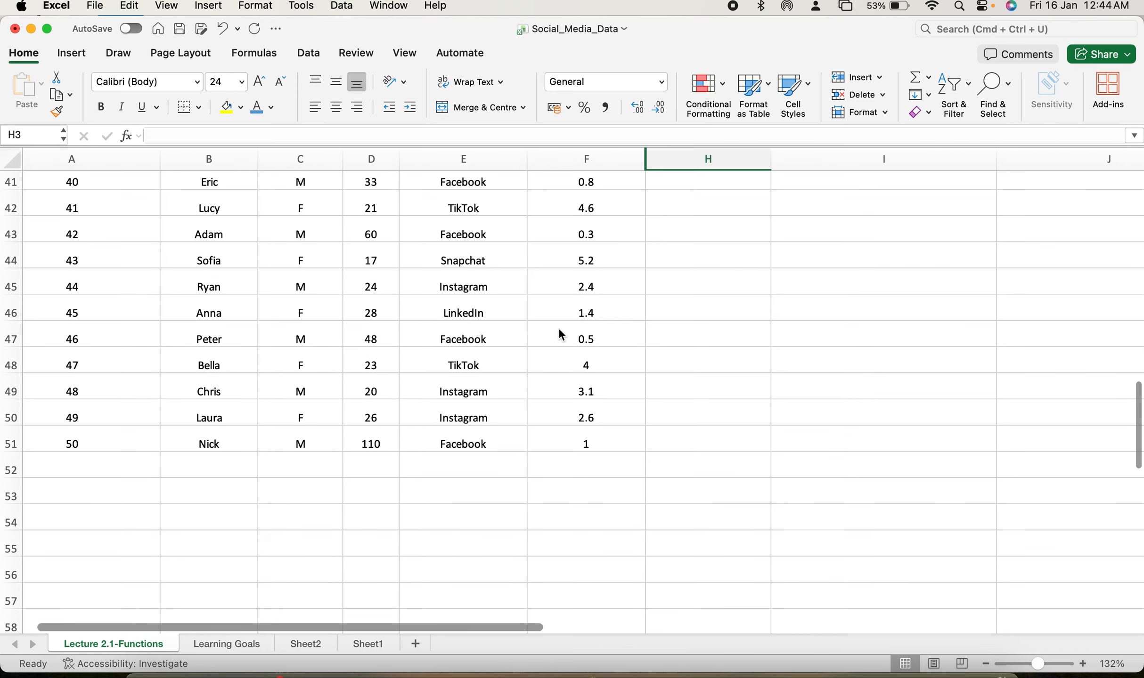
pyautogui.click(477, 469)
pyautogui.write('=')
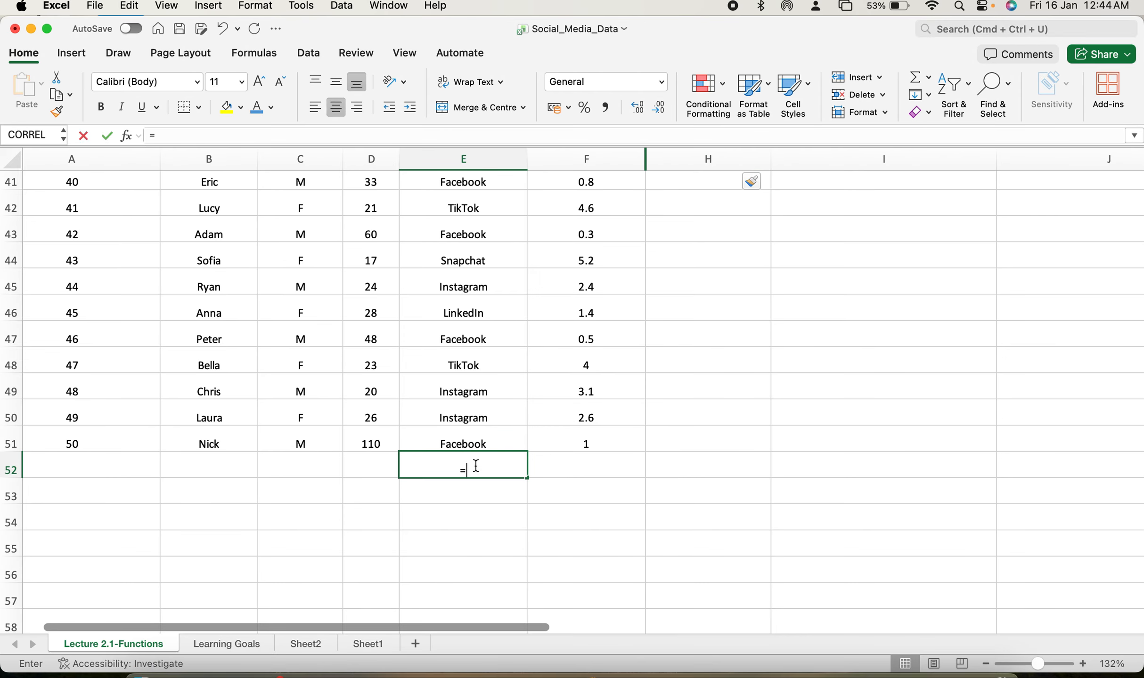
pyautogui.press('capslock')
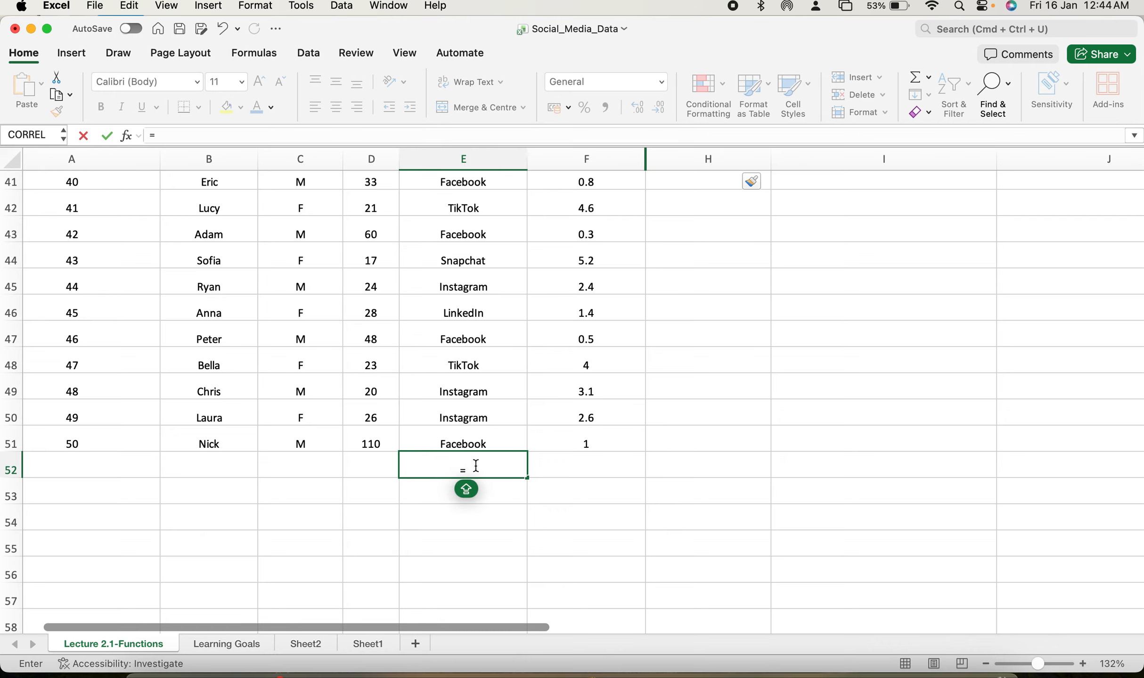
pyautogui.write('COUN')
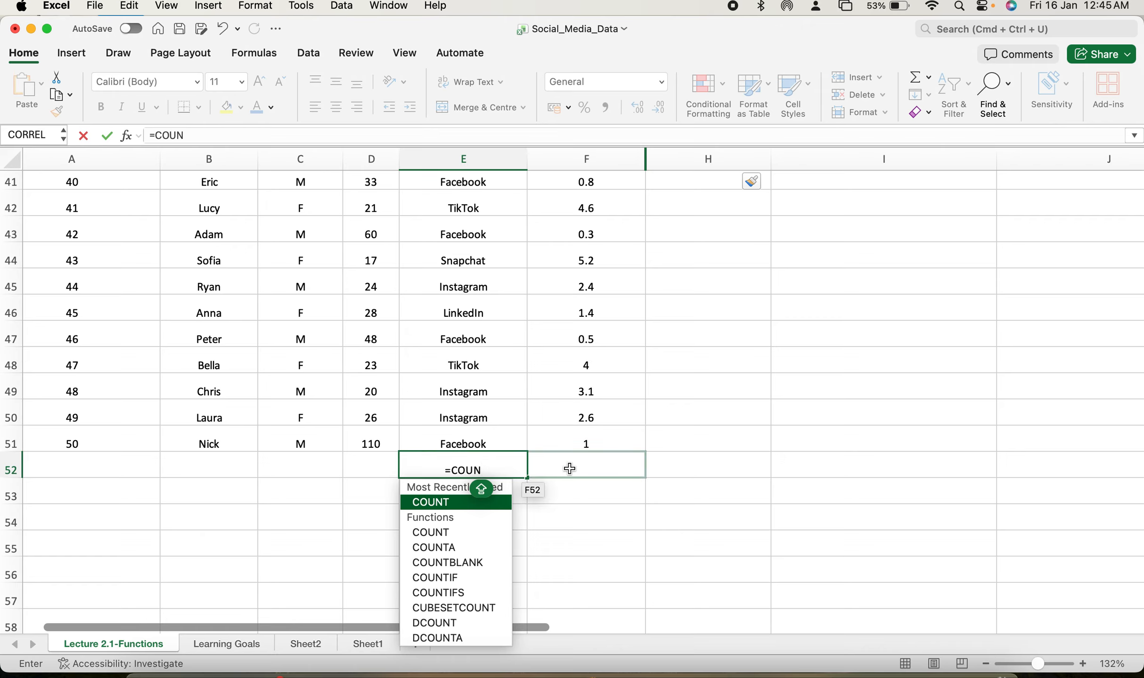
pyautogui.write('IF')
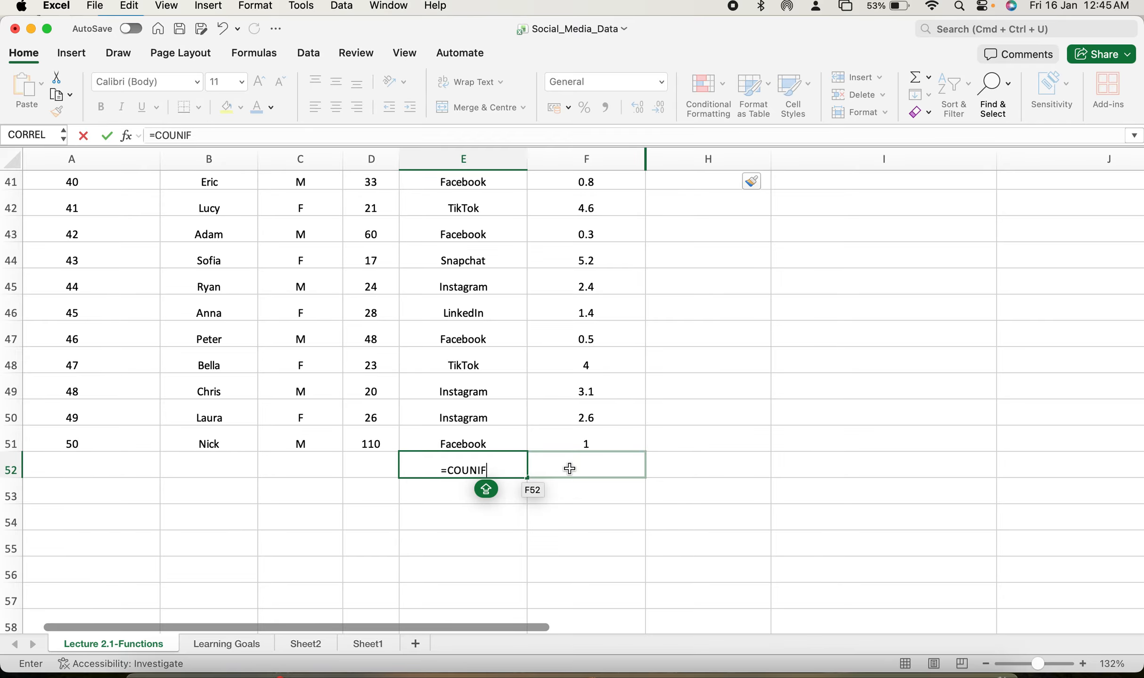
pyautogui.press('BackSpace')
pyautogui.press('BackSpace')
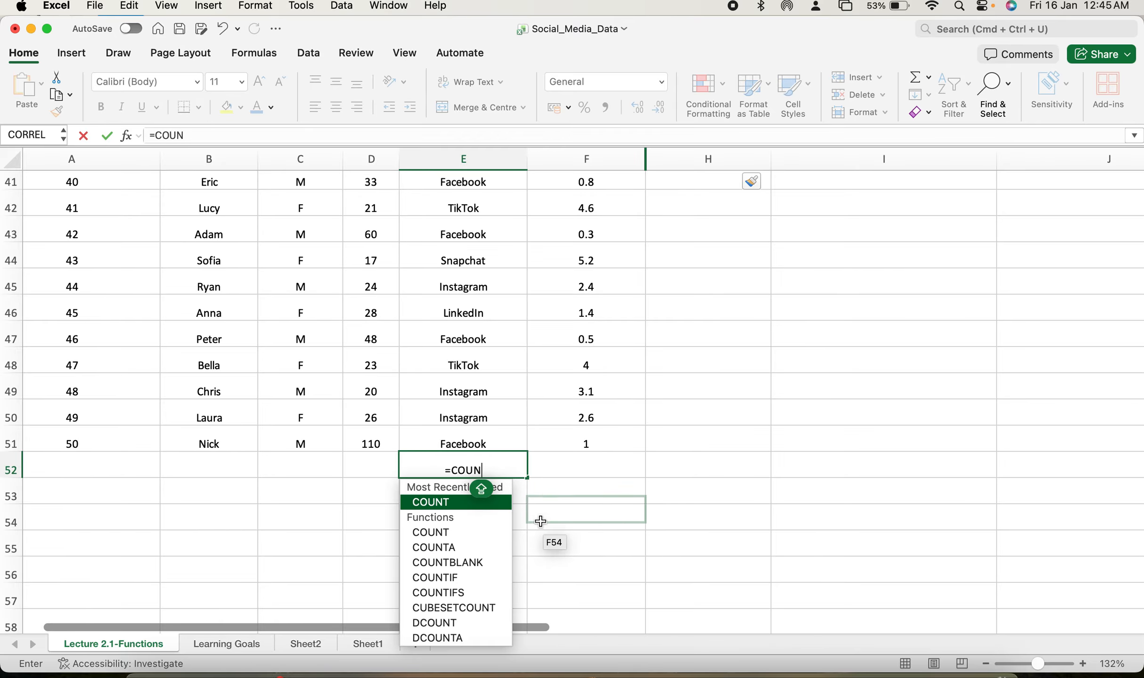
pyautogui.doubleClick(468, 579)
# Complete the formula with range E2:E51 and criteria "Facebook" and enter it.
pyautogui.moveTo(491, 440); pyautogui.dragTo(486, 210)
pyautogui.scroll(-15, 494, 320)
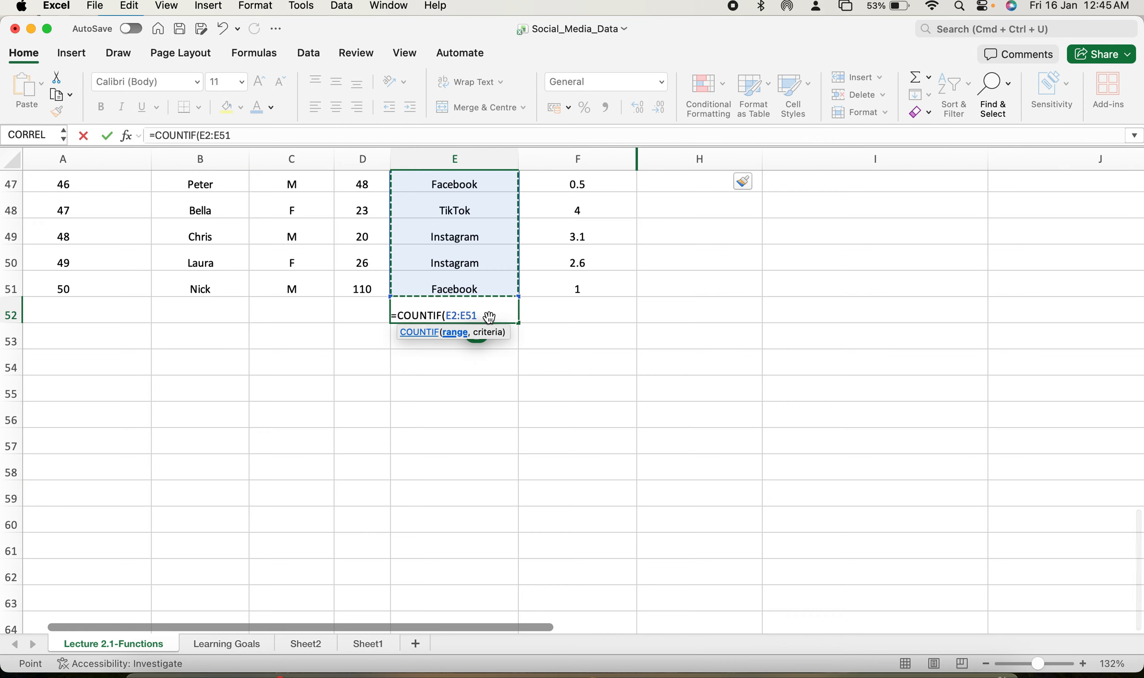
pyautogui.write(',"')
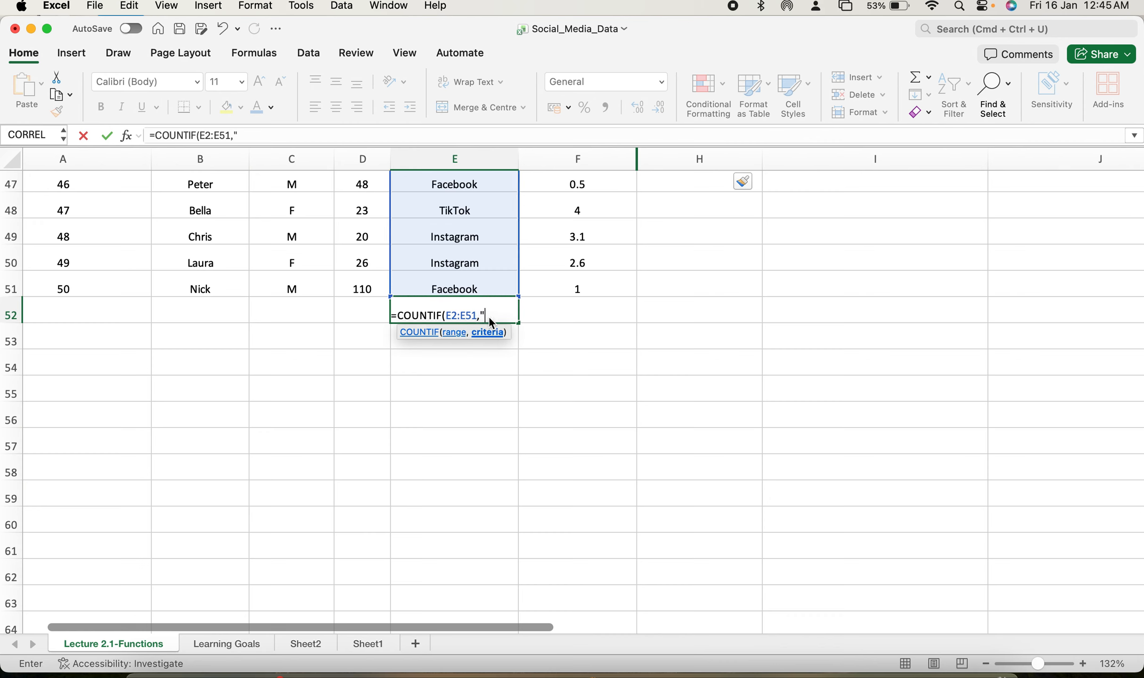
pyautogui.write('Facenbook')
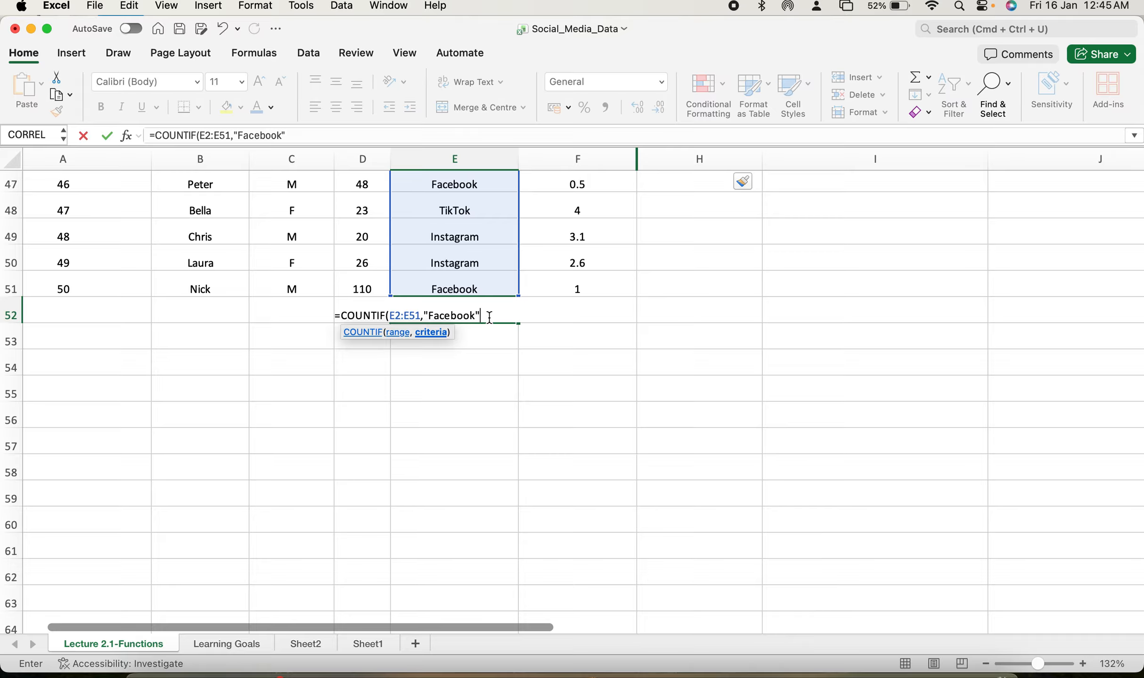
pyautogui.write('"')
pyautogui.press('Return')
pyautogui.click(480, 314)
pyautogui.doubleClick(482, 315)
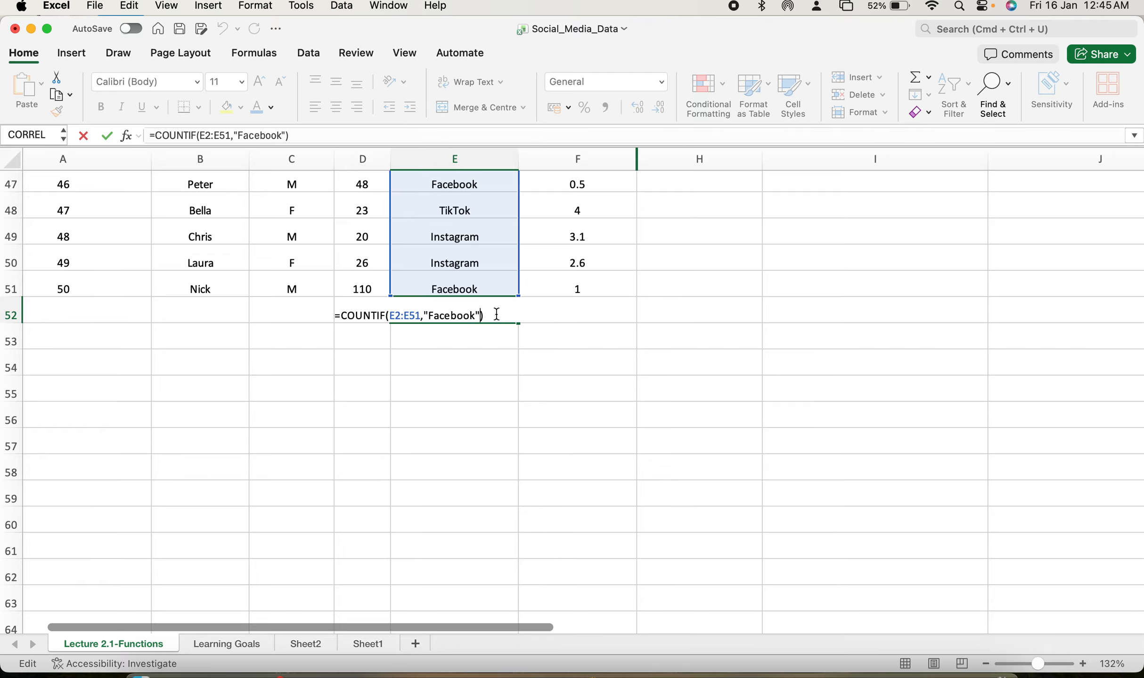
pyautogui.press('Return')
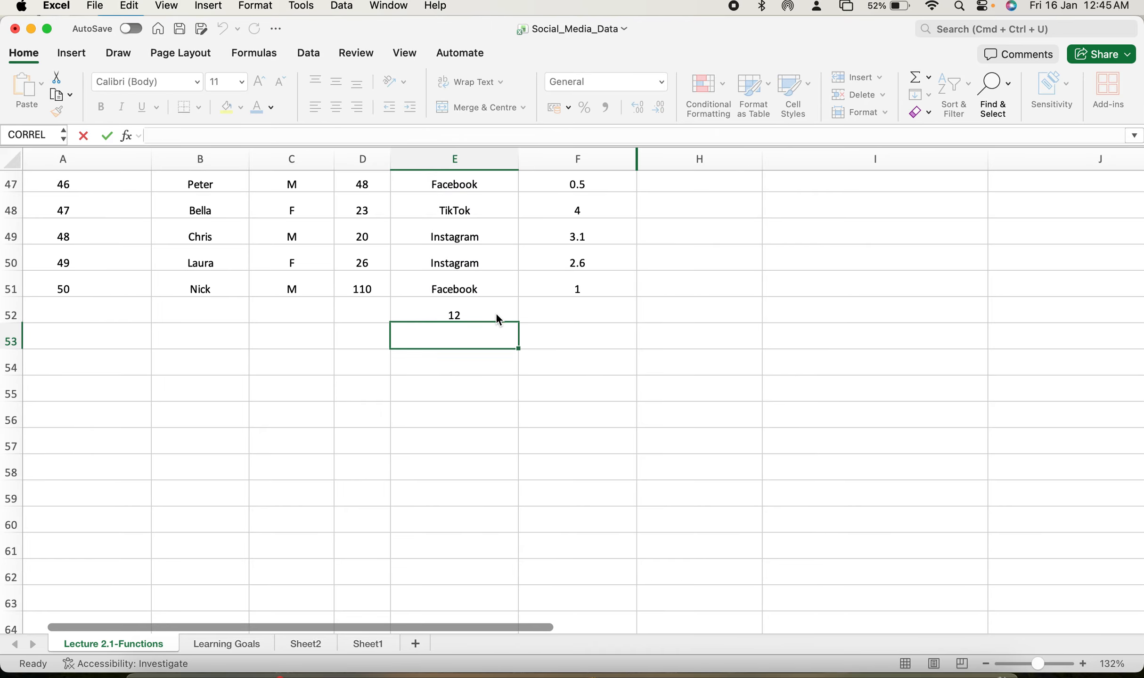
# Reopen and inspect the COUNTIF formula in E52.
pyautogui.doubleClick(496, 315)
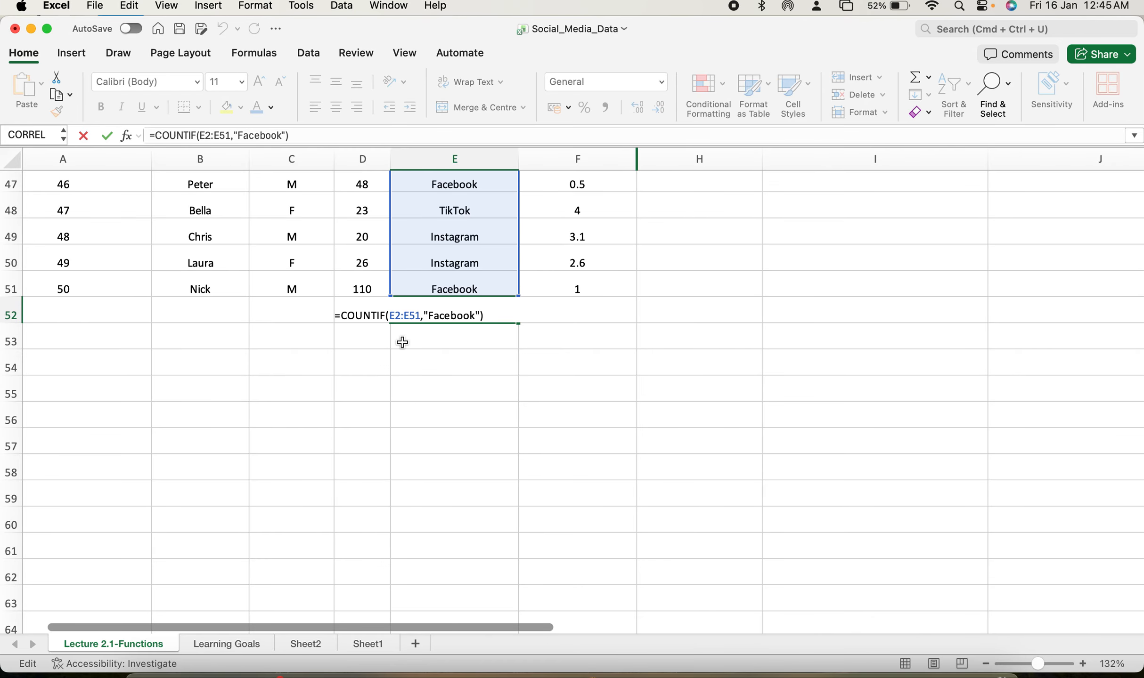
pyautogui.scroll(8, 403, 343)
pyautogui.scroll(10, 402, 343)
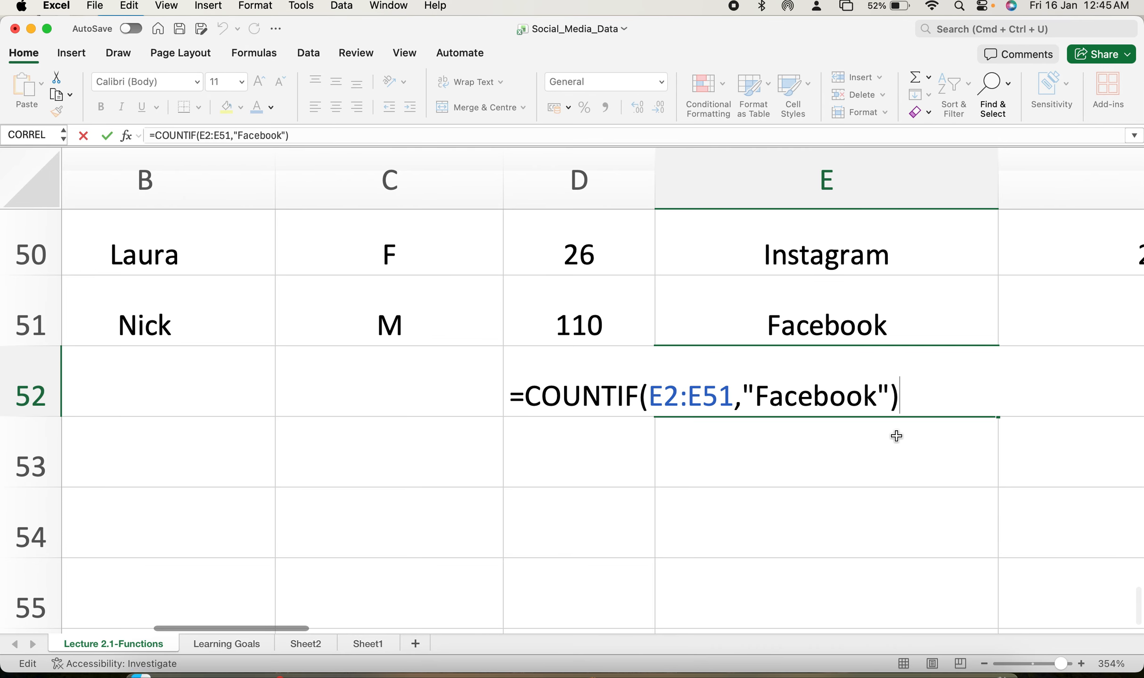
pyautogui.press('Return')
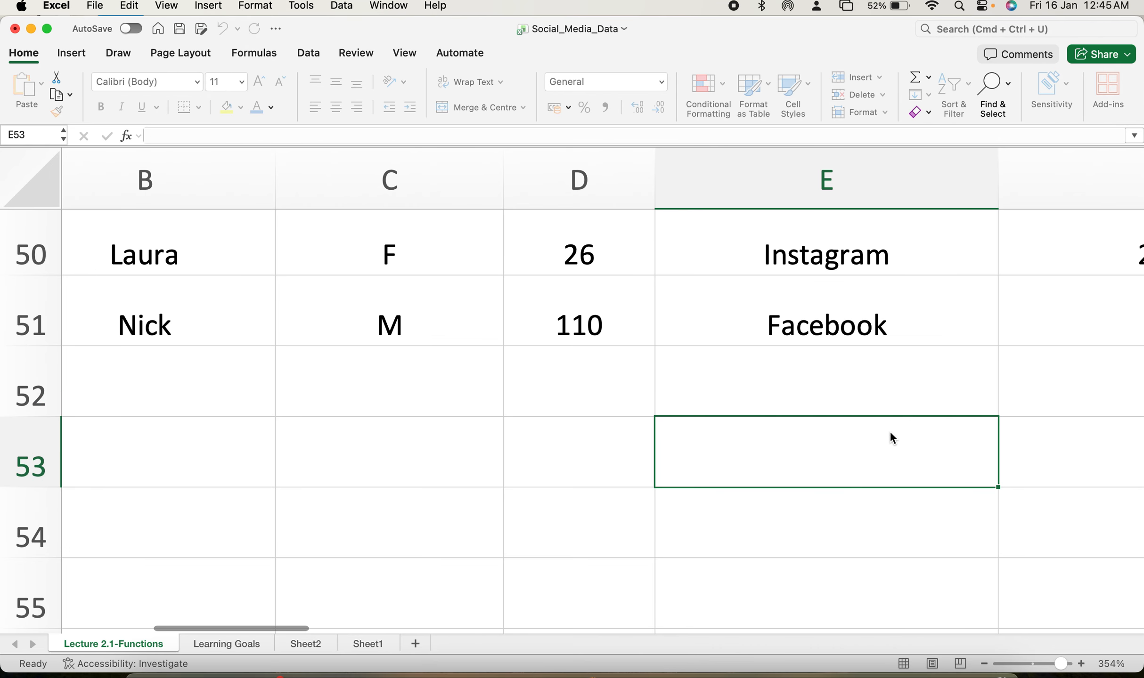
pyautogui.click(838, 382)
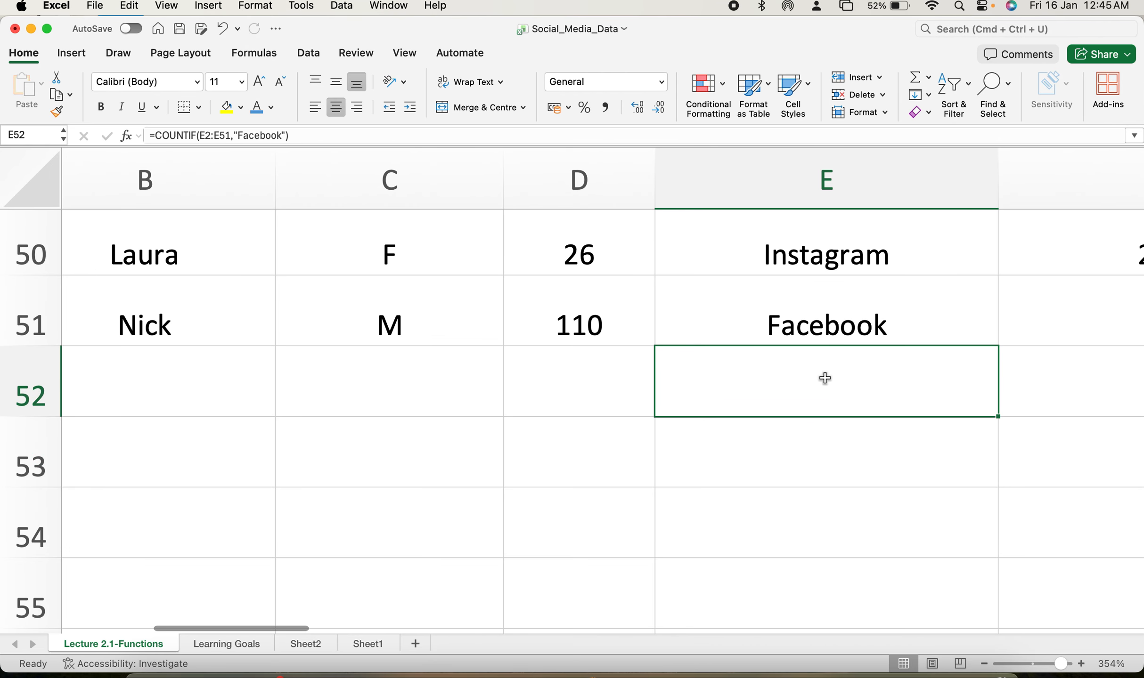
pyautogui.scroll(-5, 819, 379)
pyautogui.scroll(-5, 815, 379)
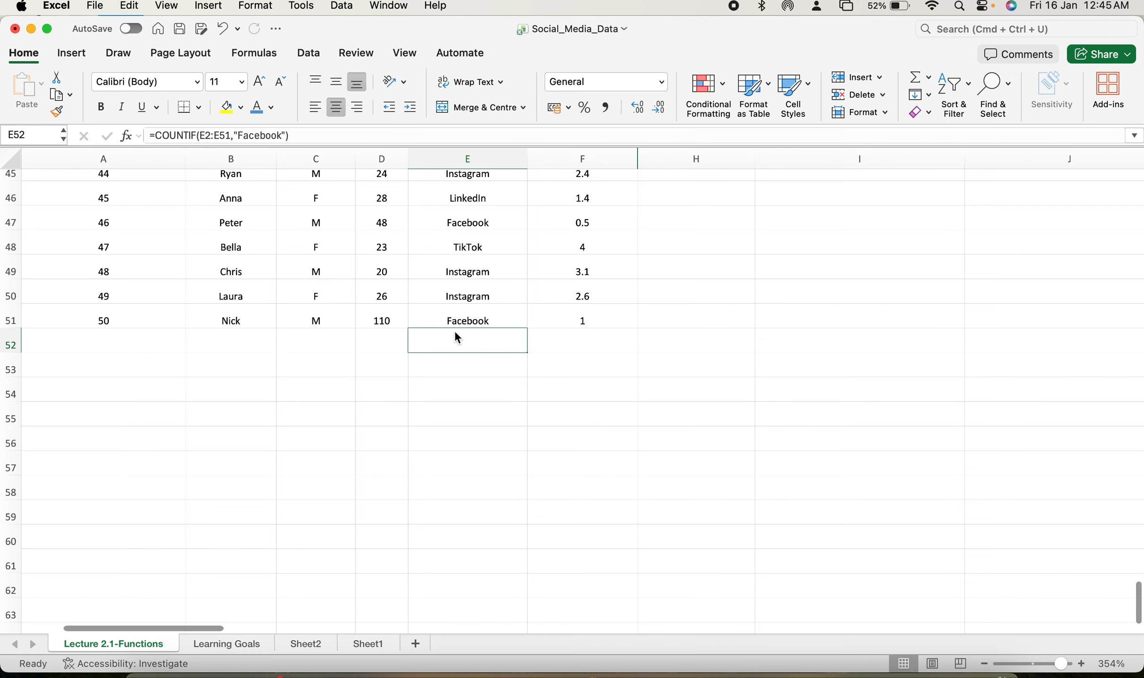
pyautogui.scroll(3, 470, 327)
pyautogui.scroll(2, 467, 437)
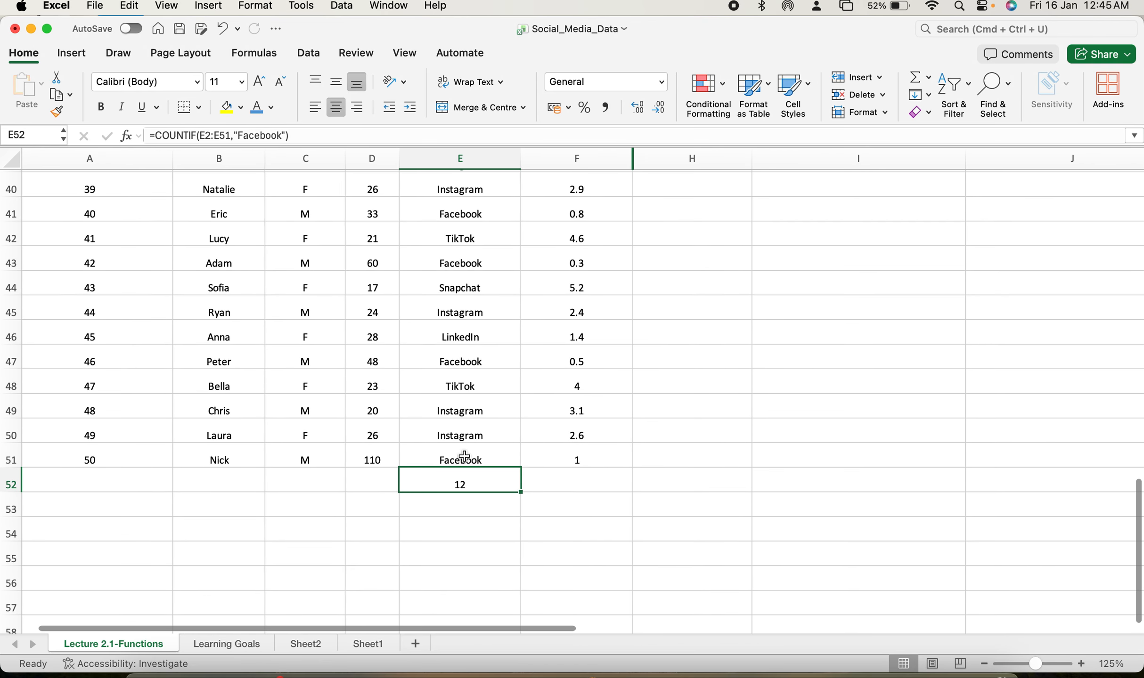
# Change the E52 formula's criteria to an empty string "" to count blank cells.
pyautogui.doubleClick(474, 480)
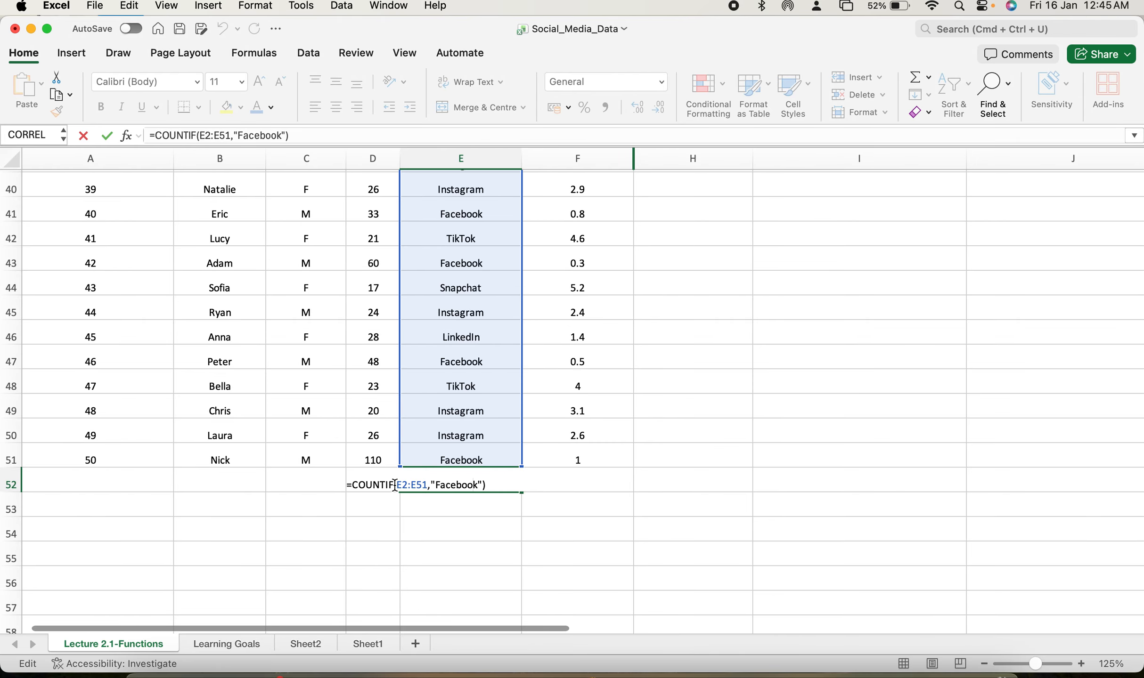
pyautogui.moveTo(477, 483); pyautogui.dragTo(434, 485)
pyautogui.press('BackSpace')
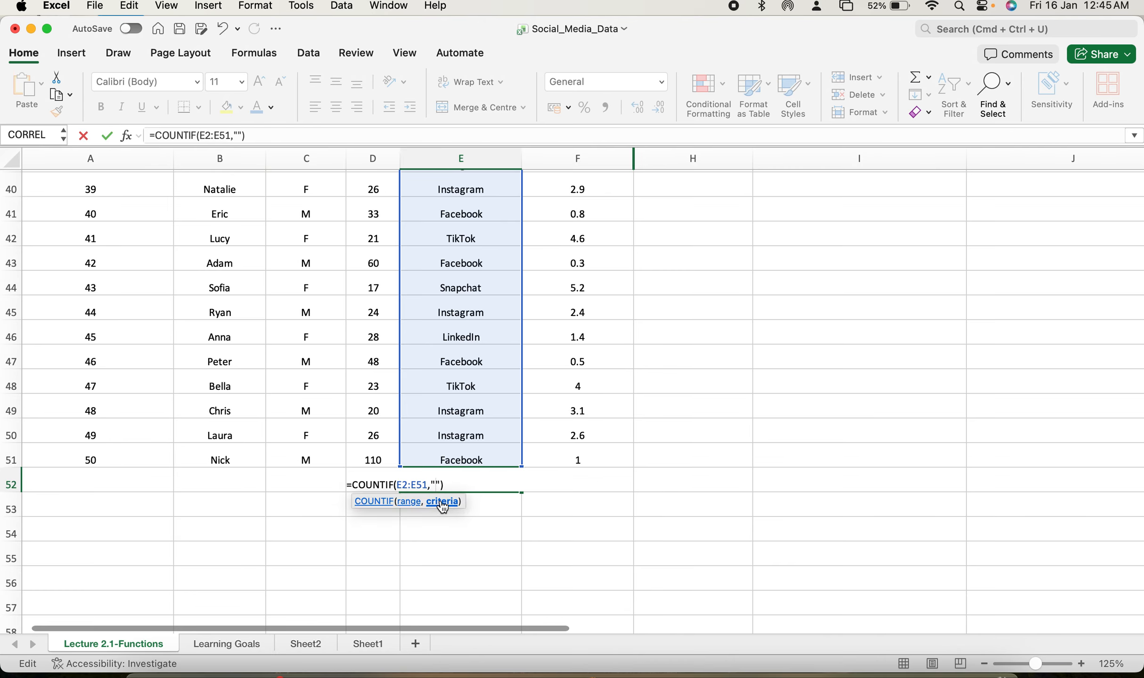
pyautogui.press('Return')
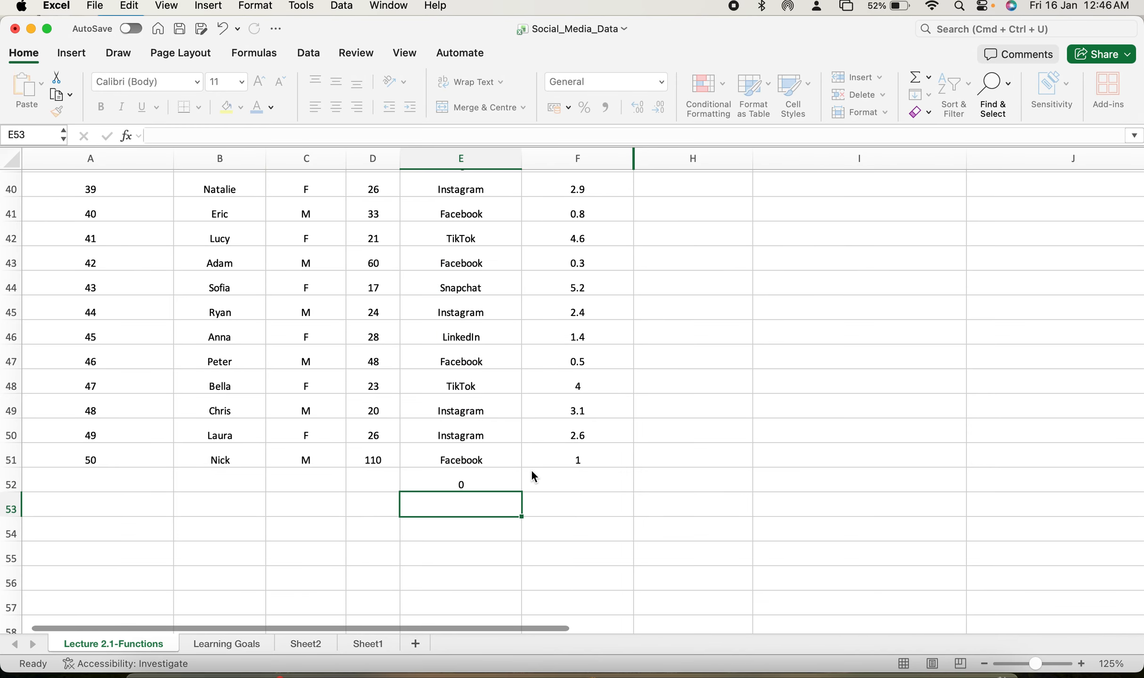
# Review the blank-criteria formula in E52 by reopening it.
pyautogui.doubleClick(481, 475)
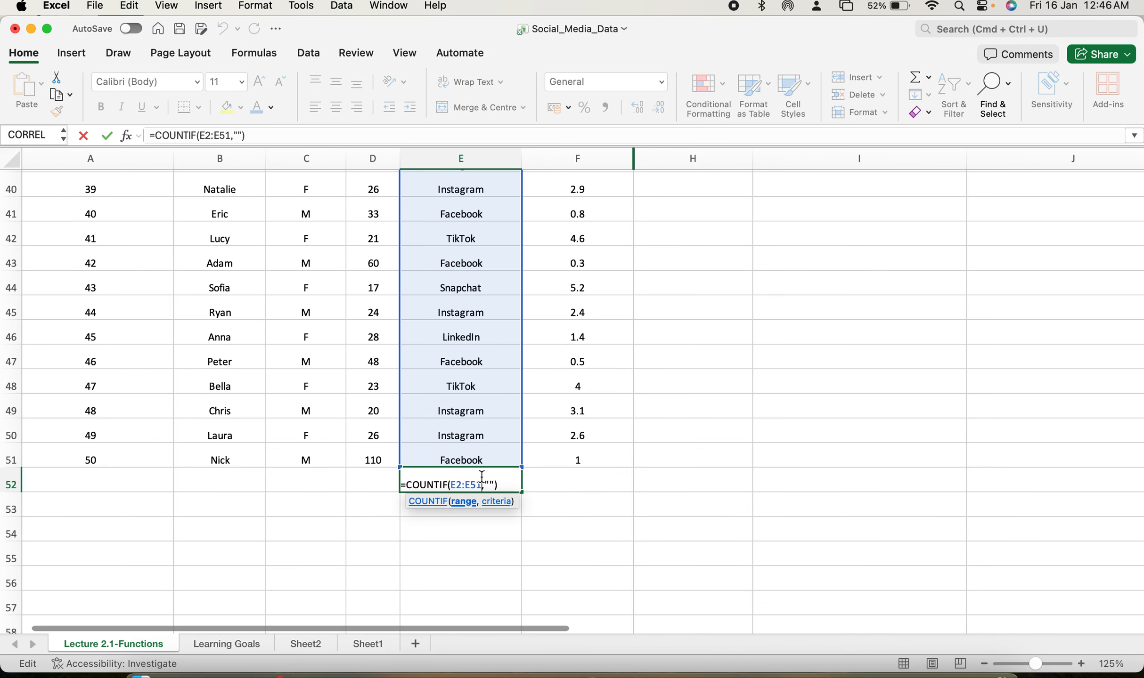
pyautogui.press('Return')
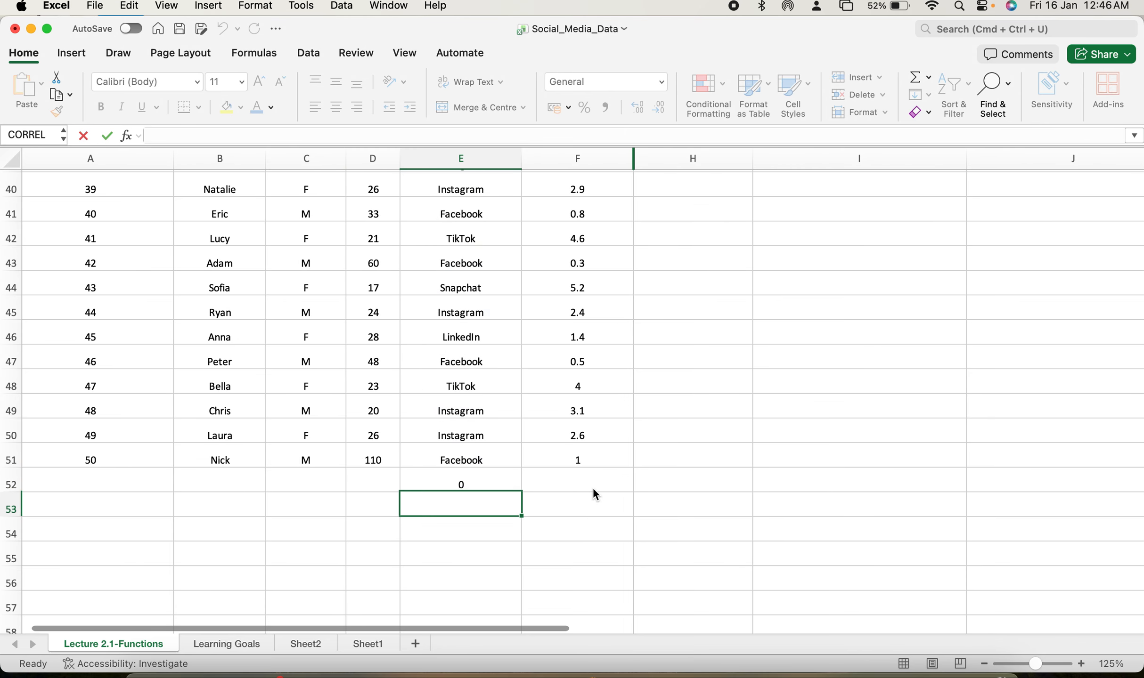
pyautogui.scroll(8, 505, 479)
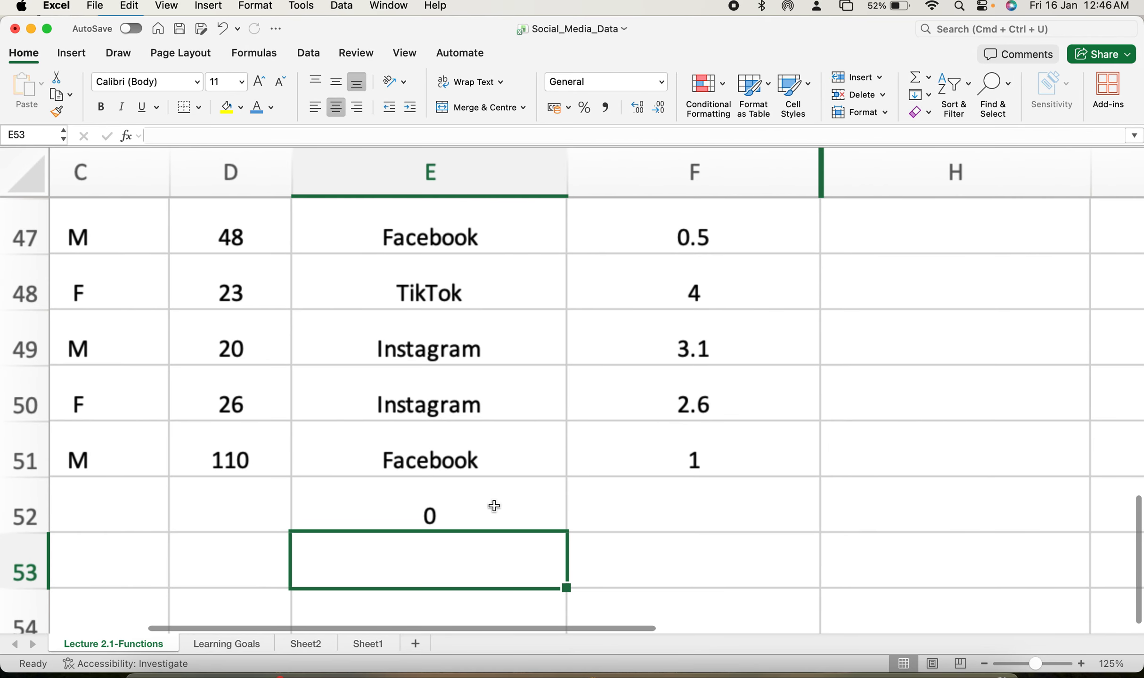
pyautogui.doubleClick(495, 506)
pyautogui.click(500, 532)
pyautogui.doubleClick(501, 539)
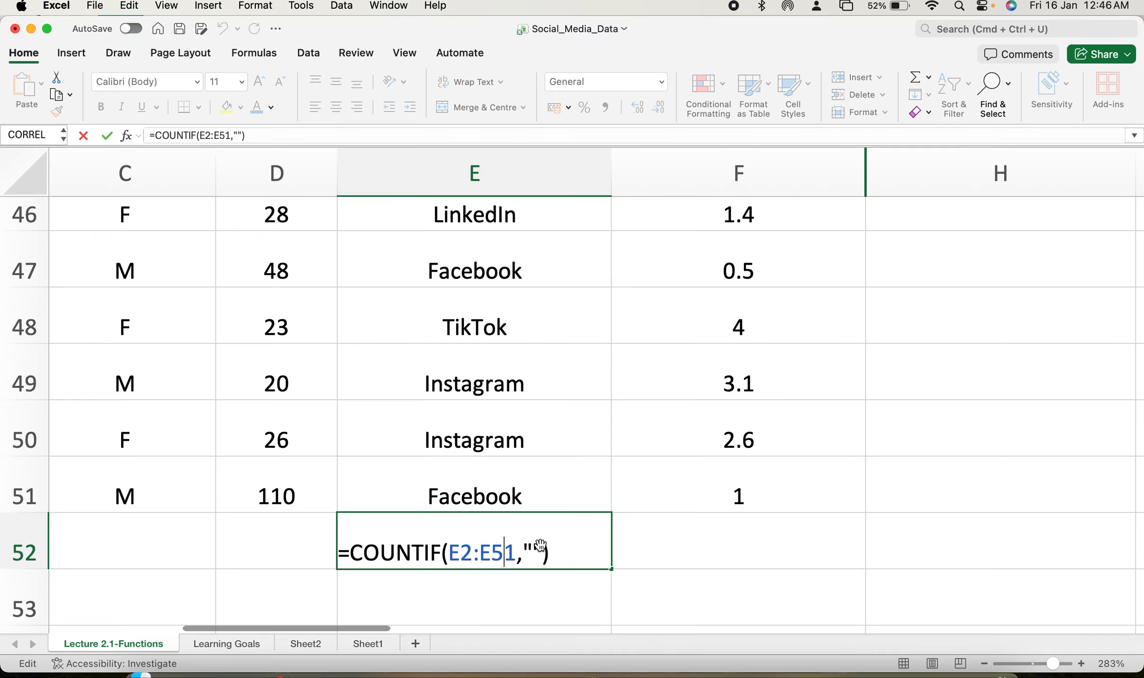
pyautogui.press('Return')
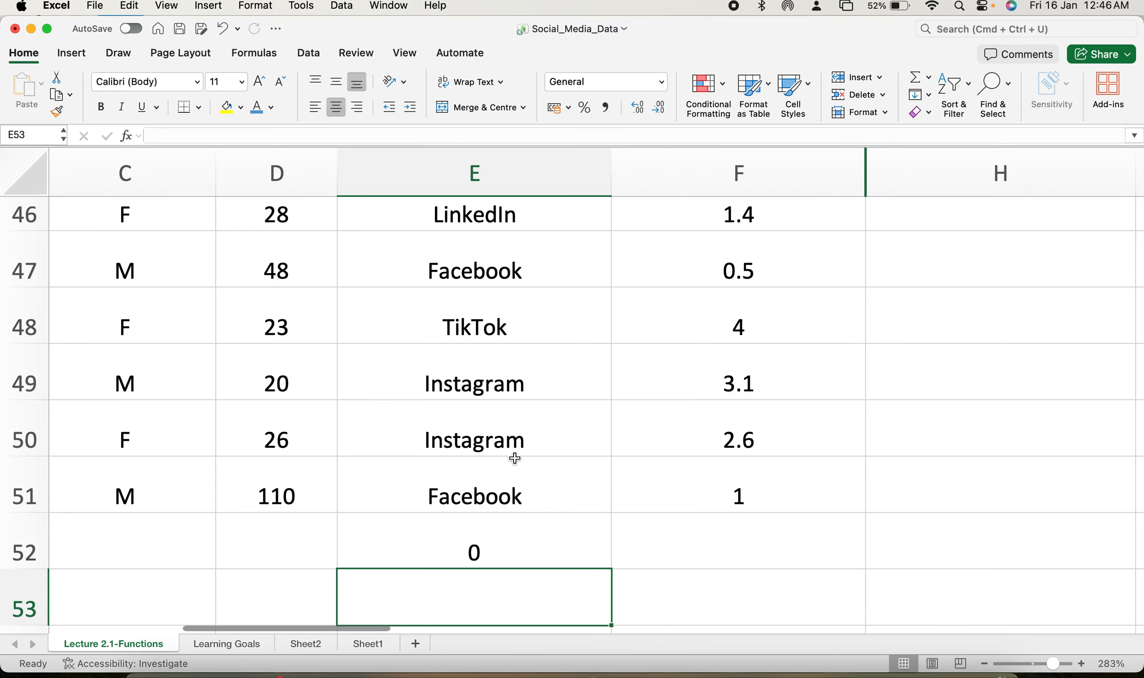
# Clear the TikTok entry in cell E48.
pyautogui.click(501, 336)
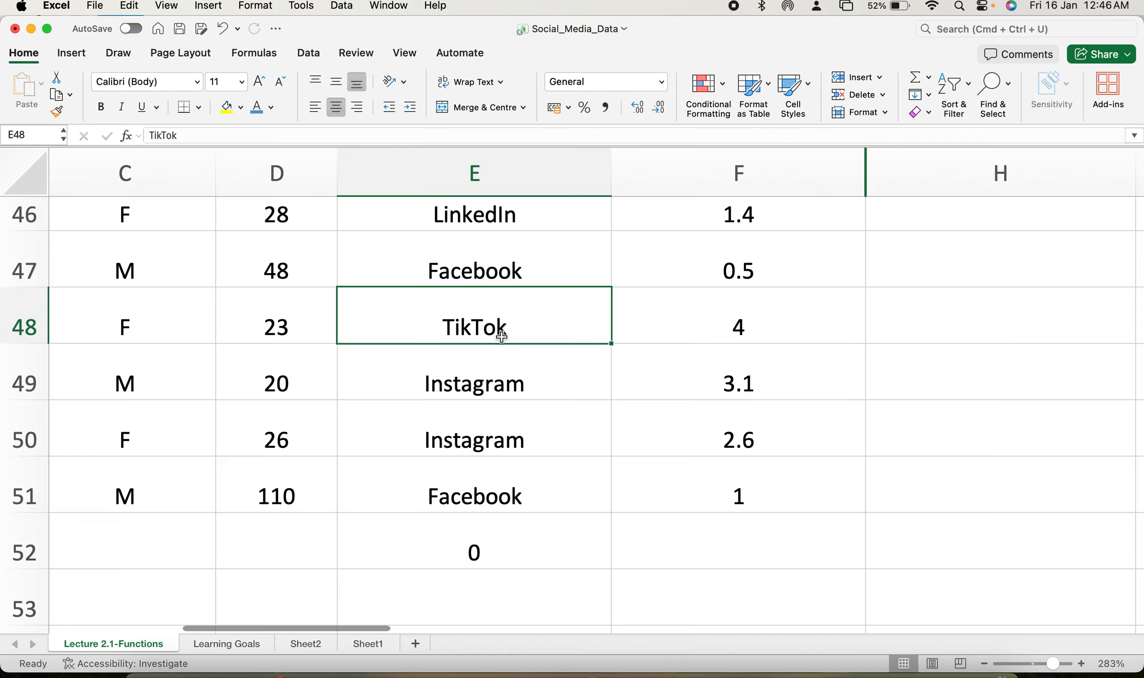
pyautogui.press('Delete')
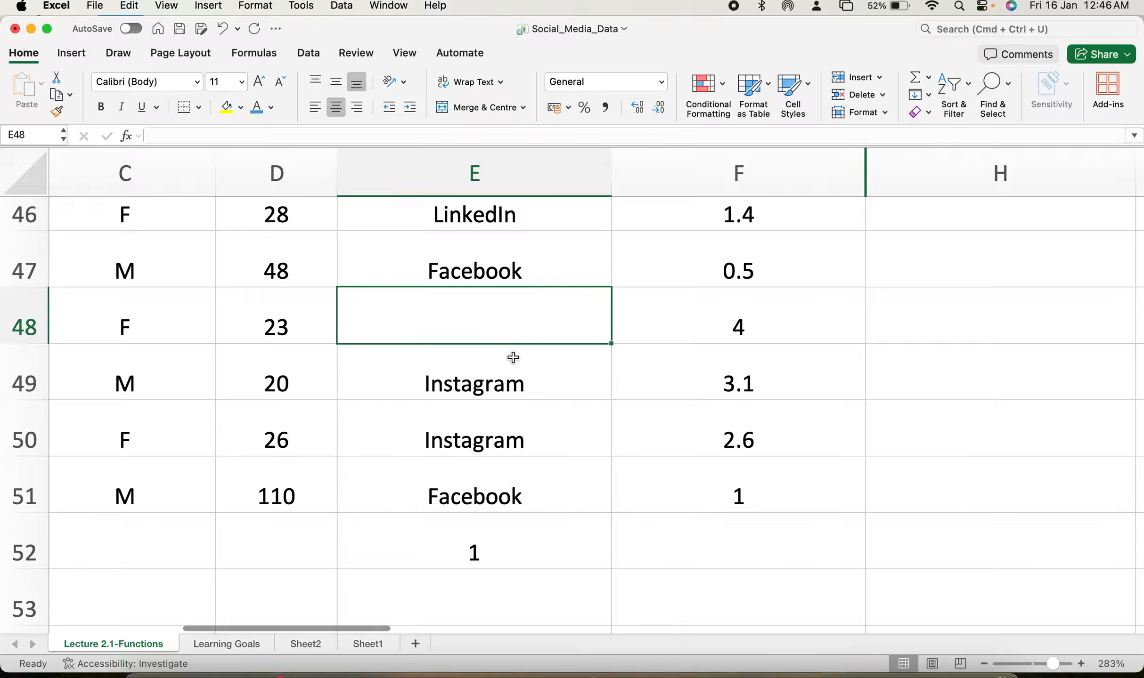
# Rewrite the E52 formula as =COUNTBLANK(E2:E51) to count the blank Social_Media cells.
pyautogui.doubleClick(504, 556)
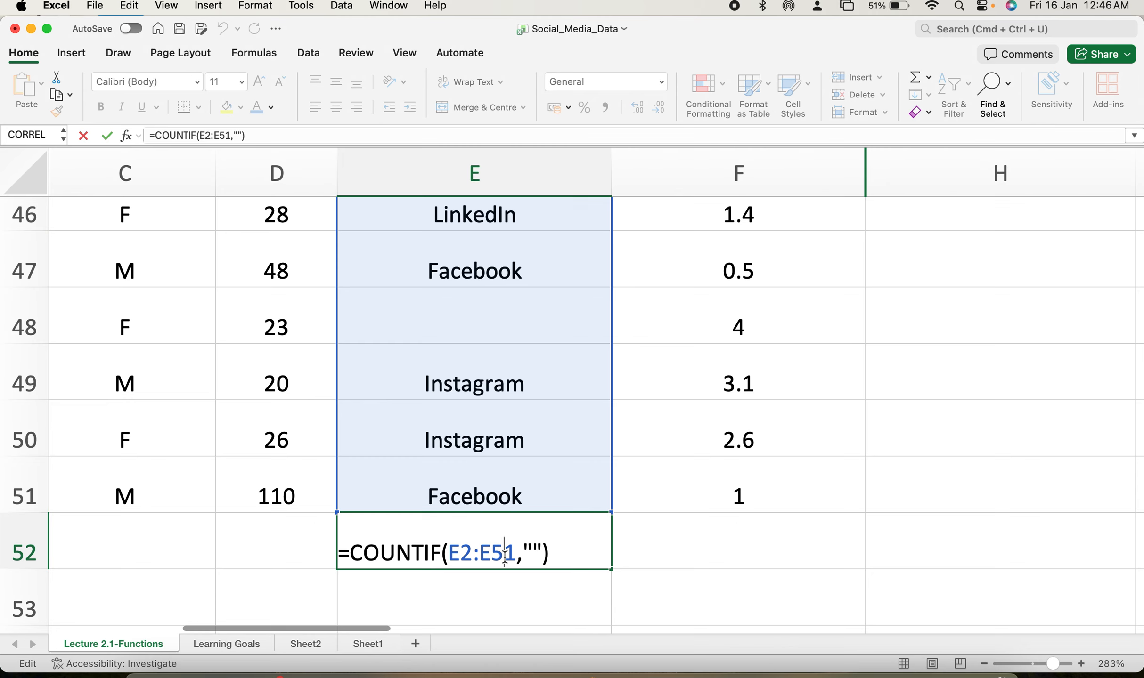
pyautogui.click(544, 550)
pyautogui.press('BackSpace')
pyautogui.press('BackSpace')
pyautogui.press('BackSpace')
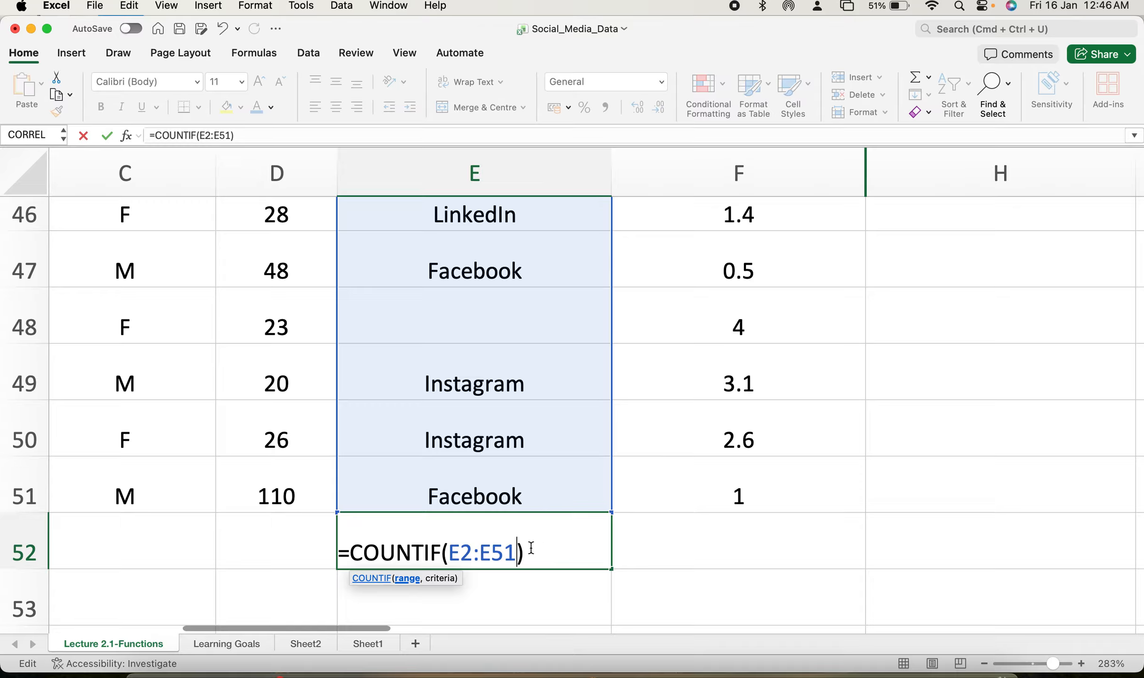
pyautogui.moveTo(444, 551); pyautogui.dragTo(351, 552)
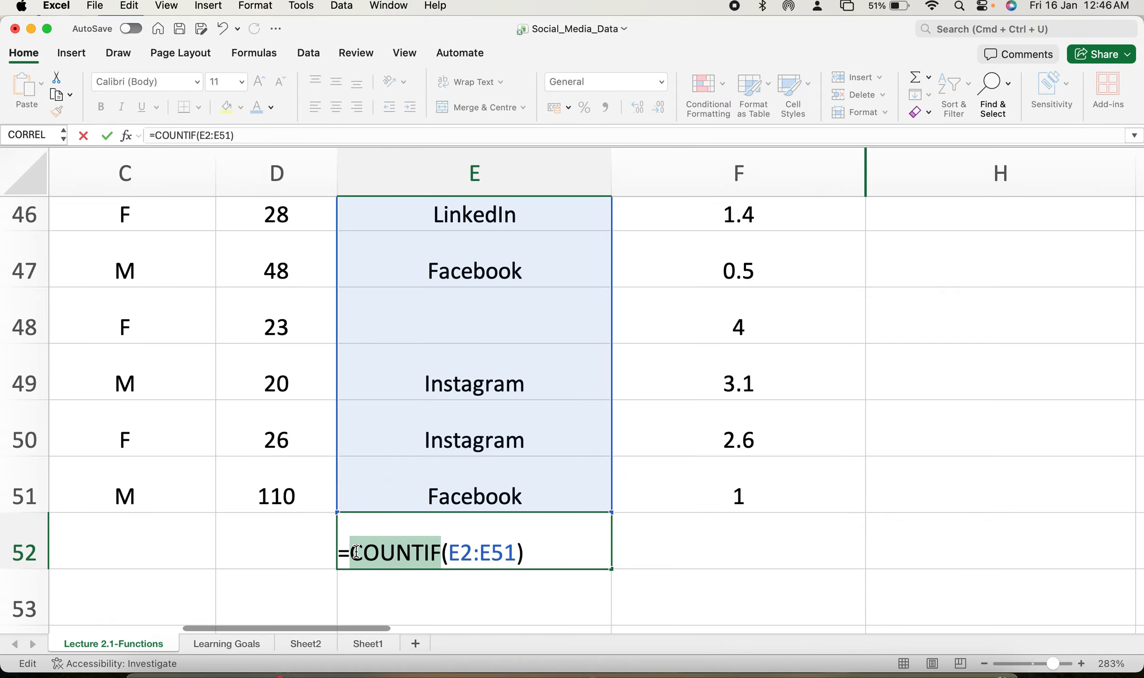
pyautogui.write('count')
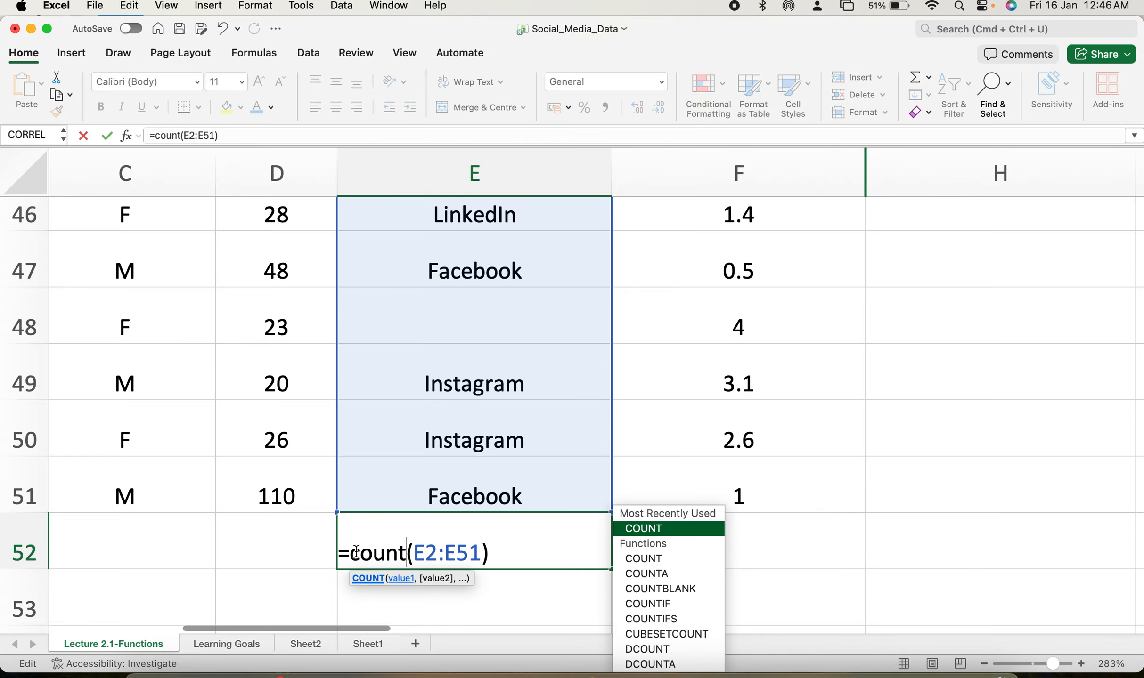
pyautogui.write('bl')
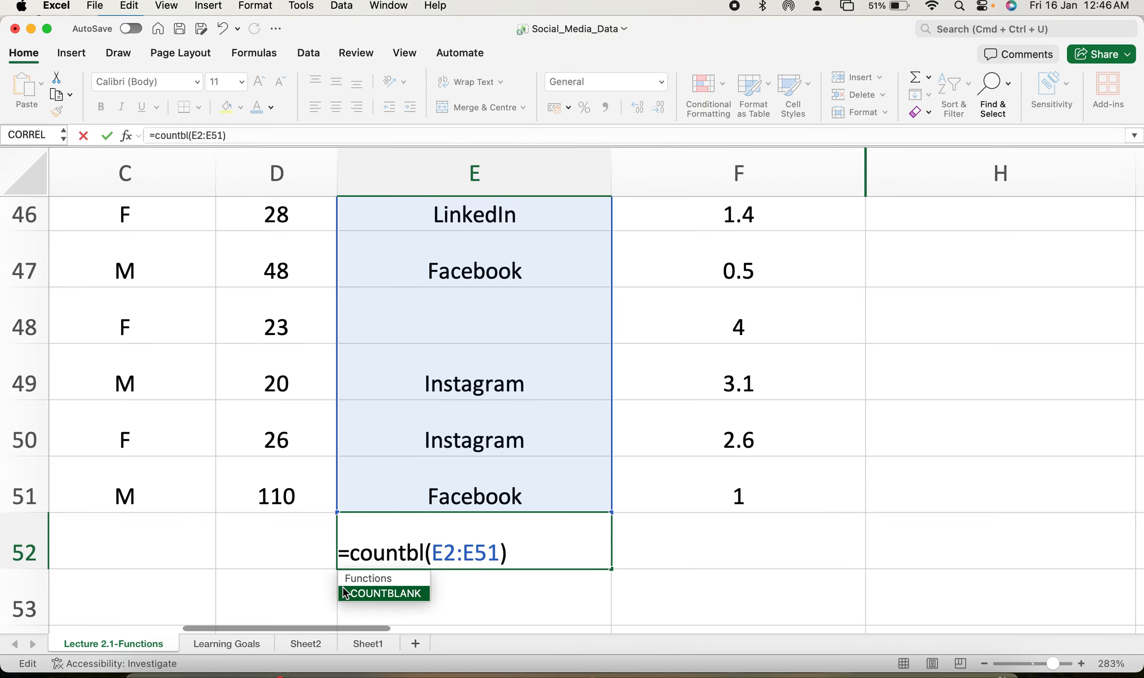
pyautogui.doubleClick(380, 595)
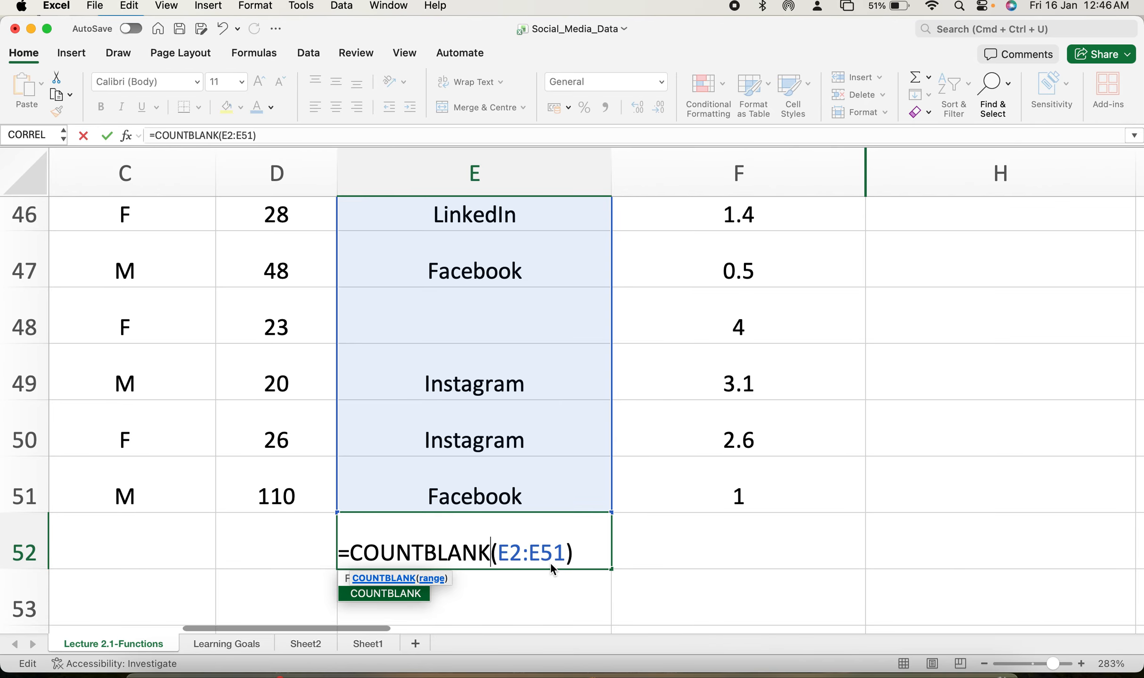
pyautogui.press('Return')
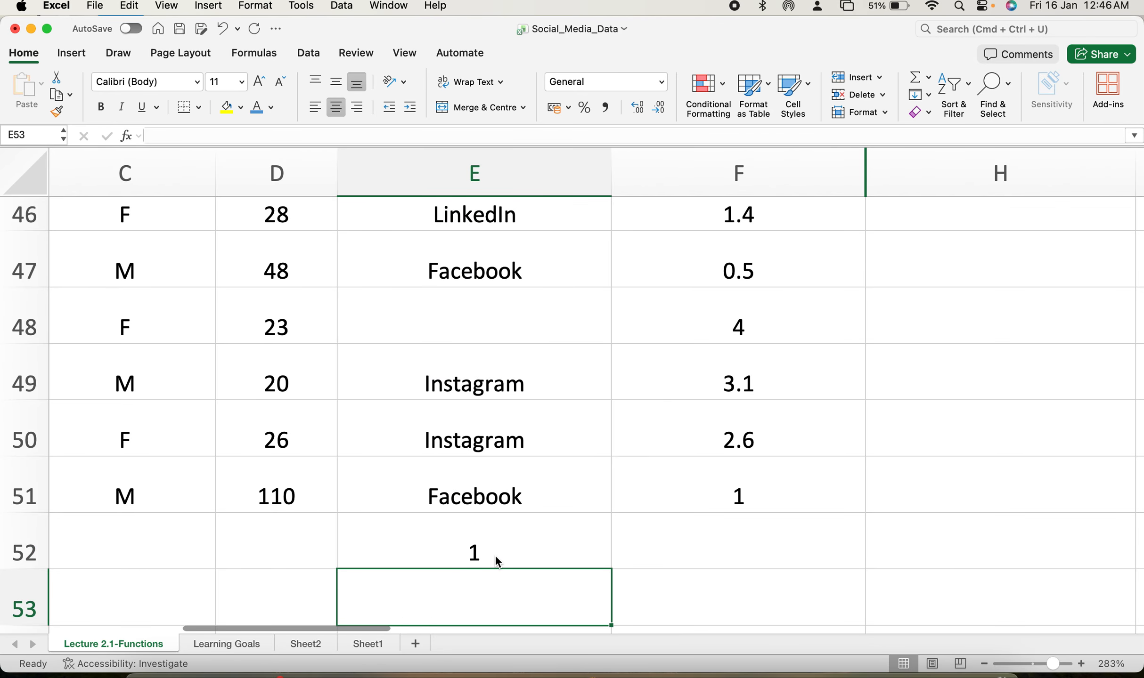
# Review the COUNTBLANK formula in E52 and scroll back to the top of the dataset.
pyautogui.click(496, 555)
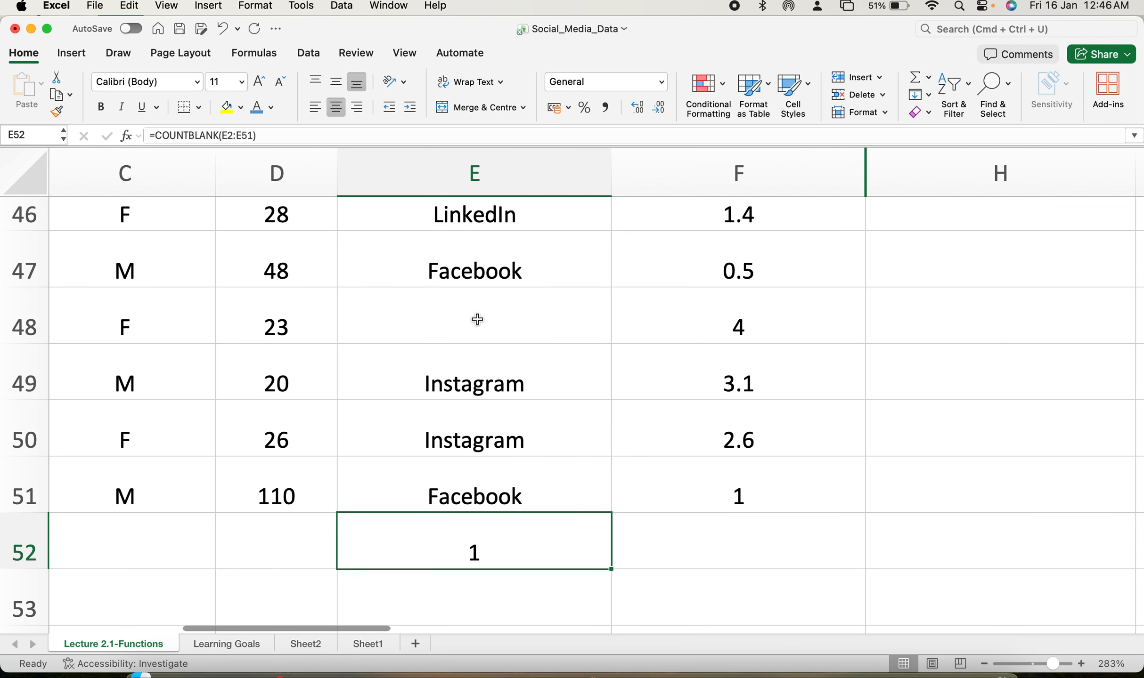
pyautogui.scroll(15, 735, 469)
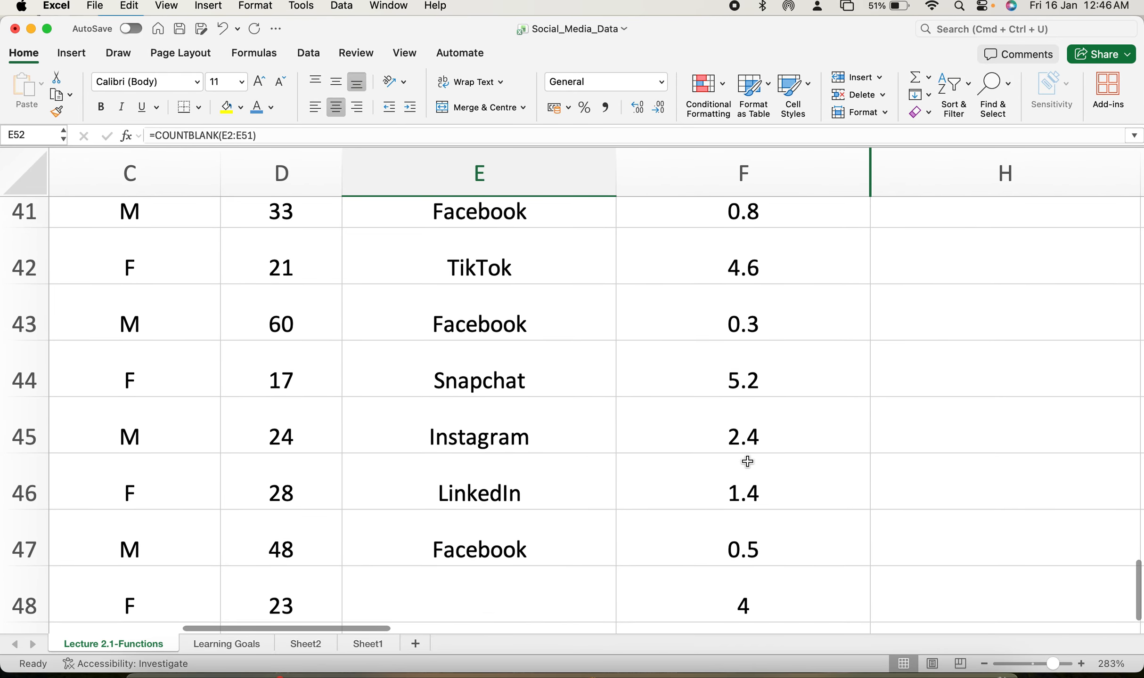
pyautogui.scroll(15, 747, 461)
pyautogui.hscroll(3, 748, 462)
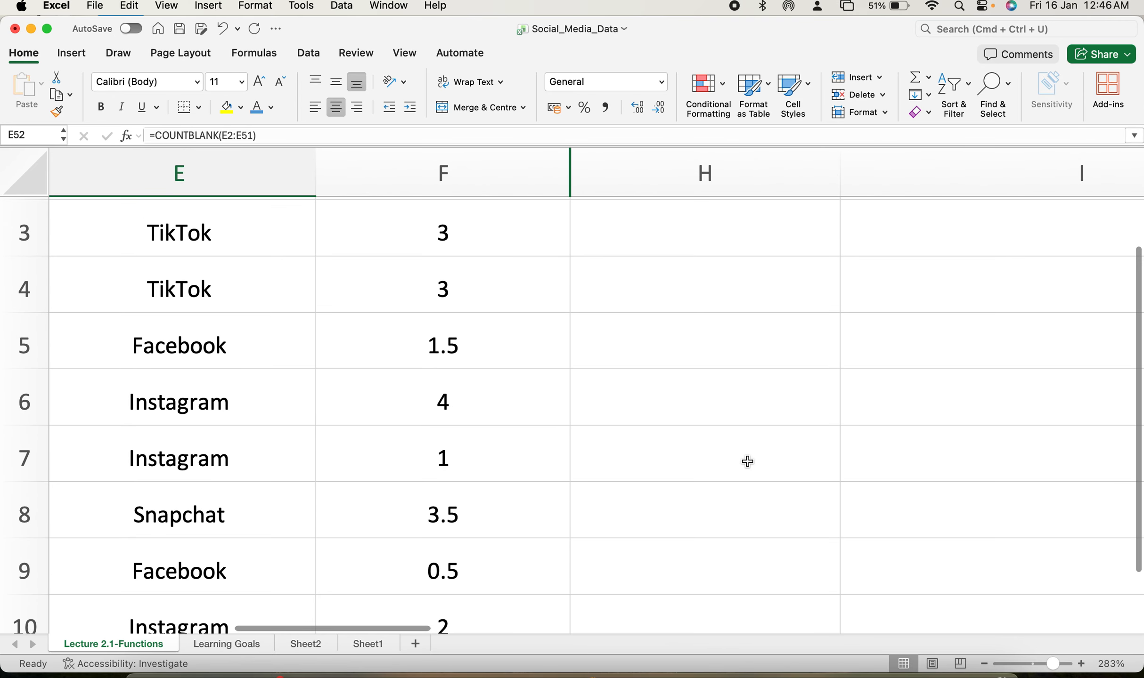
pyautogui.hscroll(3, 747, 462)
pyautogui.scroll(-10, 747, 462)
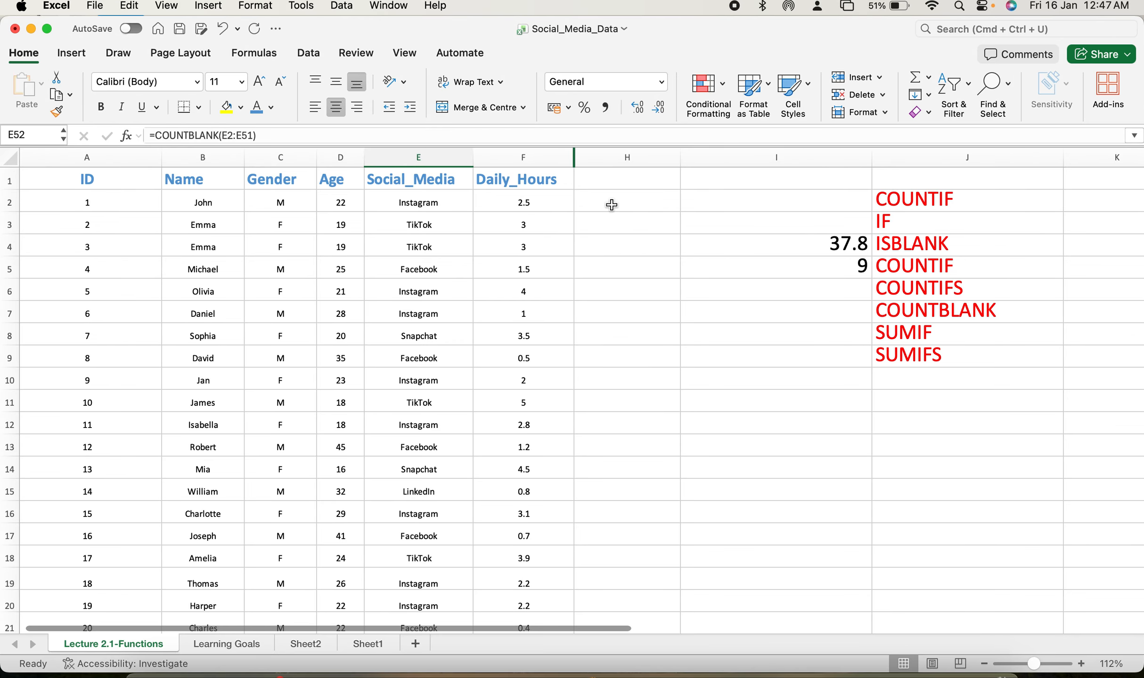
pyautogui.scroll(5, 570, 214)
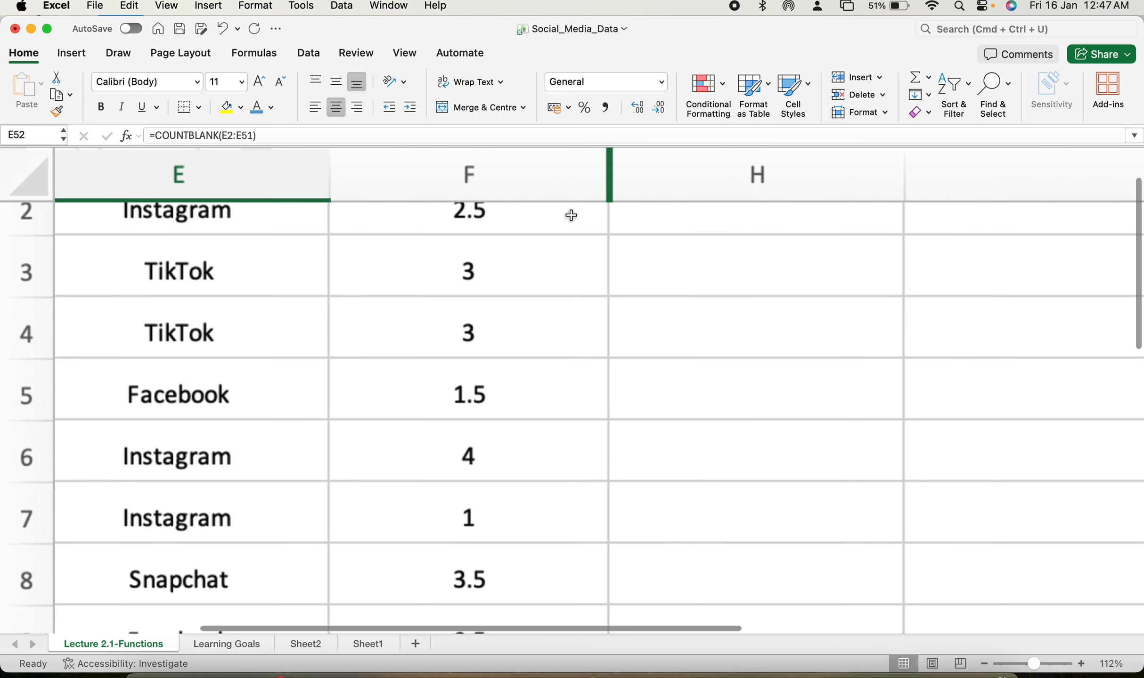
pyautogui.scroll(-2, 571, 215)
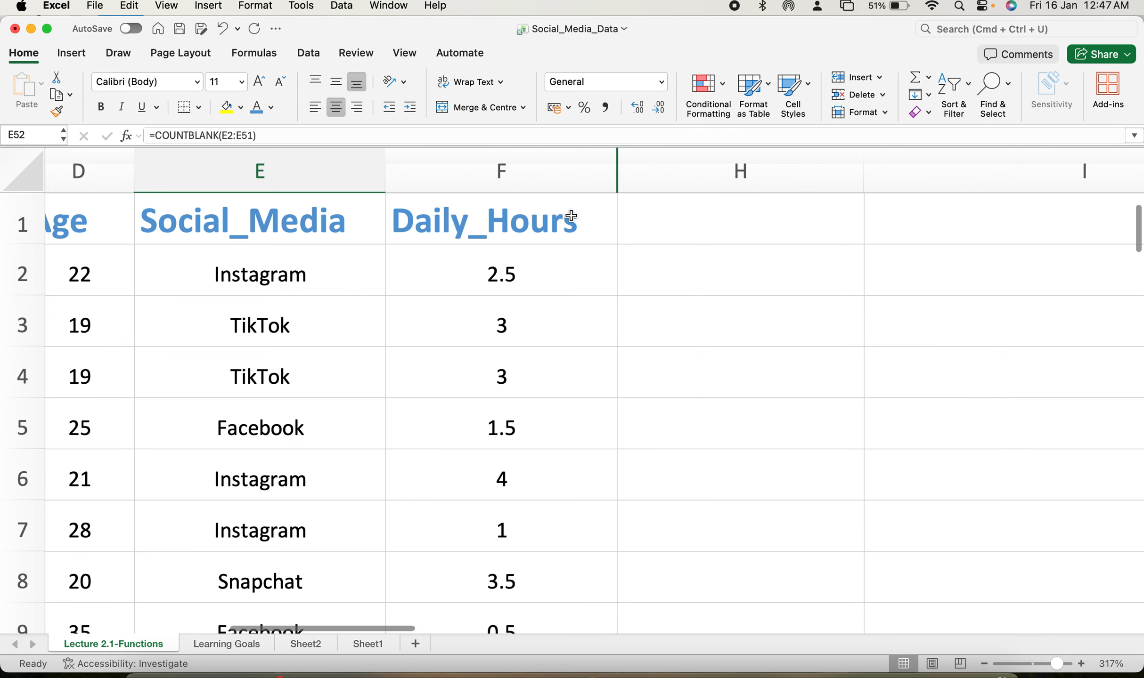
pyautogui.hscroll(-1, 692, 286)
# Enter =IF(F2:F51>2,"High","Low") in H2 to label each row's daily hours as High or Low.
pyautogui.click(691, 286)
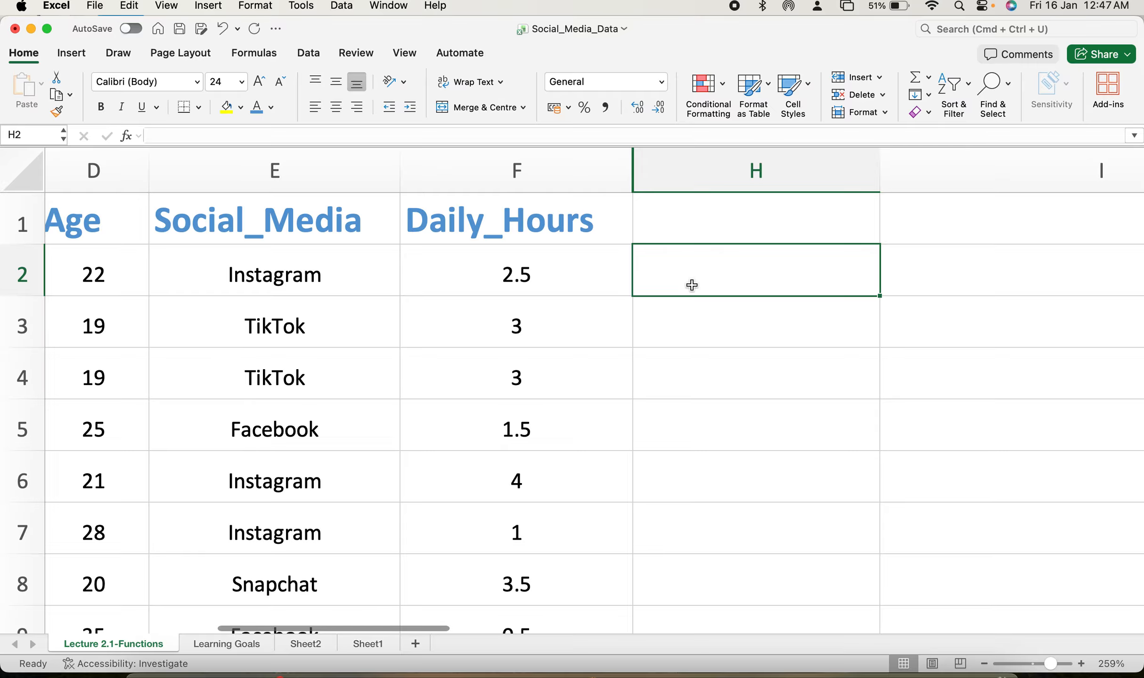
pyautogui.write('=if')
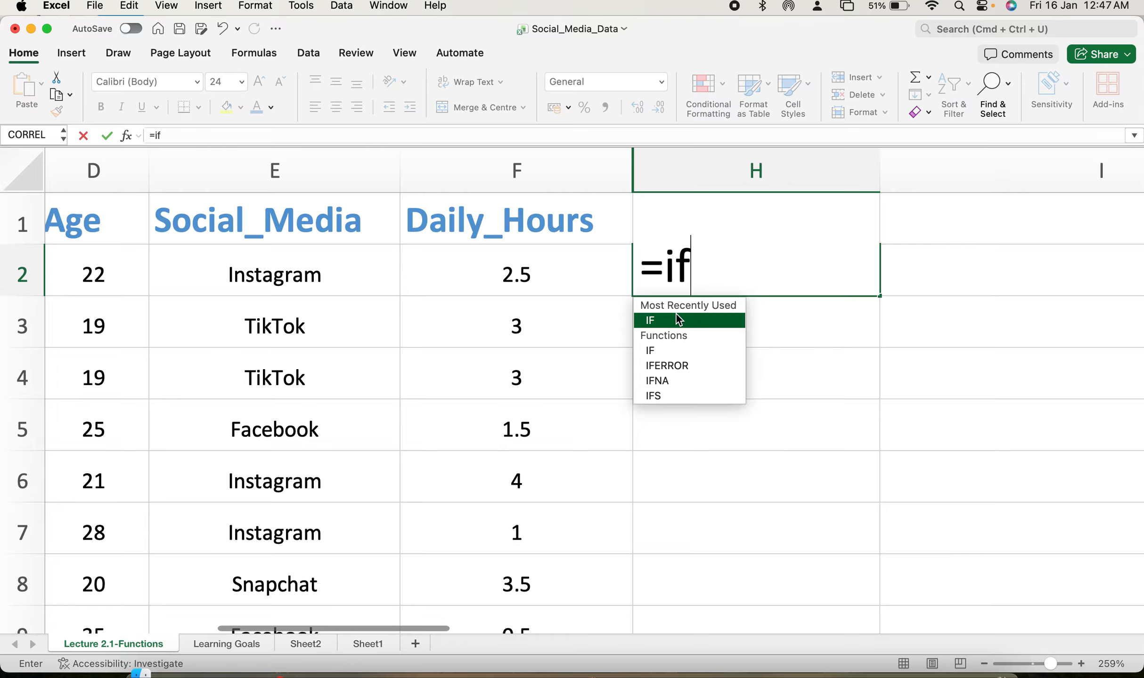
pyautogui.press('Tab')
pyautogui.write('H3')
pyautogui.press('BackSpace')
pyautogui.press('BackSpace')
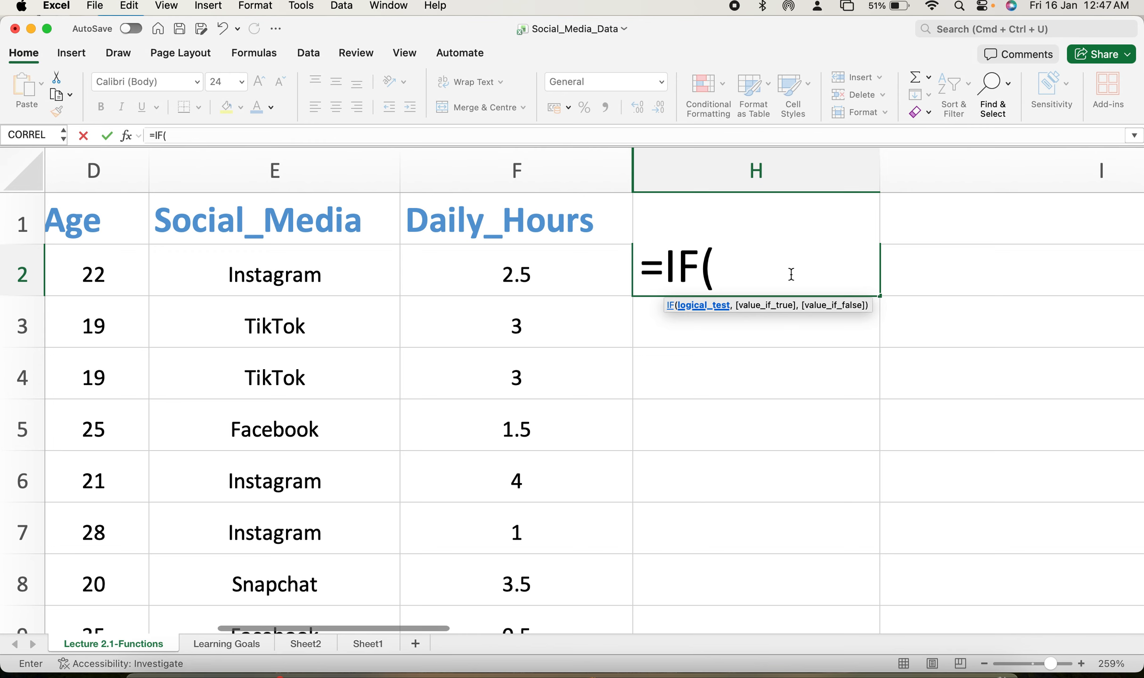
pyautogui.write('f2')
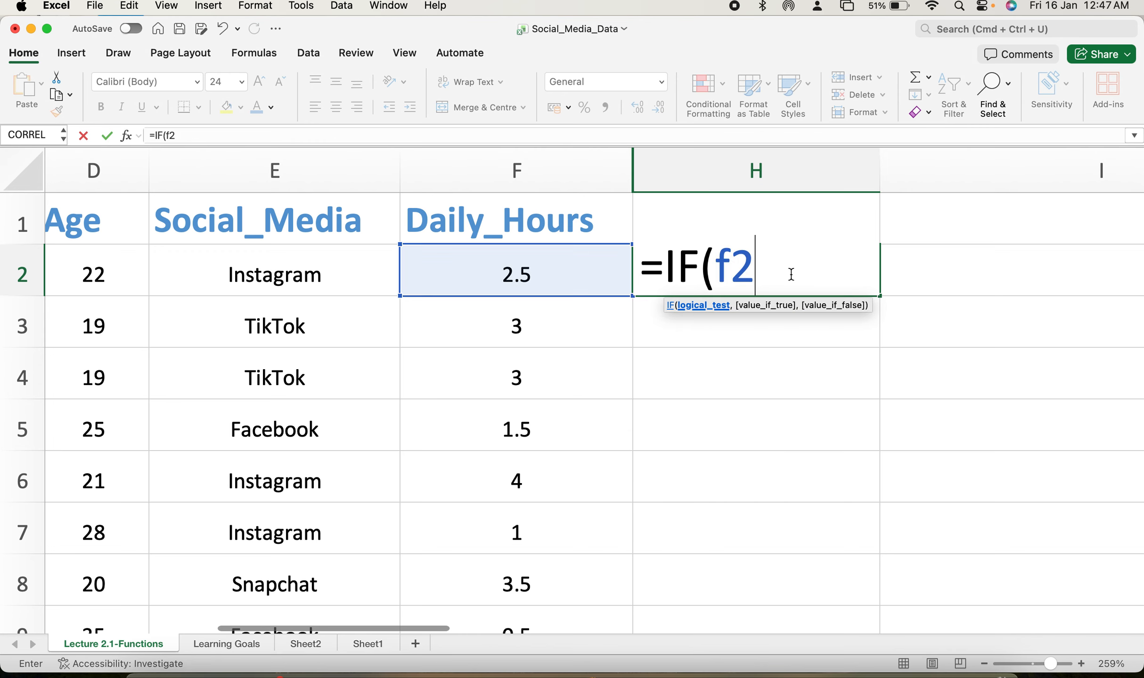
pyautogui.write(':f51')
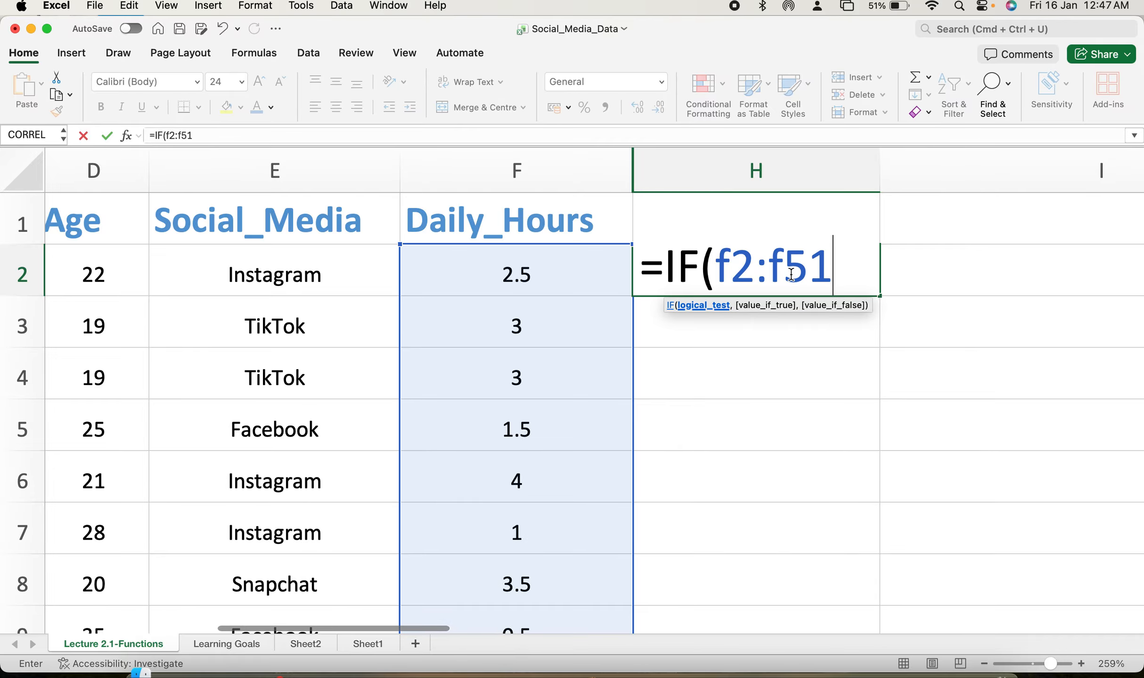
pyautogui.write(',')
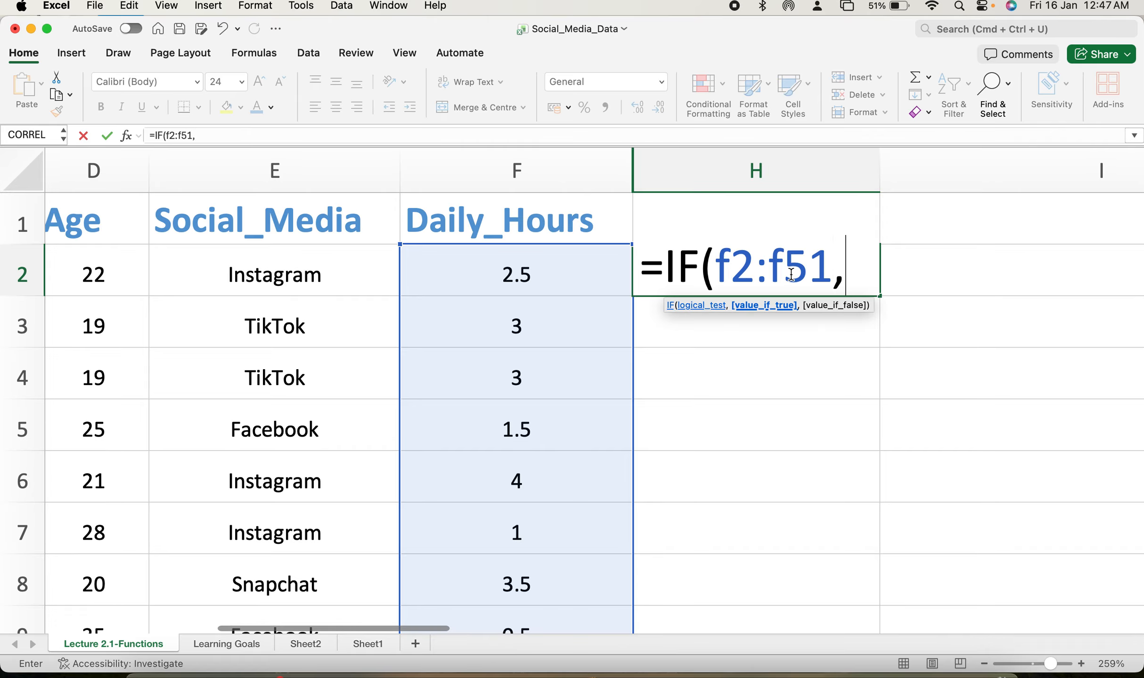
pyautogui.press('BackSpace')
pyautogui.write('>2,"')
pyautogui.press('capslock')
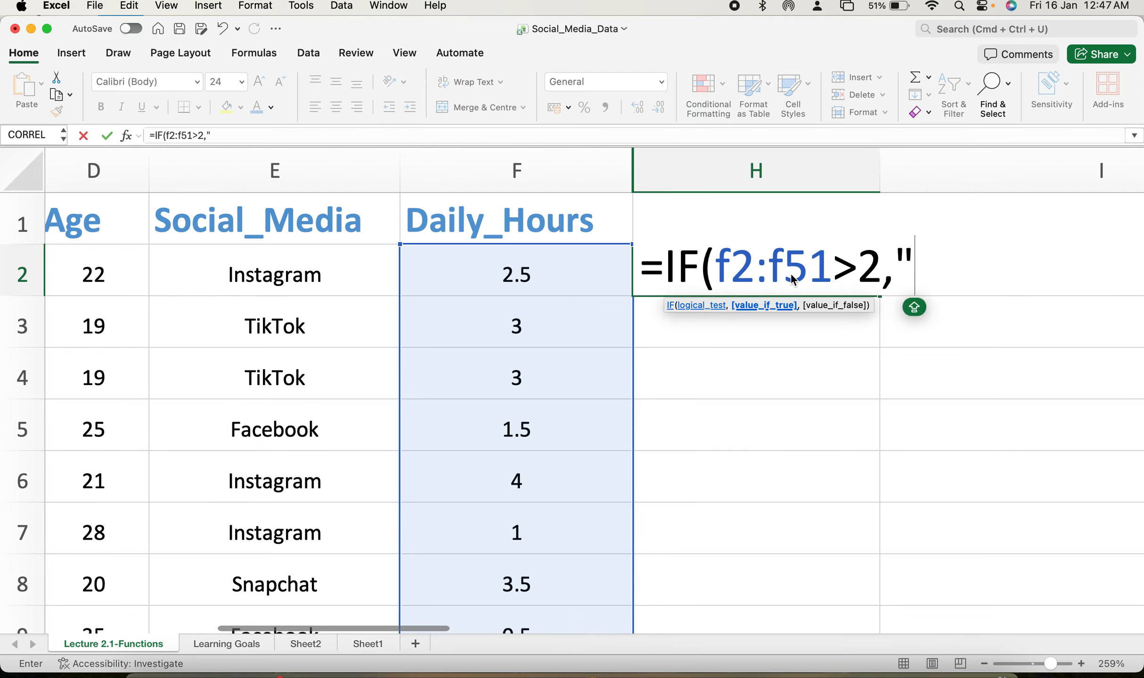
pyautogui.write('High')
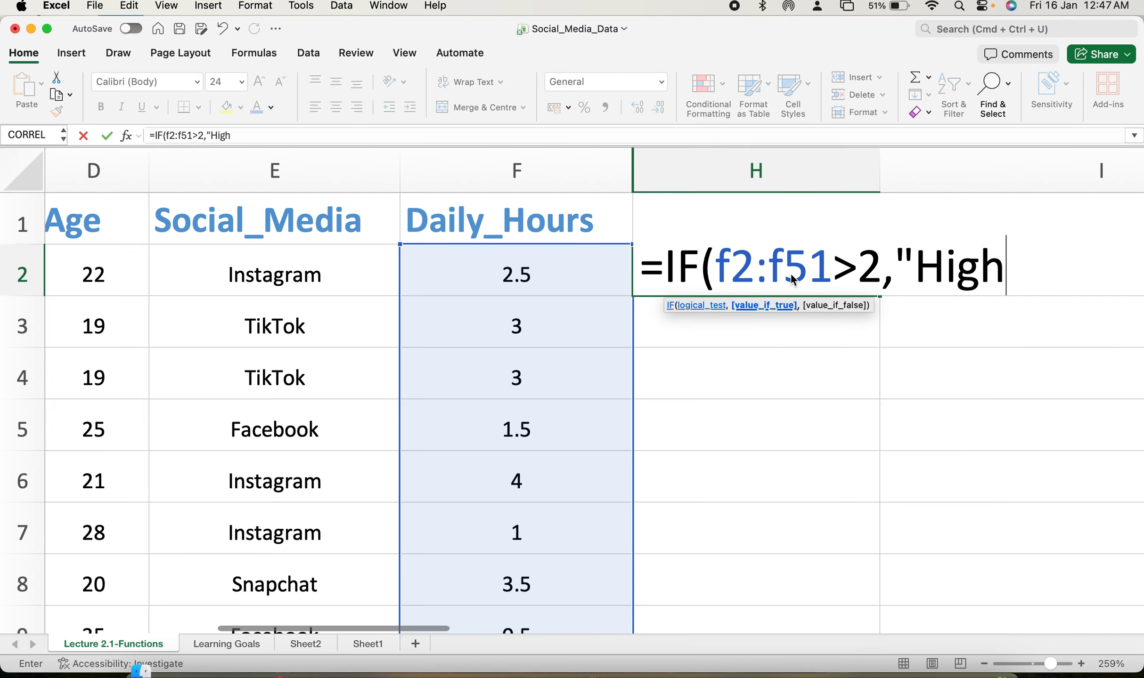
pyautogui.write('","Low')
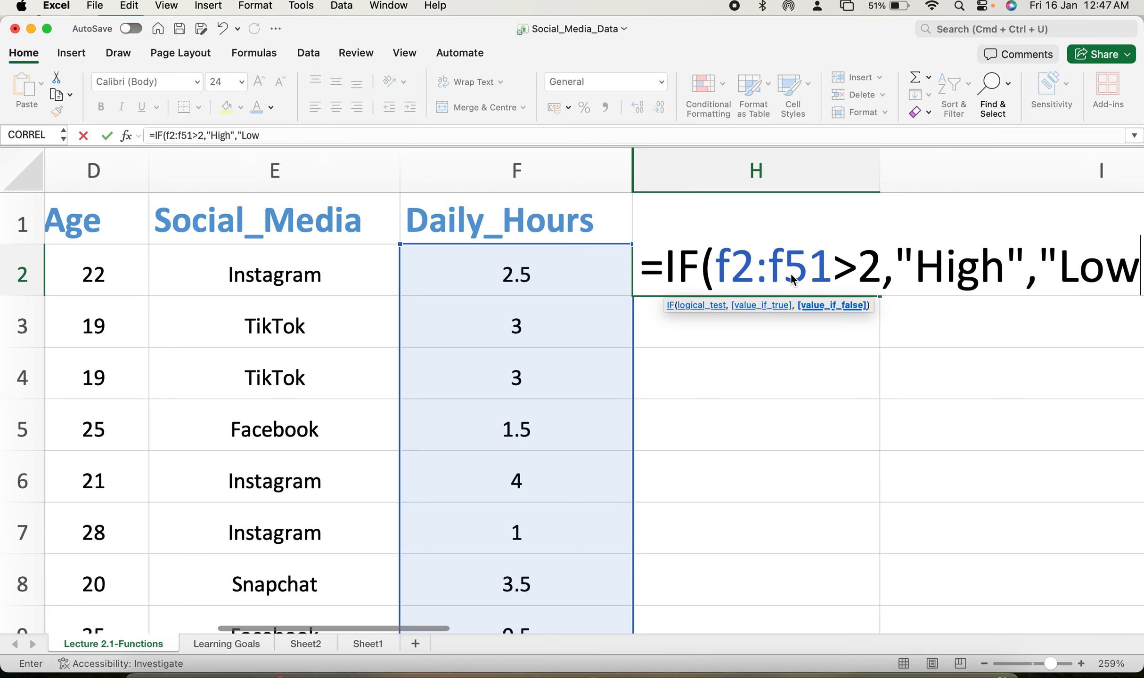
pyautogui.write('"')
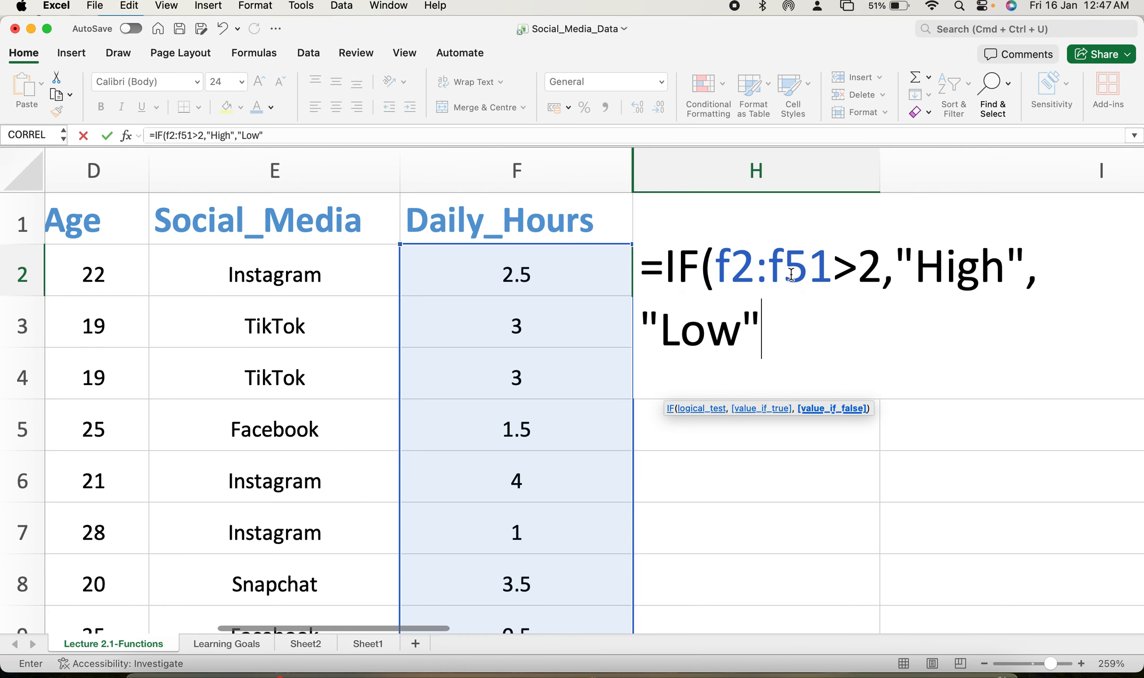
pyautogui.write(')')
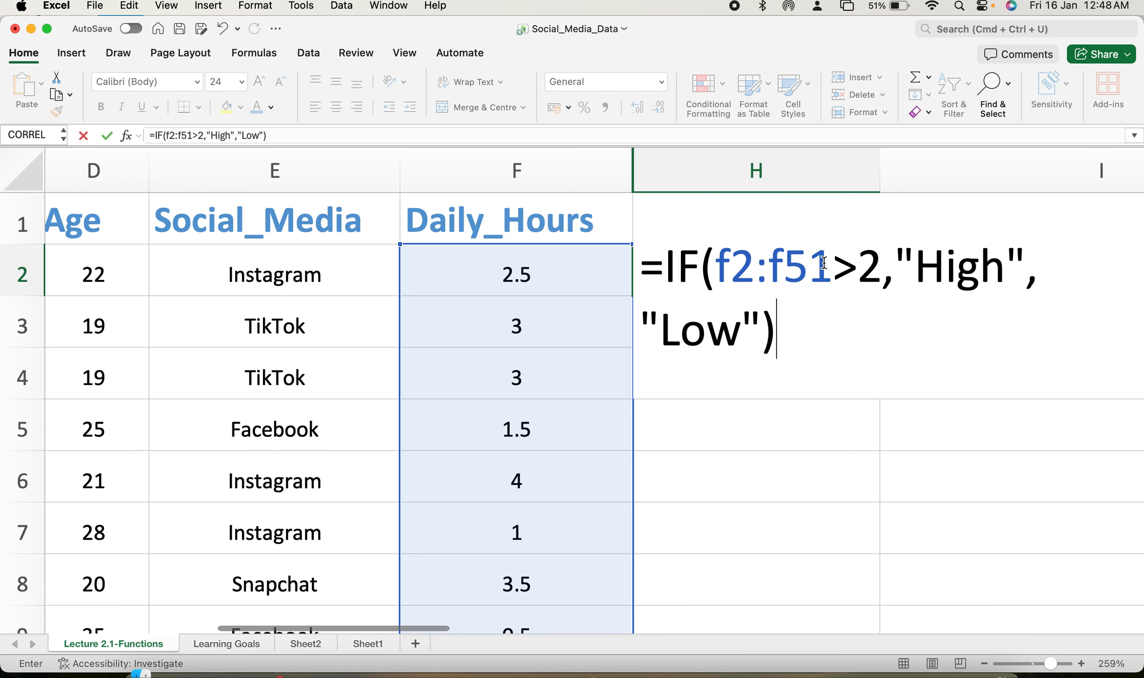
pyautogui.click(879, 273)
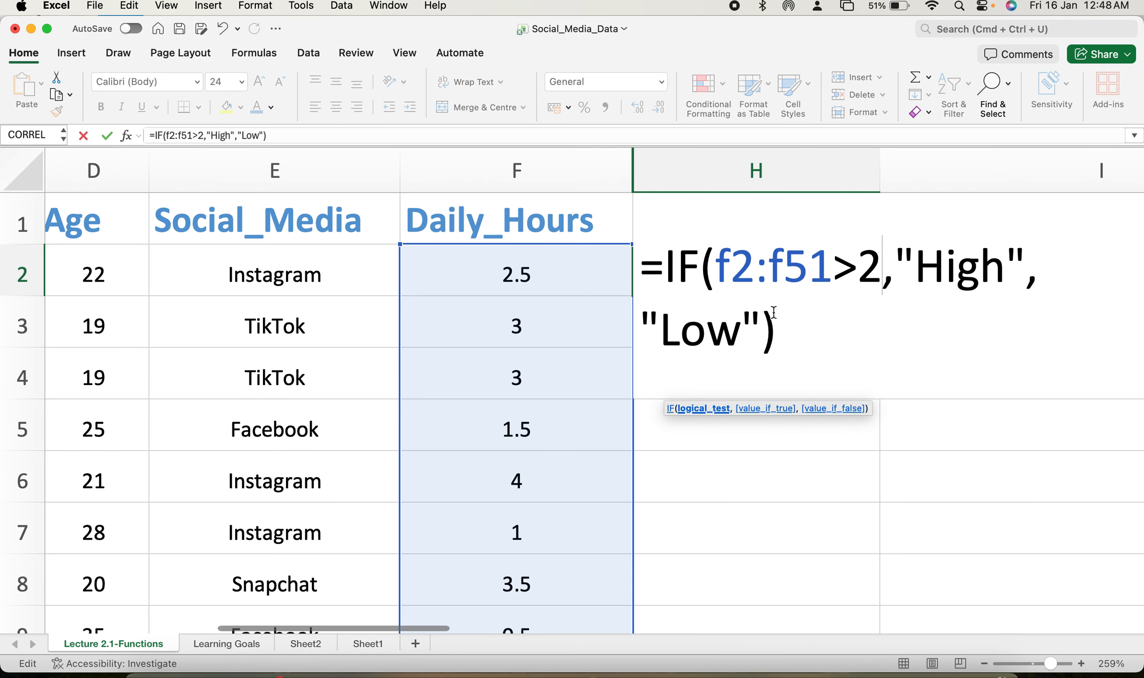
pyautogui.press('Return')
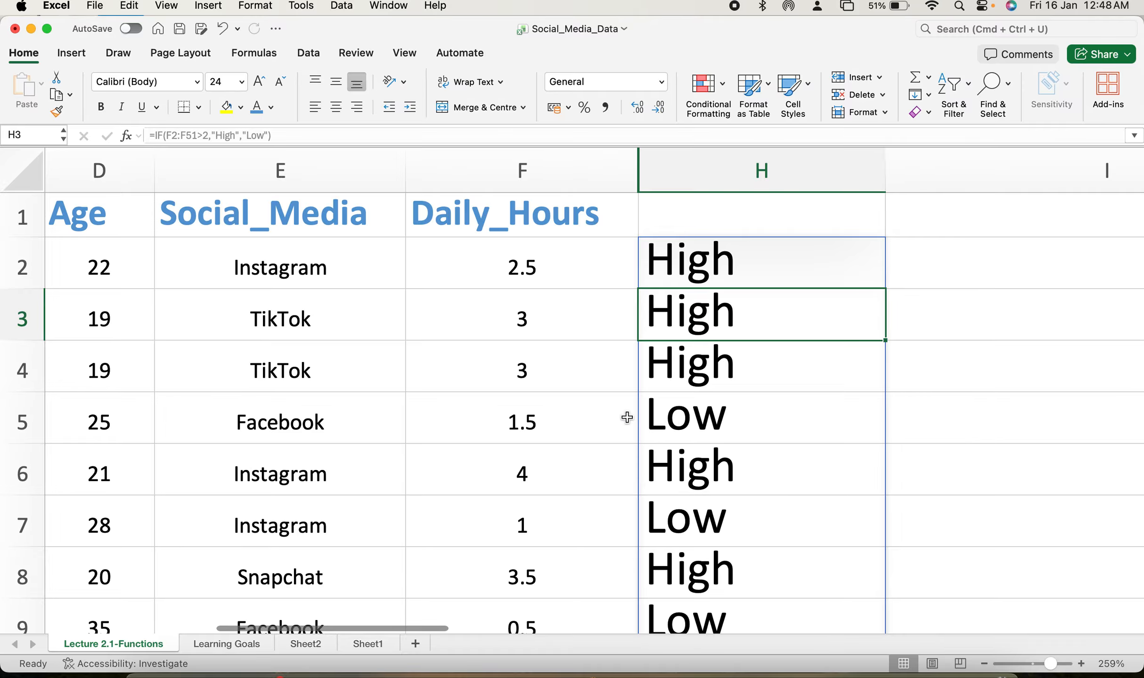
# Clear the contents of column H after scrolling through the High/Low results.
pyautogui.scroll(-10, 722, 471)
pyautogui.scroll(-15, 721, 471)
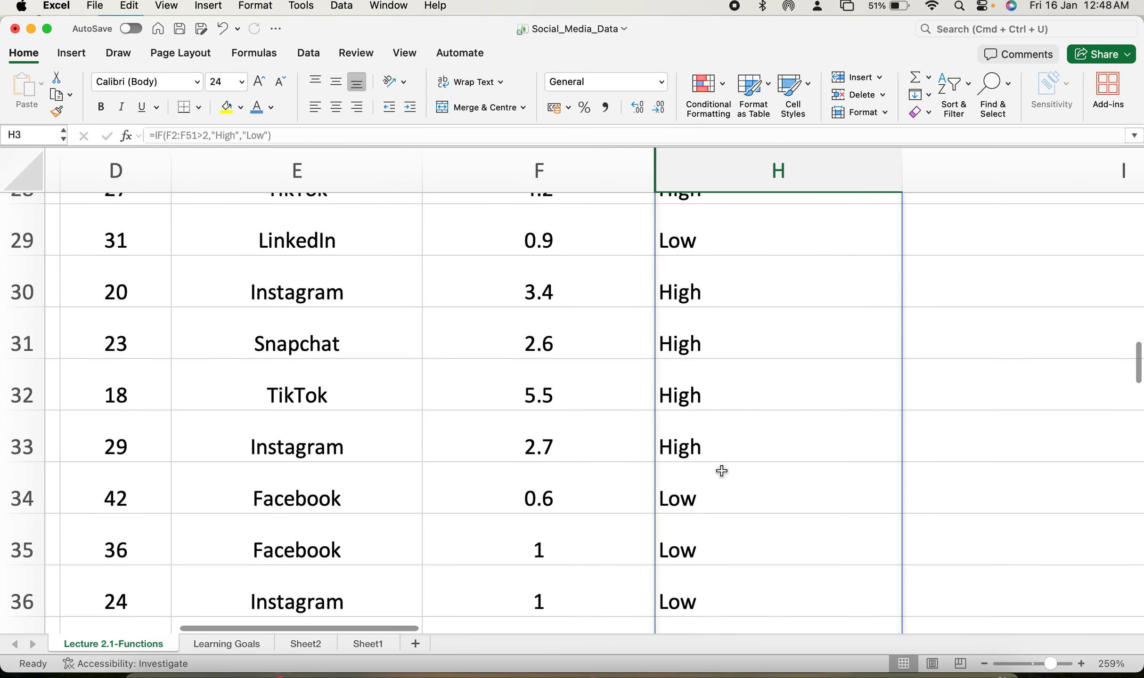
pyautogui.scroll(20, 721, 471)
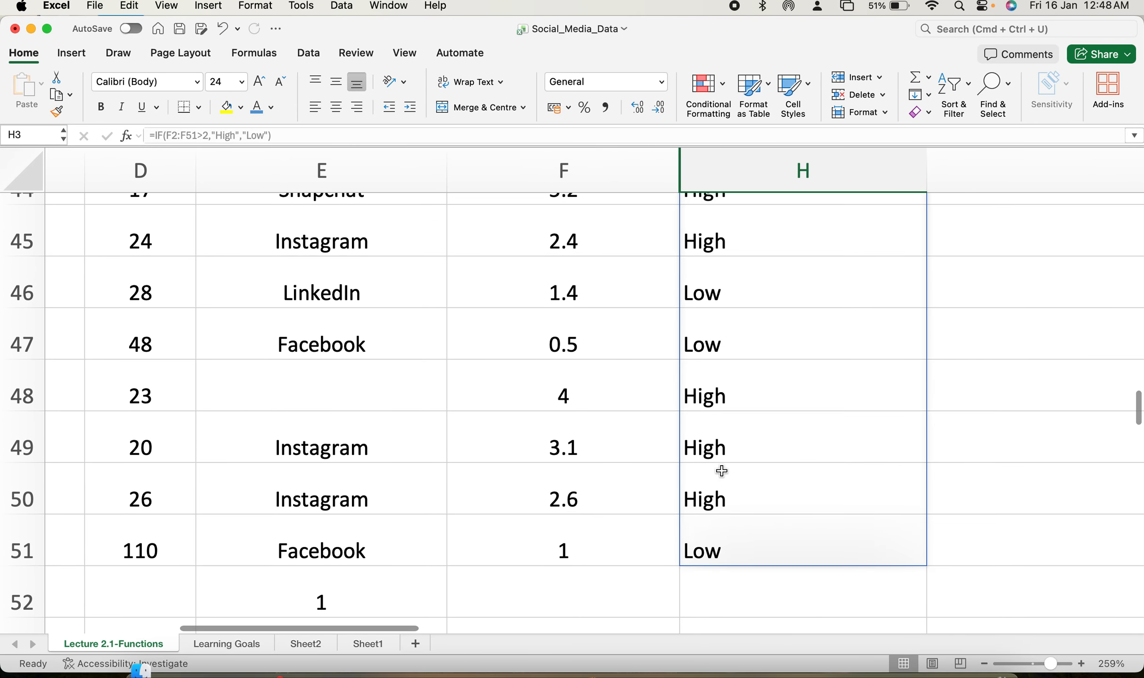
pyautogui.hscroll(1, 721, 471)
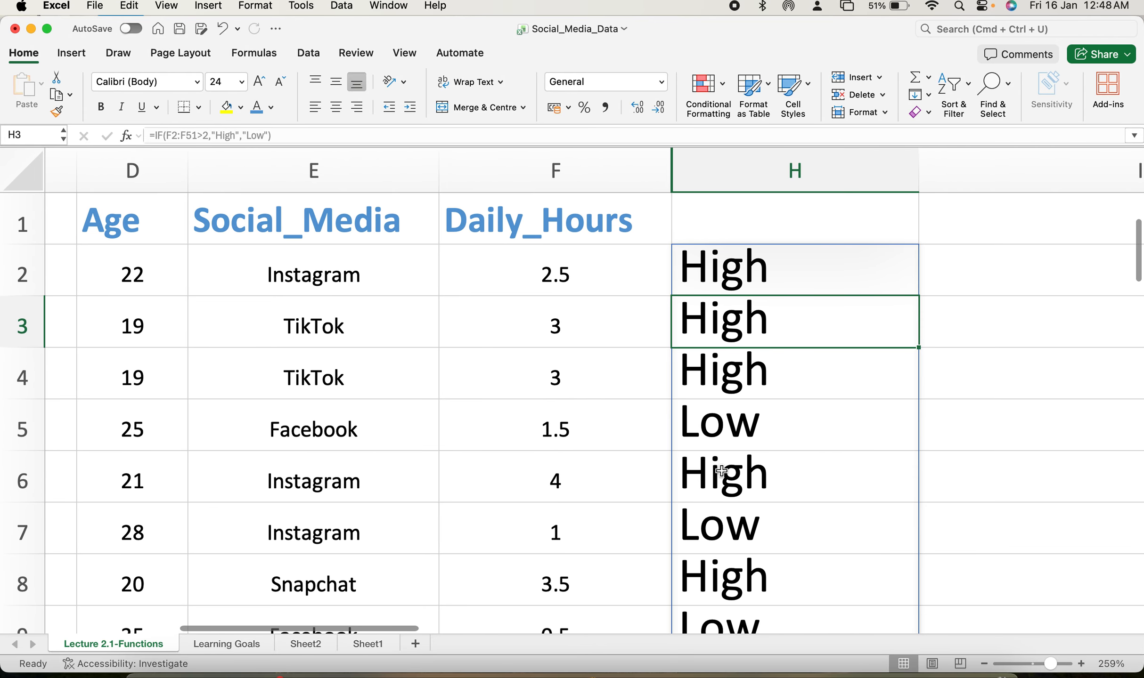
pyautogui.click(743, 172)
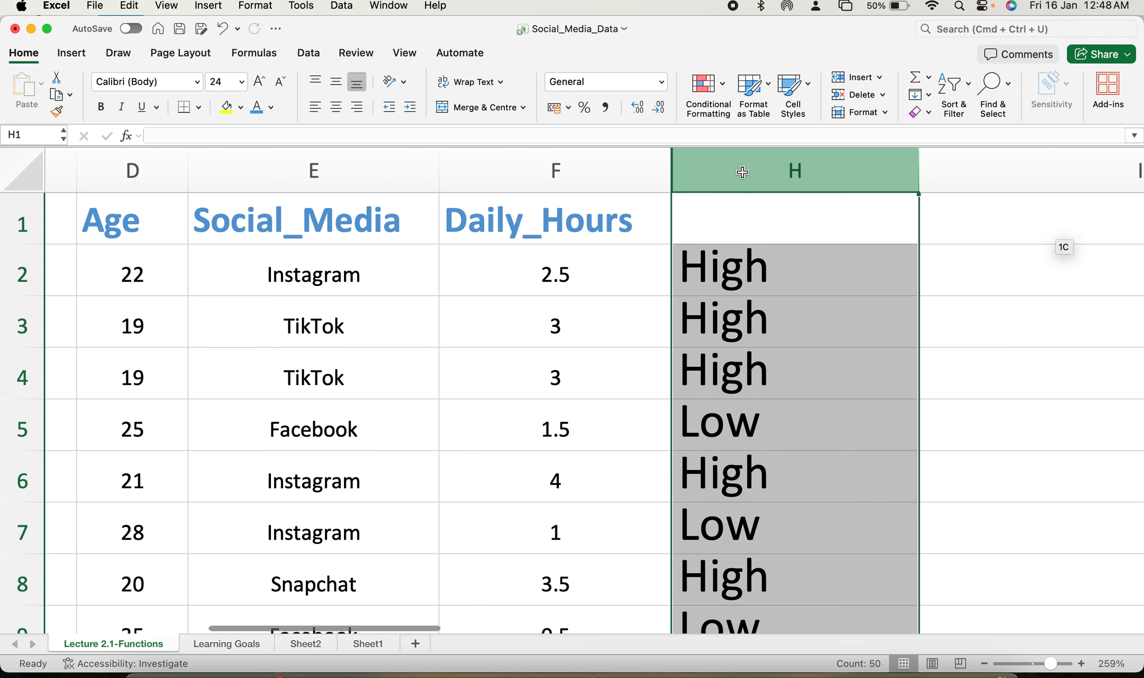
pyautogui.rightClick(742, 171)
pyautogui.click(773, 279)
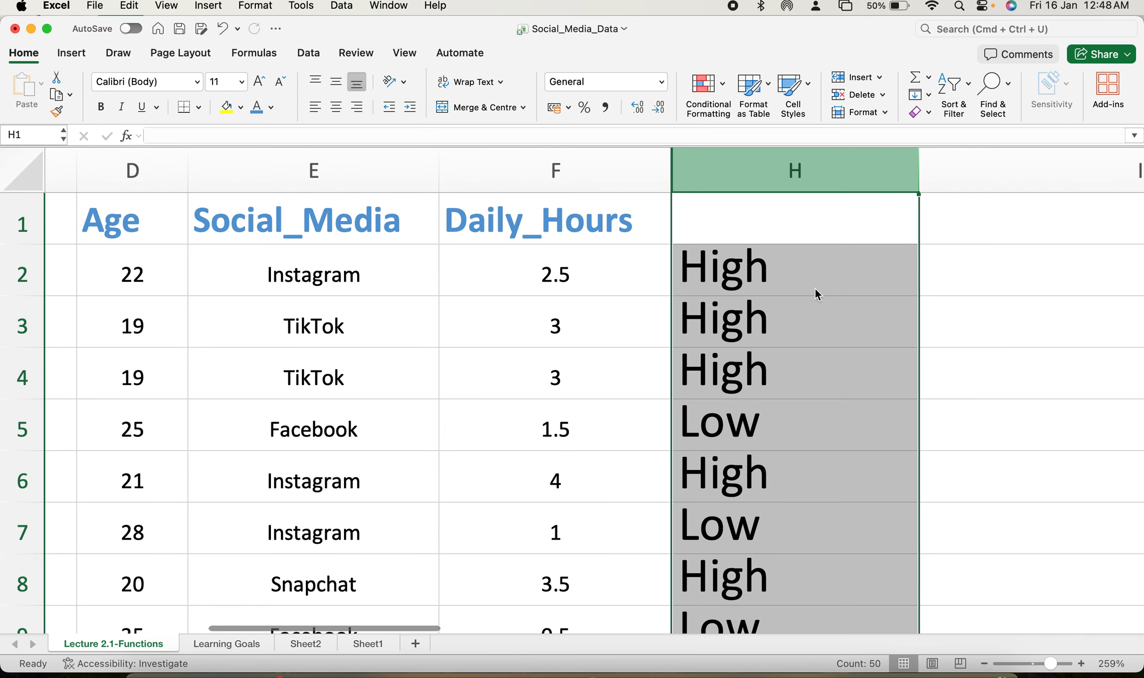
# Reduce the width of column H.
pyautogui.hscroll(3, 879, 329)
pyautogui.hscroll(1, 880, 330)
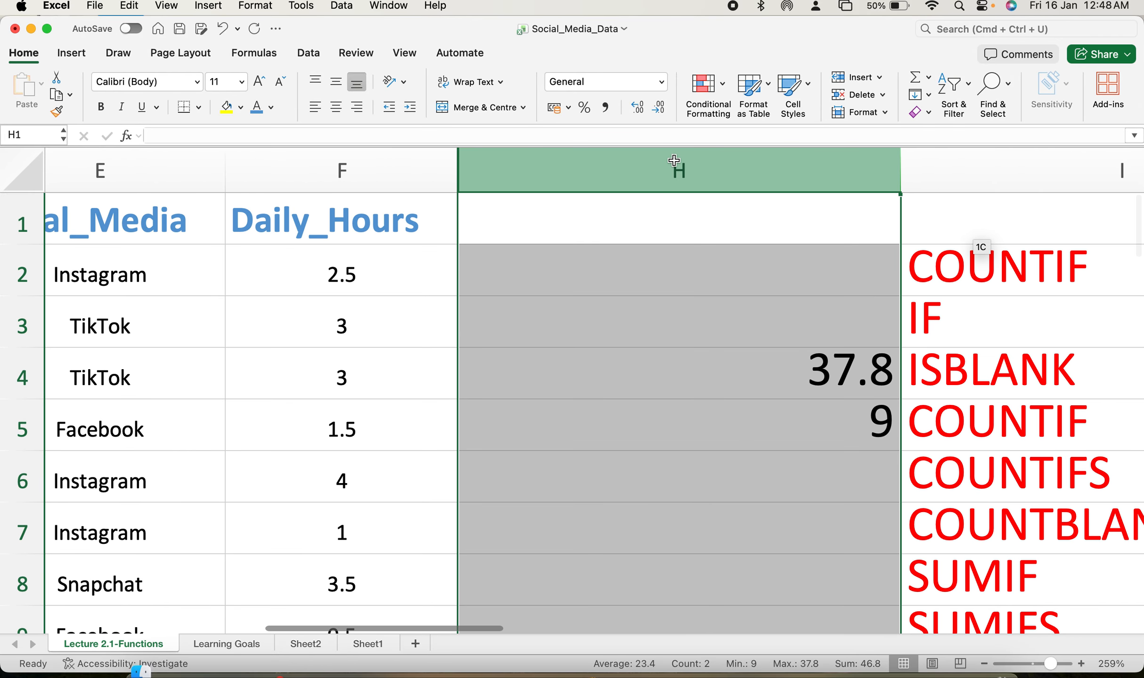
pyautogui.rightClick(674, 160)
pyautogui.click(710, 249)
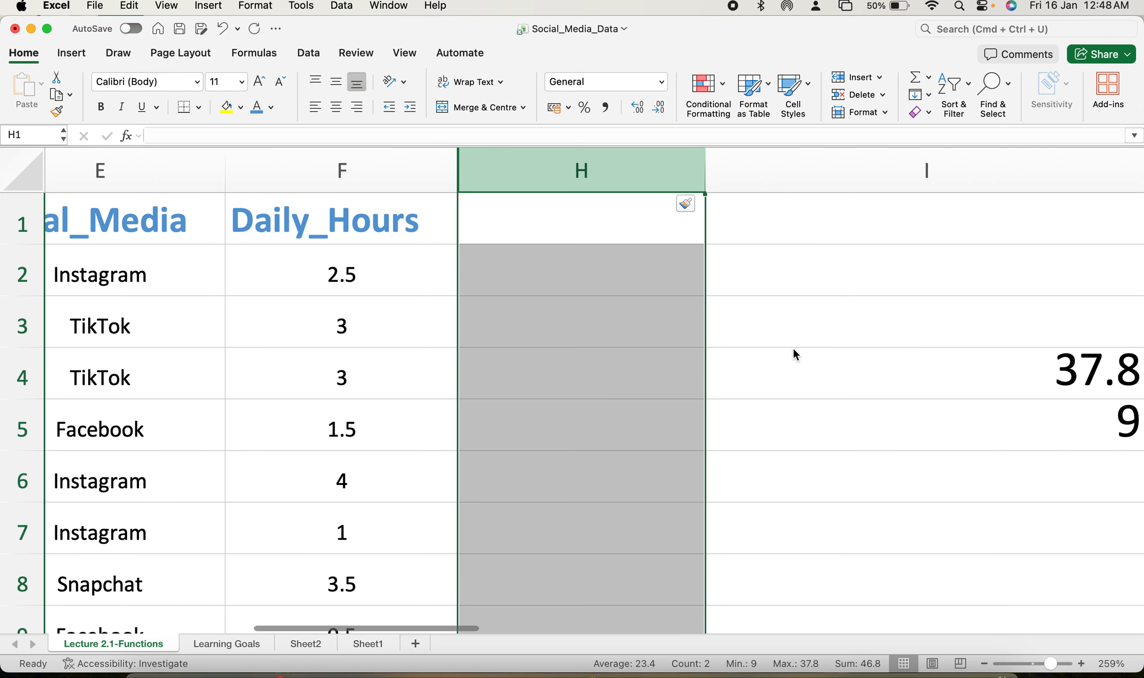
pyautogui.hscroll(5, 811, 369)
pyautogui.scroll(-1, 826, 372)
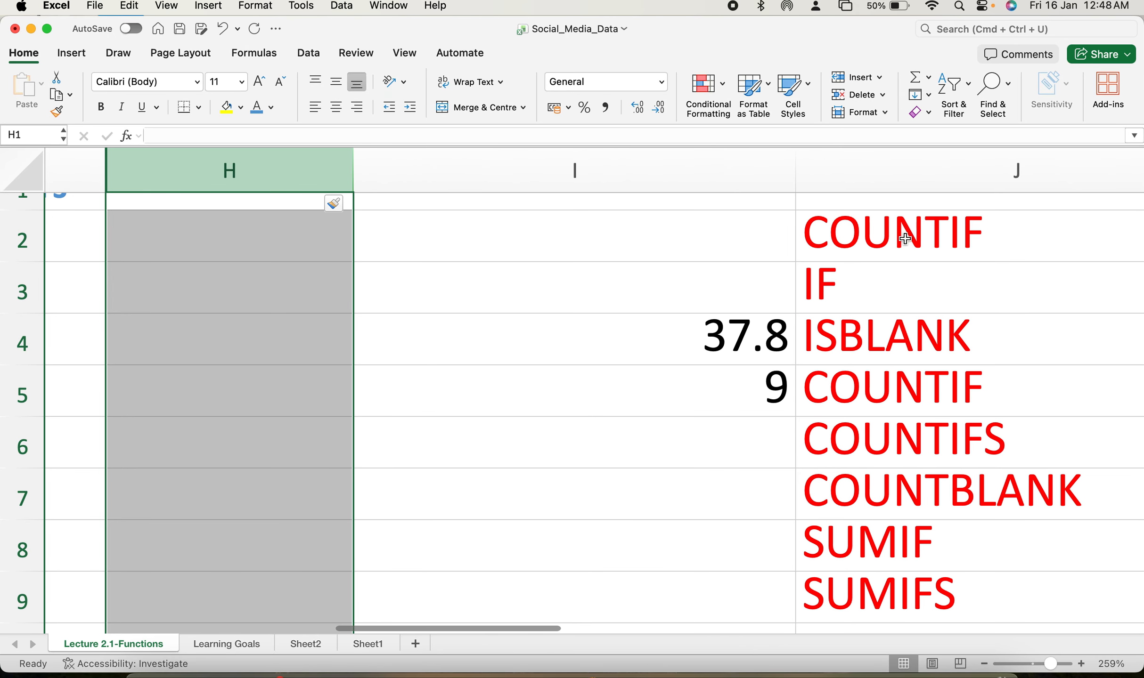
pyautogui.scroll(1, 868, 336)
pyautogui.hscroll(-5, 868, 335)
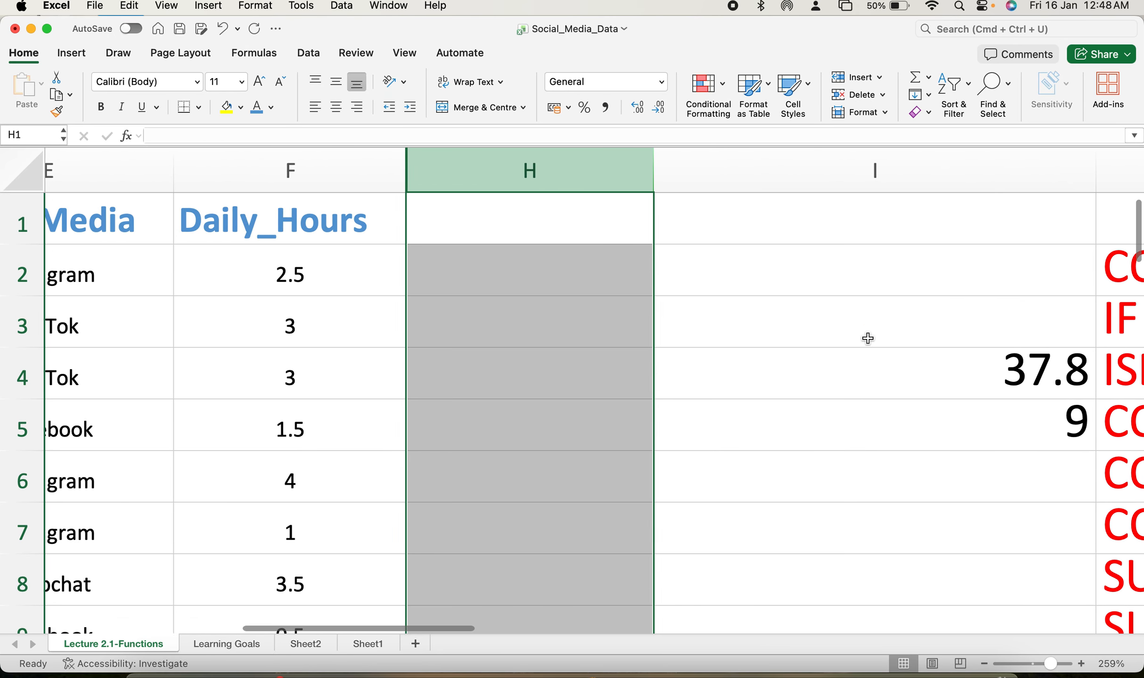
# Enter =ISBLANK(F2:F6) in H2 to check the first five Daily_Hours cells for blanks.
pyautogui.click(662, 286)
pyautogui.write('=')
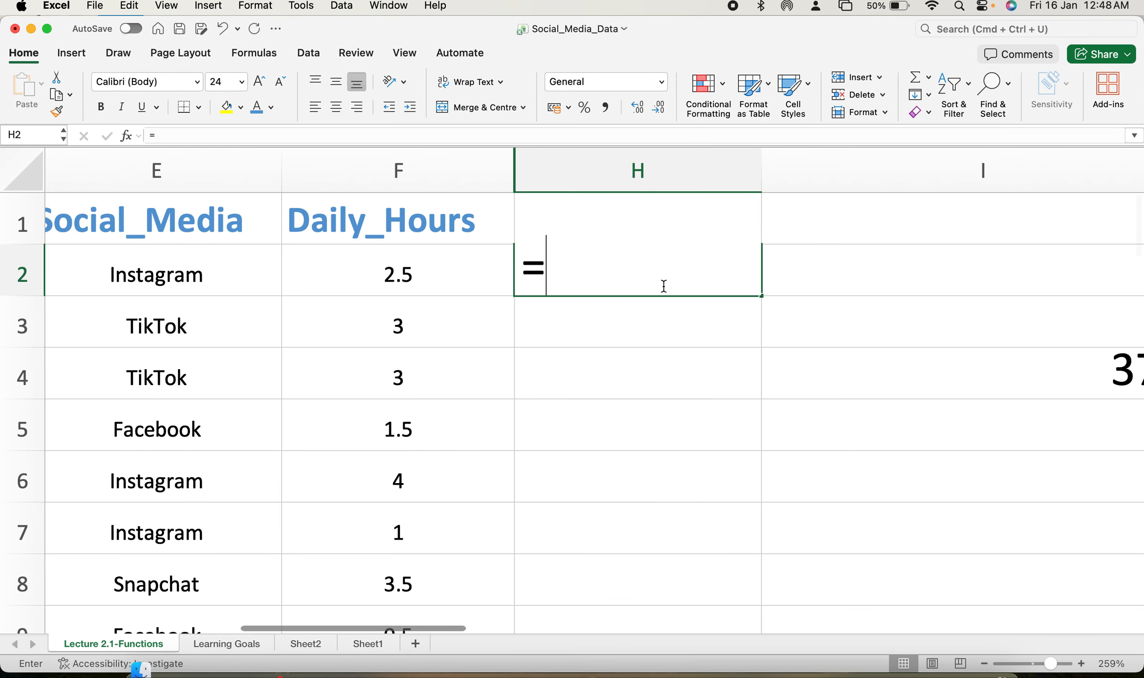
pyautogui.write('is')
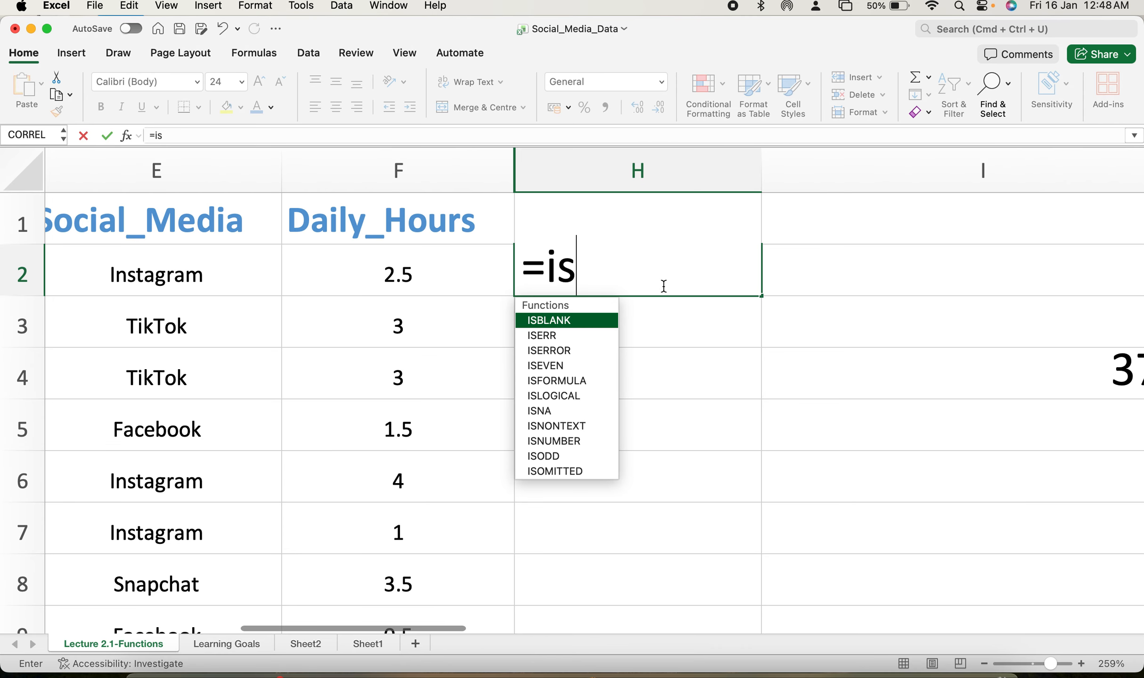
pyautogui.write('blank')
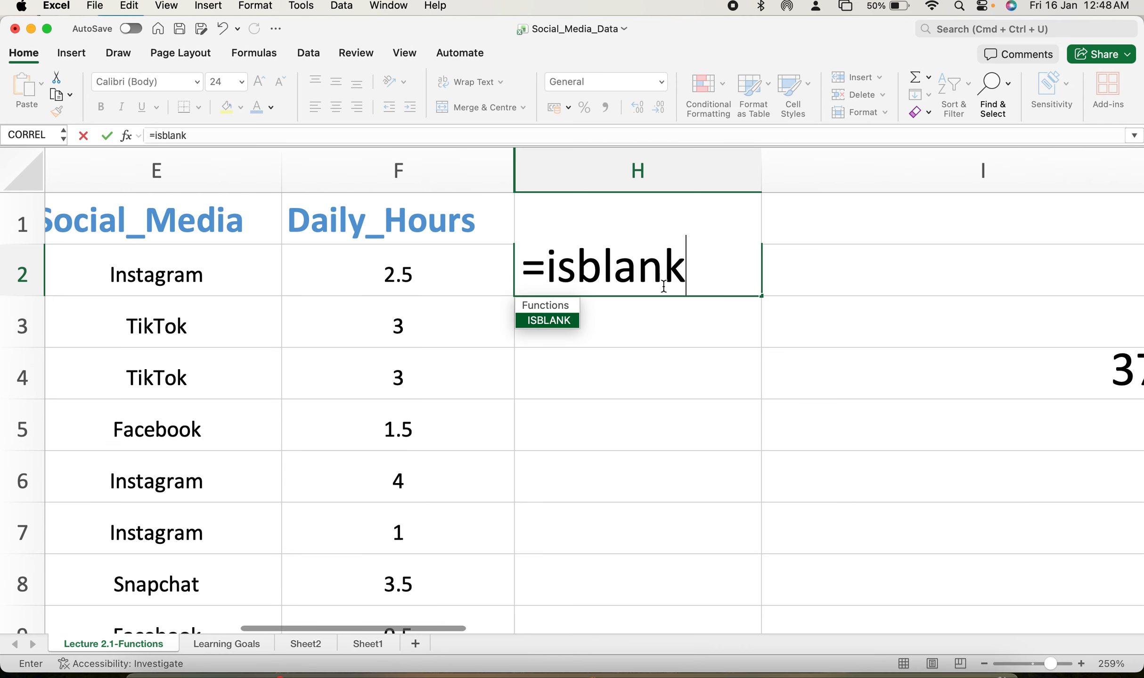
pyautogui.doubleClick(567, 322)
pyautogui.click(566, 324)
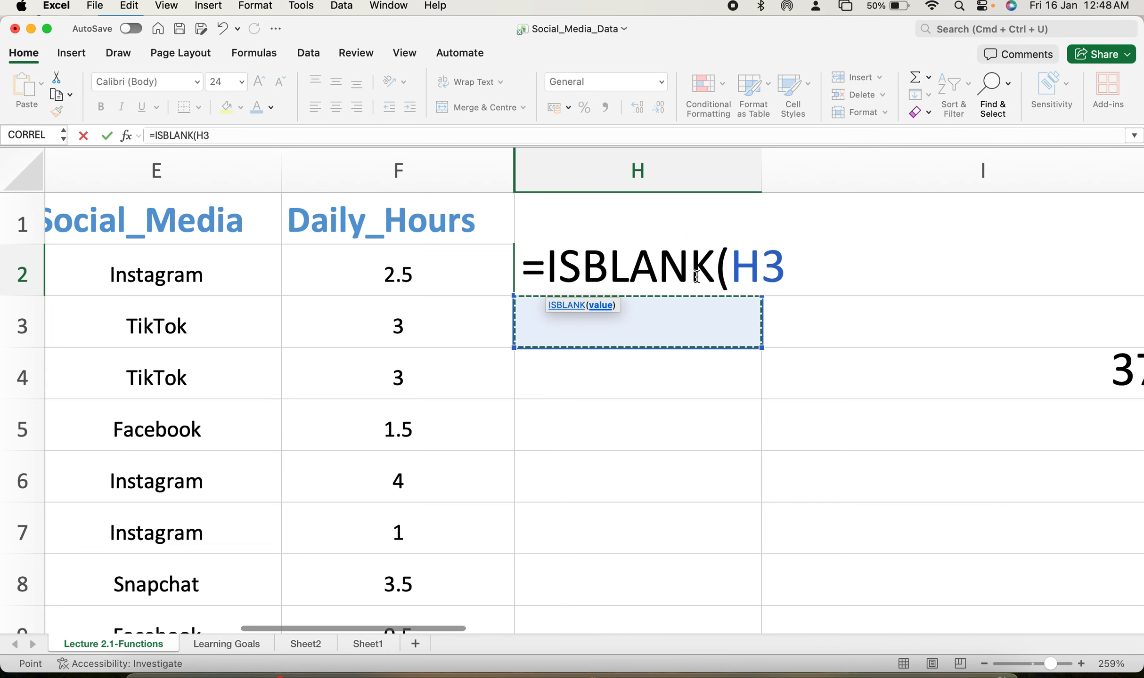
pyautogui.press('BackSpace')
pyautogui.press('BackSpace')
pyautogui.click(431, 272)
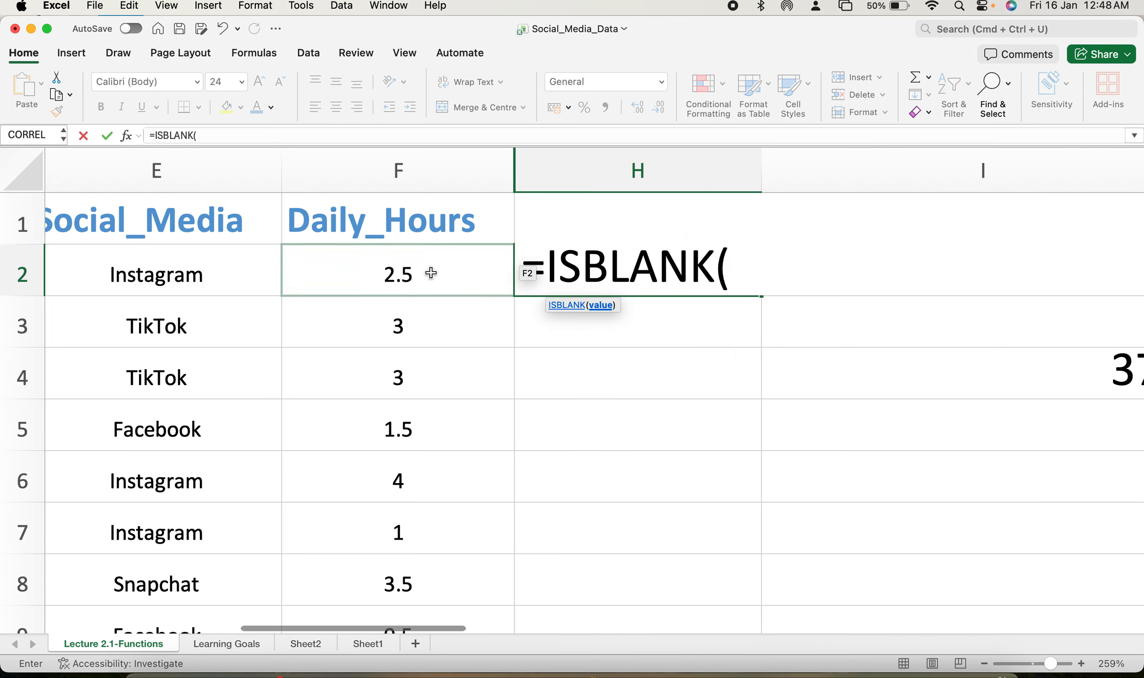
pyautogui.moveTo(430, 272); pyautogui.dragTo(423, 480)
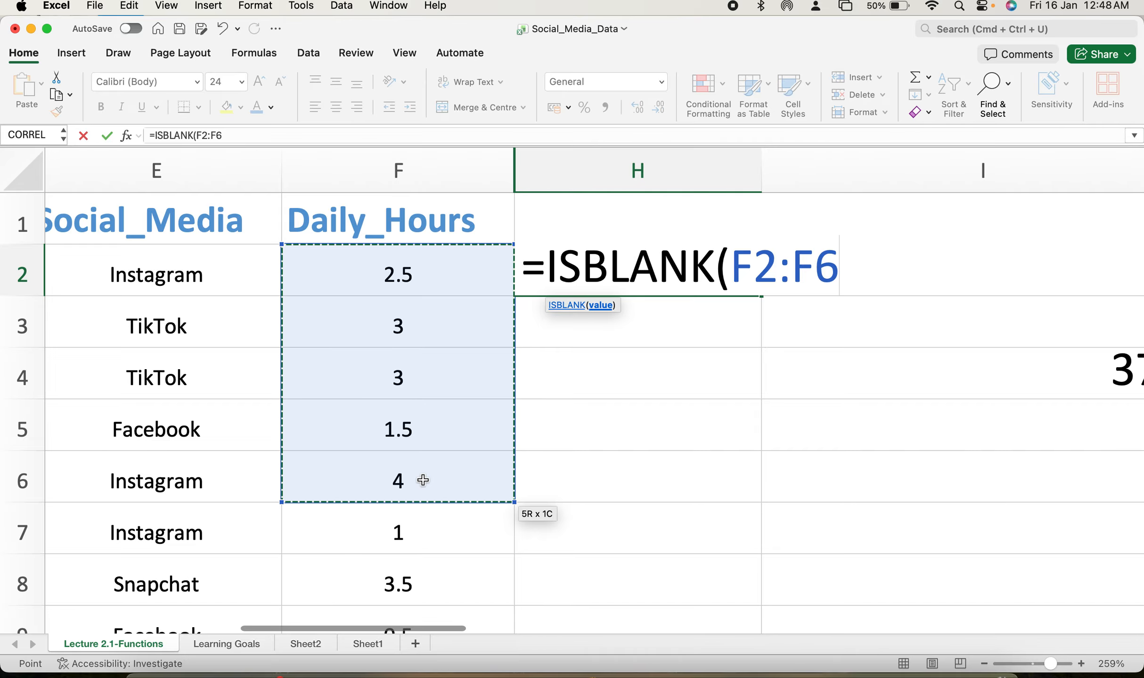
pyautogui.press('Return')
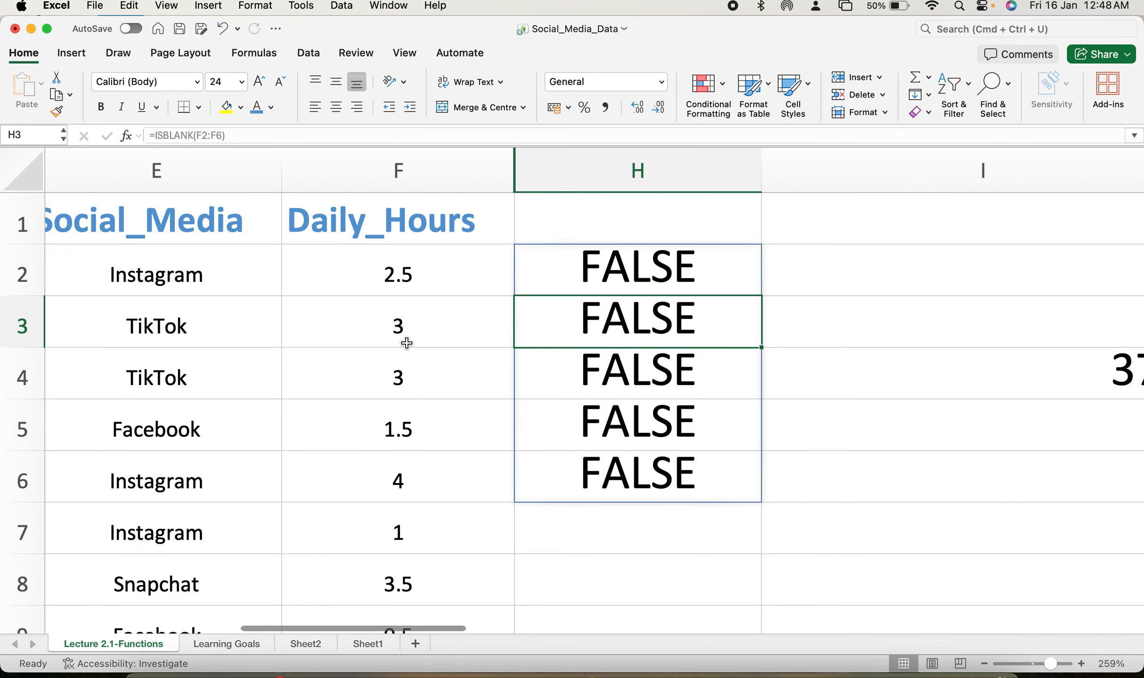
# Delete the values in F3 and F5 to test the ISBLANK results, and undo both deletions.
pyautogui.click(410, 331)
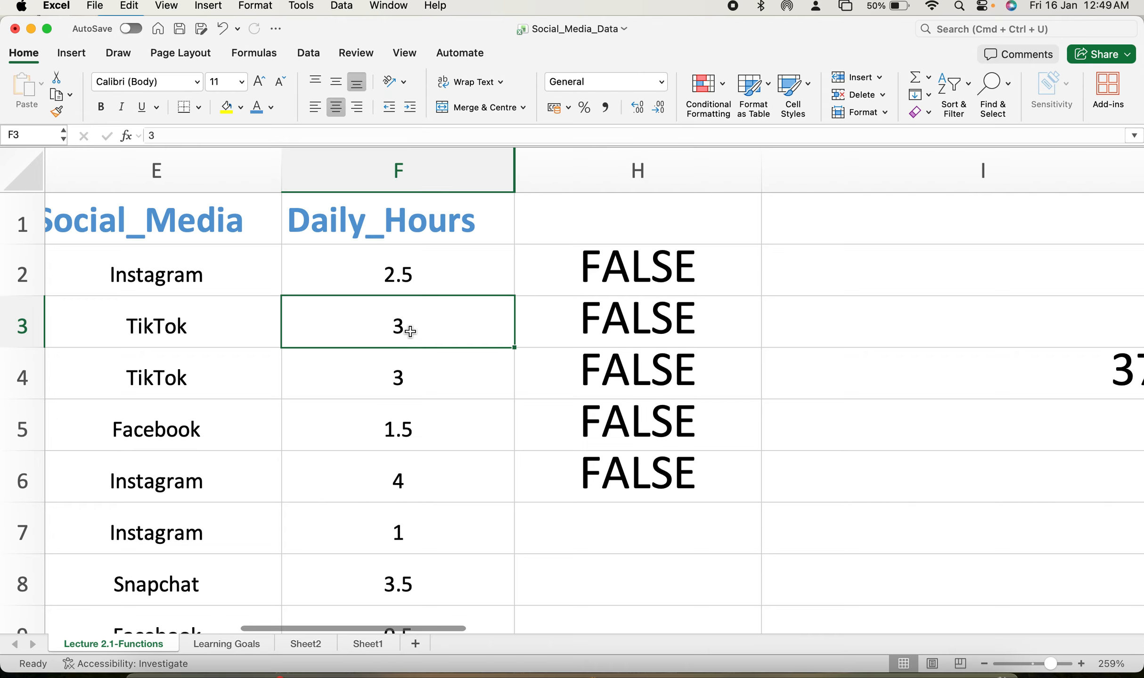
pyautogui.press('BackSpace')
pyautogui.click(827, 305)
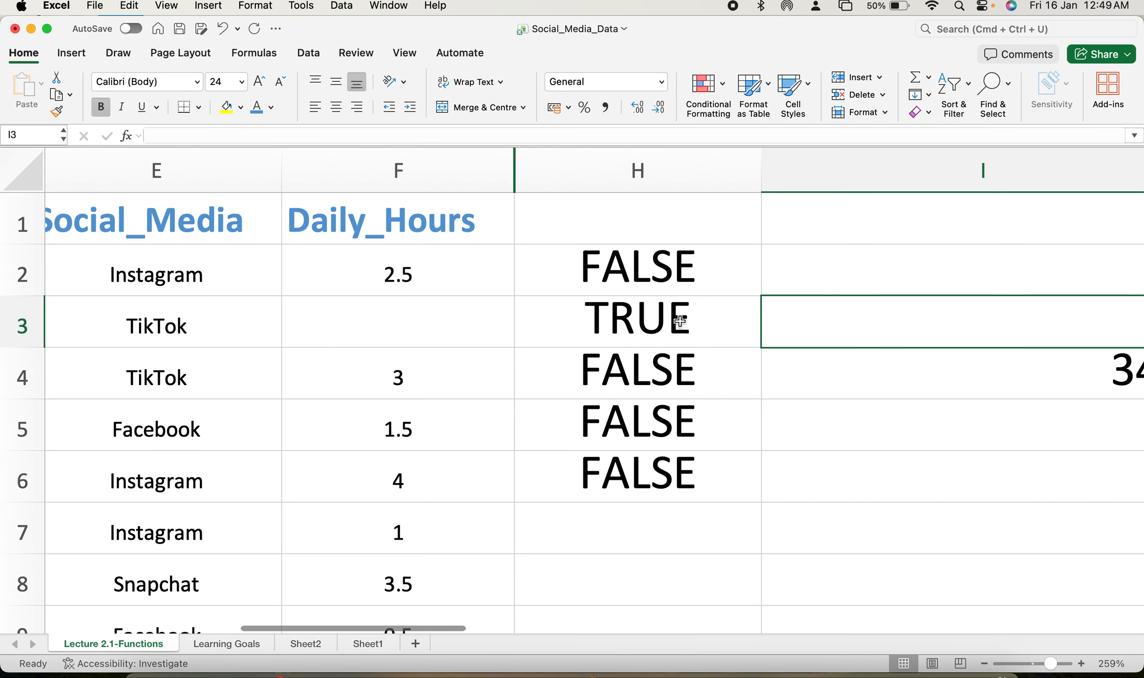
pyautogui.click(437, 413)
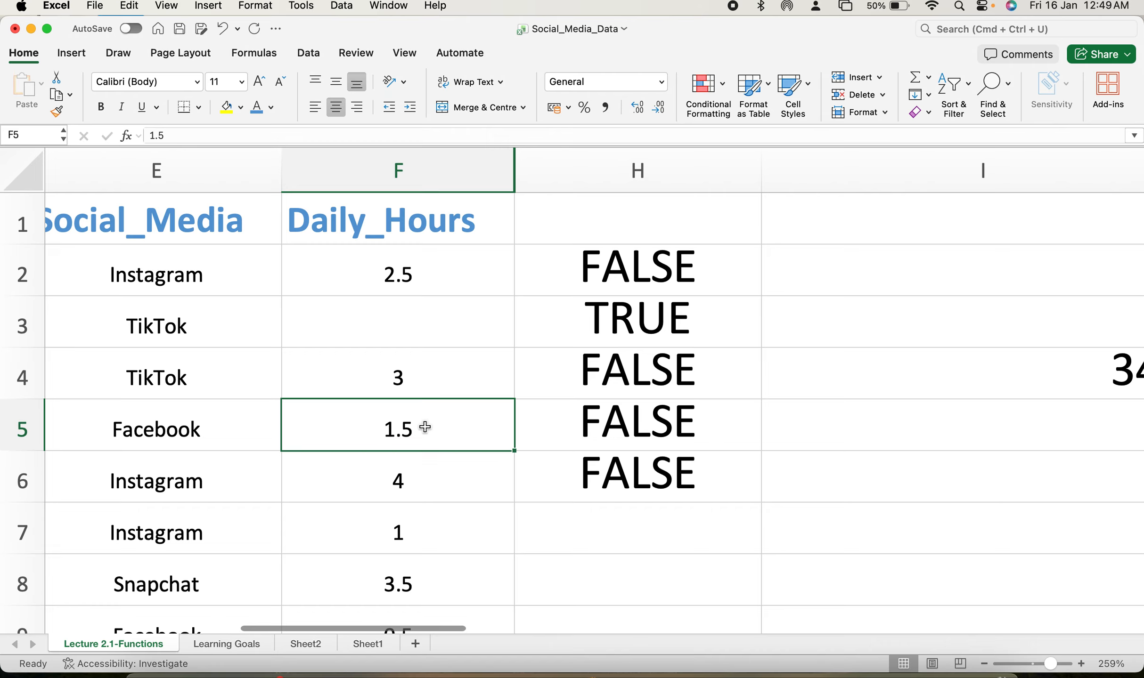
pyautogui.press('Delete')
pyautogui.click(784, 471)
pyautogui.click(644, 176)
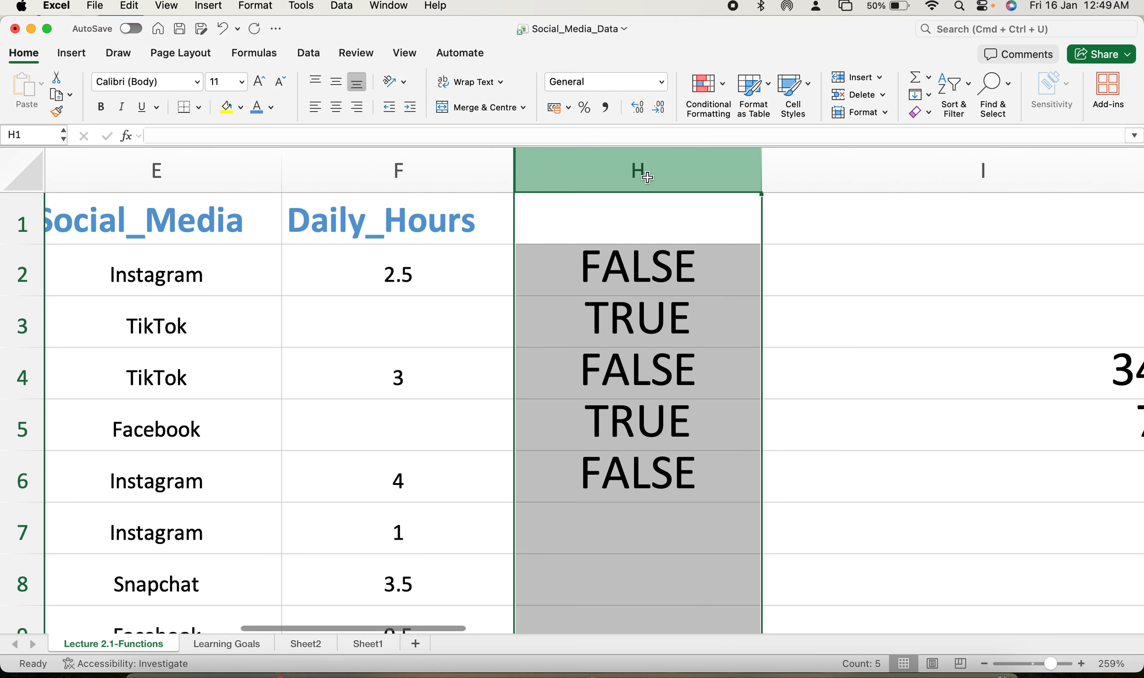
pyautogui.press('super+z')
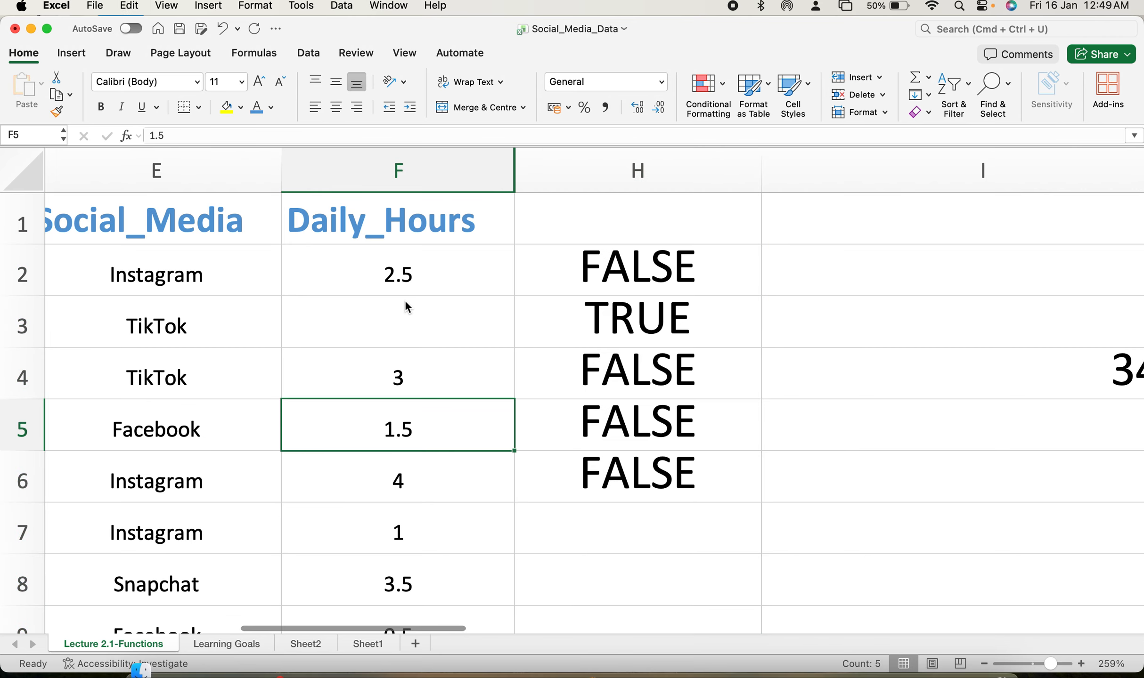
pyautogui.press('super+z')
# Clear the ISBLANK results from H2:H6.
pyautogui.moveTo(633, 259); pyautogui.dragTo(649, 479)
pyautogui.press('Delete')
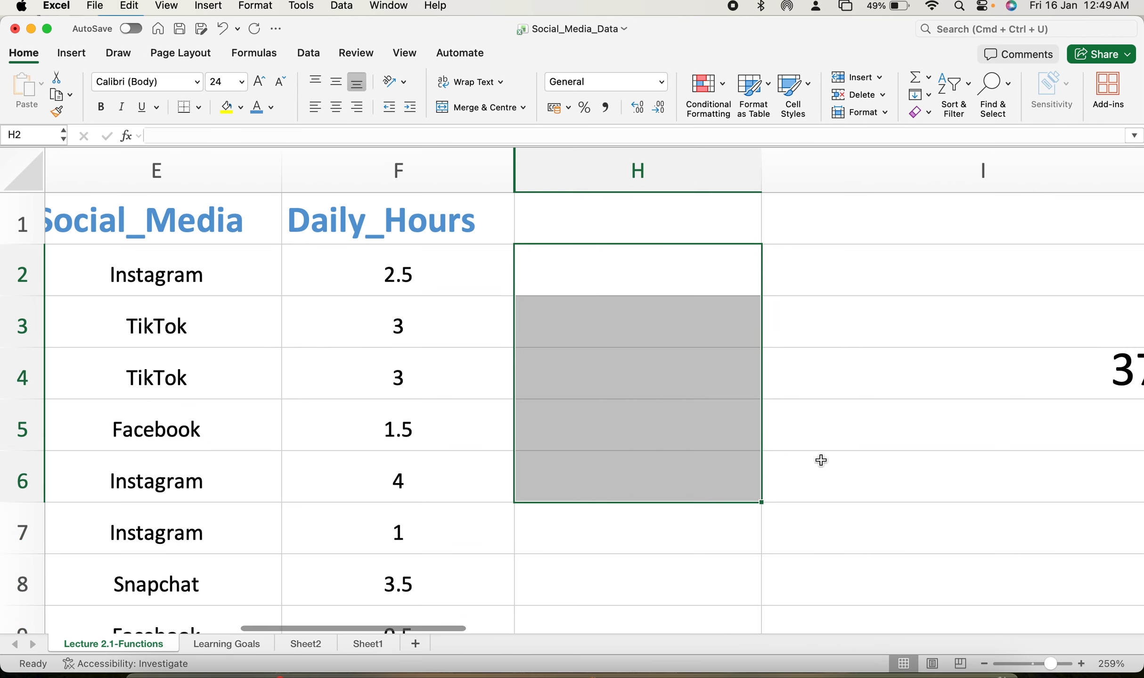
pyautogui.click(819, 461)
# Review the list of functions in column J.
pyautogui.hscroll(5, 822, 462)
pyautogui.scroll(-2, 822, 462)
pyautogui.hscroll(2, 822, 462)
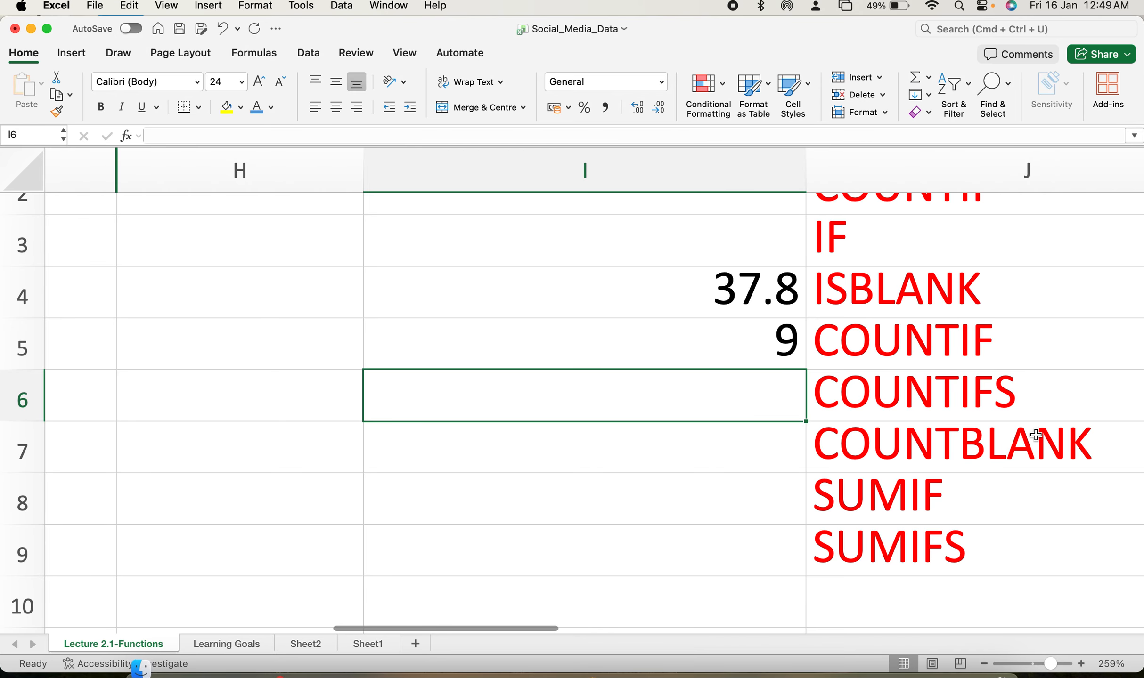
pyautogui.scroll(1, 963, 391)
pyautogui.hscroll(-2, 963, 391)
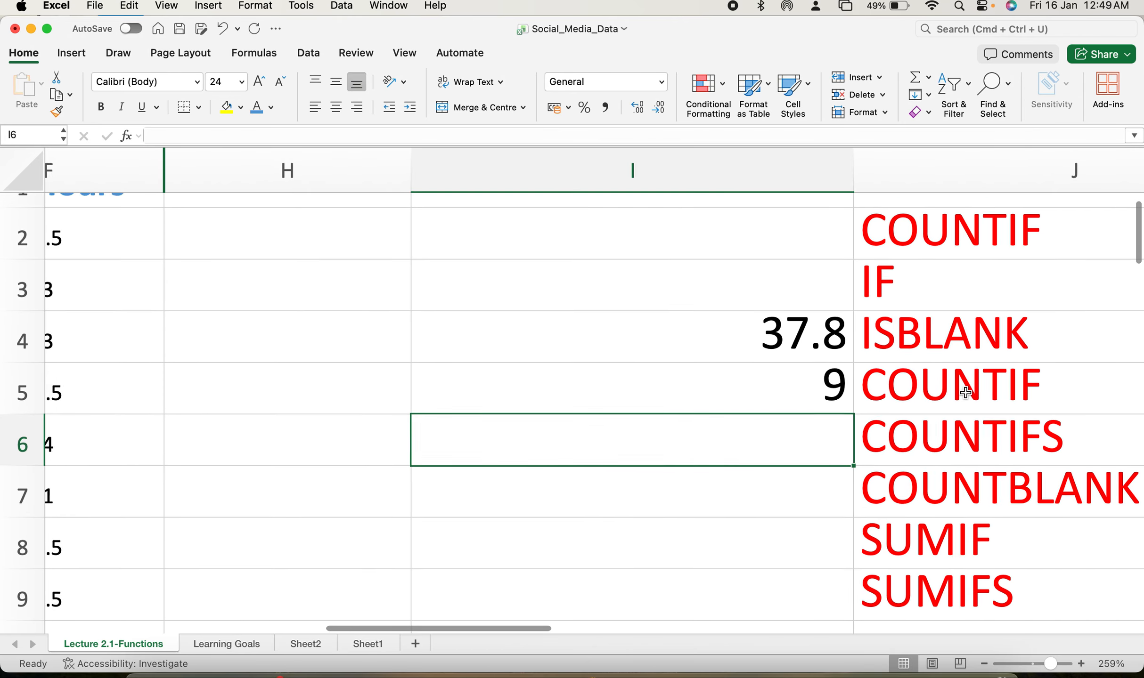
pyautogui.scroll(1, 963, 391)
pyautogui.hscroll(-5, 964, 391)
# Start a COUNTIFS formula in H2, removing the stray cell reference after the opening bracket.
pyautogui.click(587, 277)
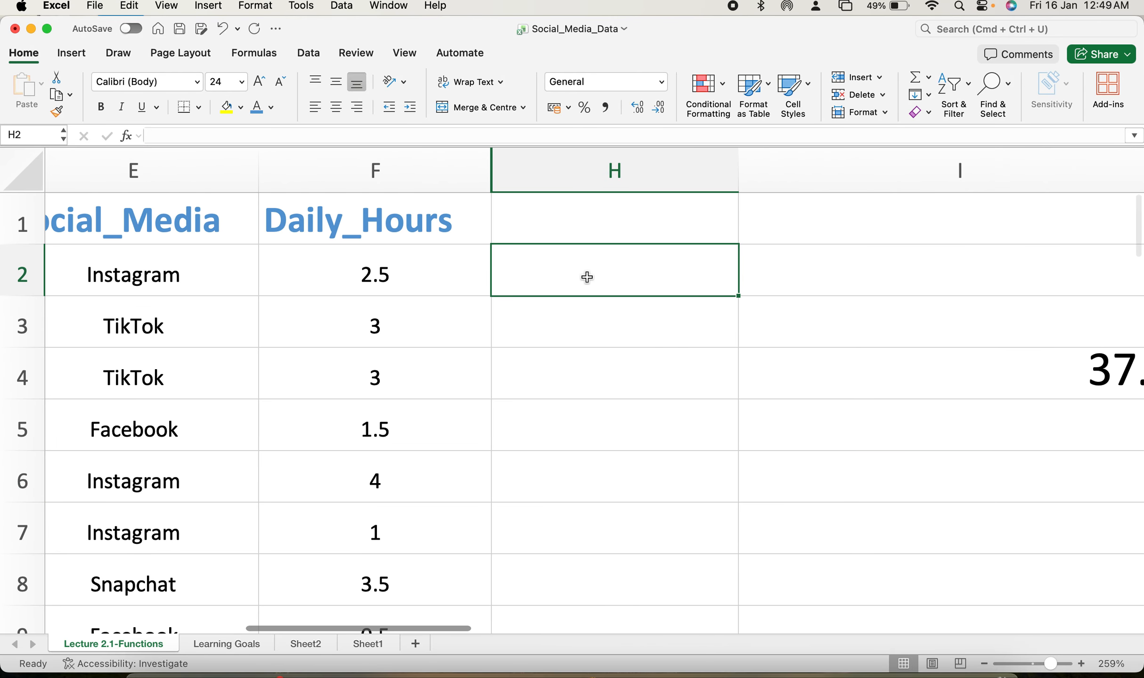
pyautogui.write('=')
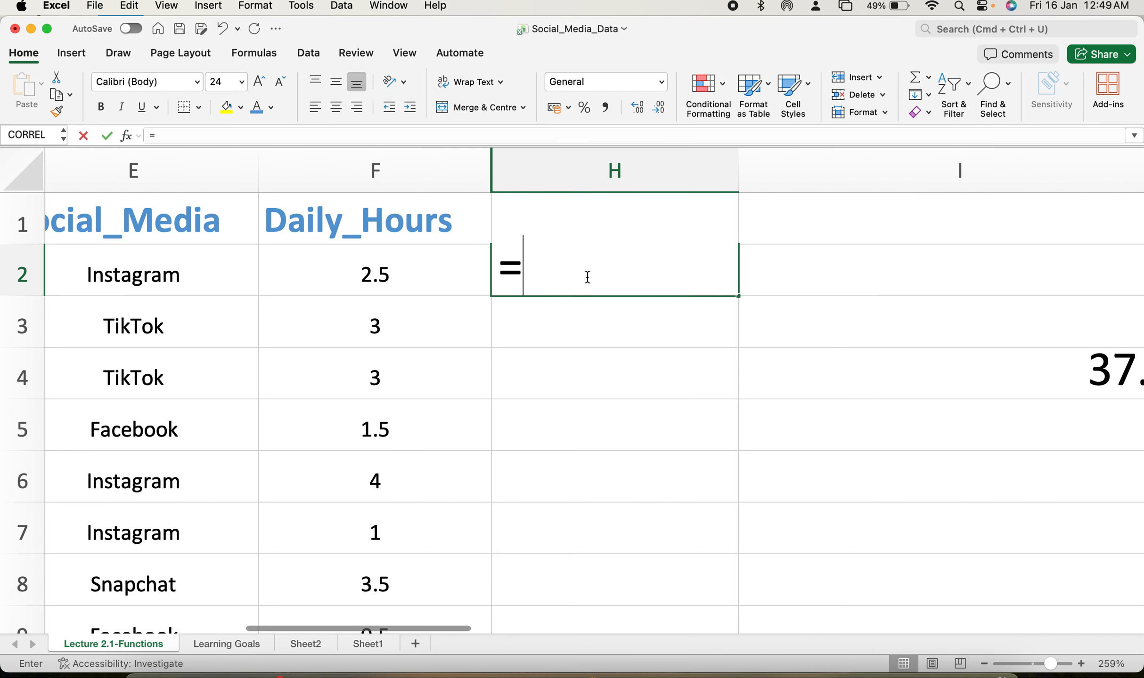
pyautogui.write('count')
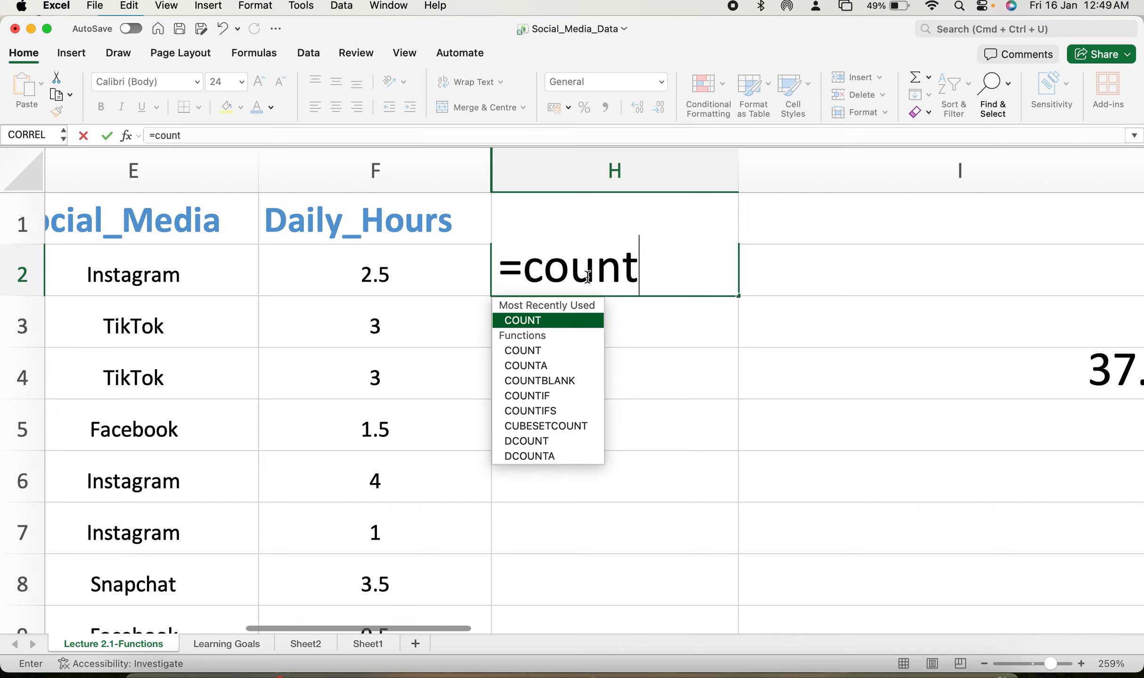
pyautogui.doubleClick(553, 411)
pyautogui.click(552, 412)
pyautogui.click(727, 265)
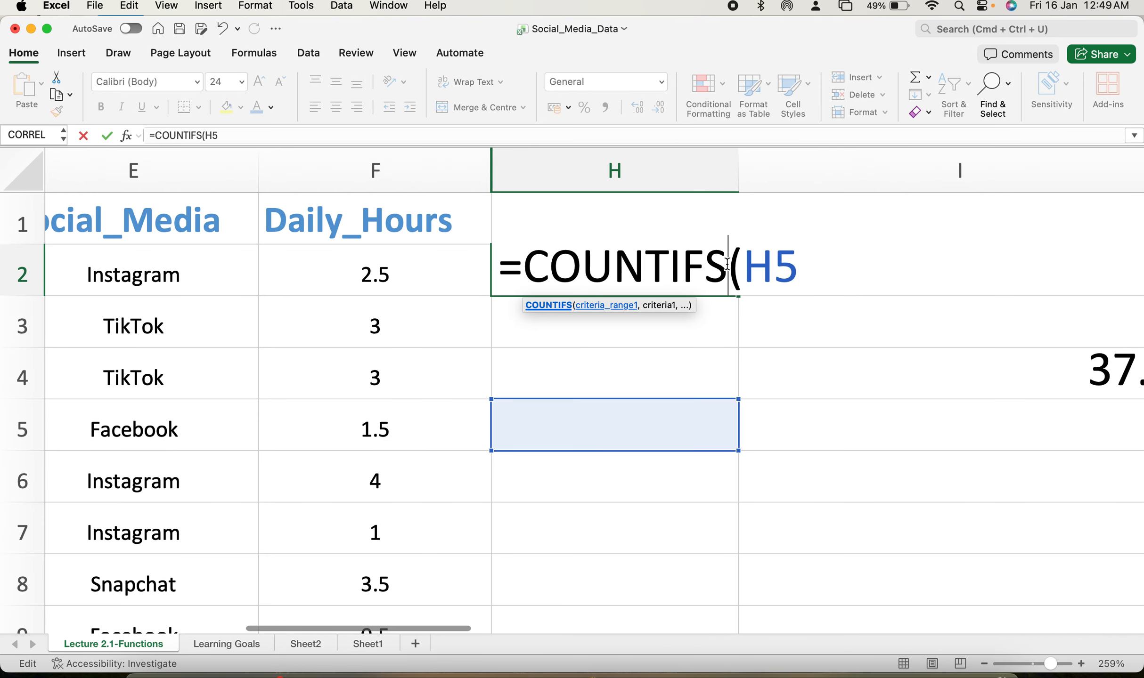
pyautogui.click(796, 272)
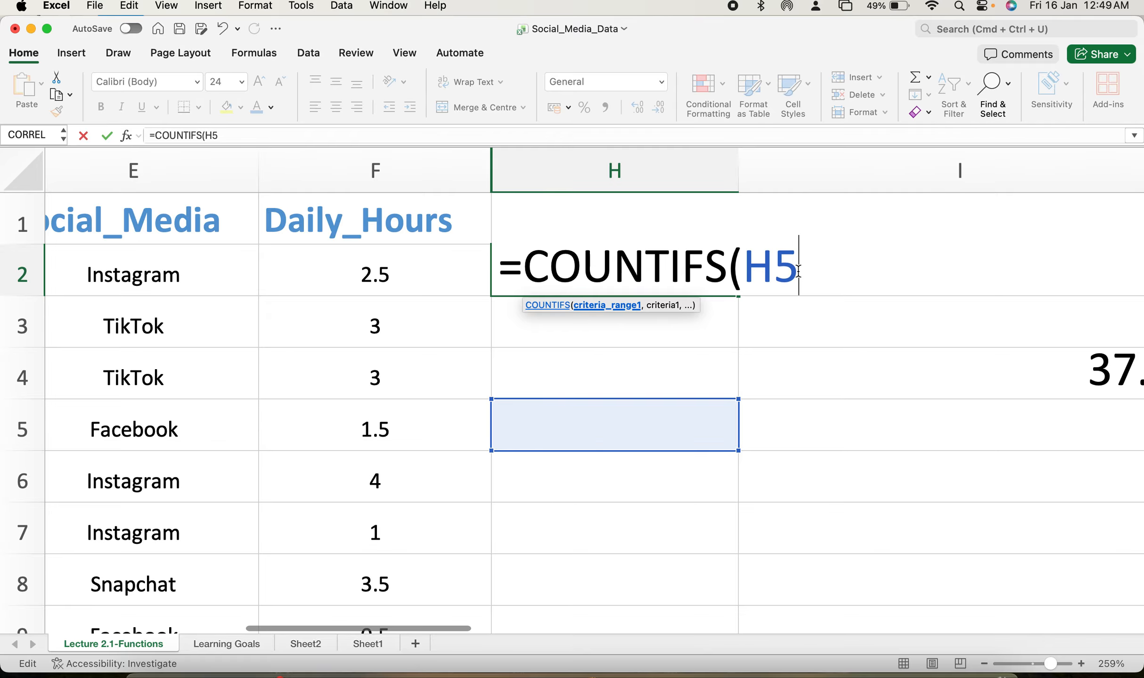
pyautogui.press('BackSpace')
pyautogui.press('BackSpace')
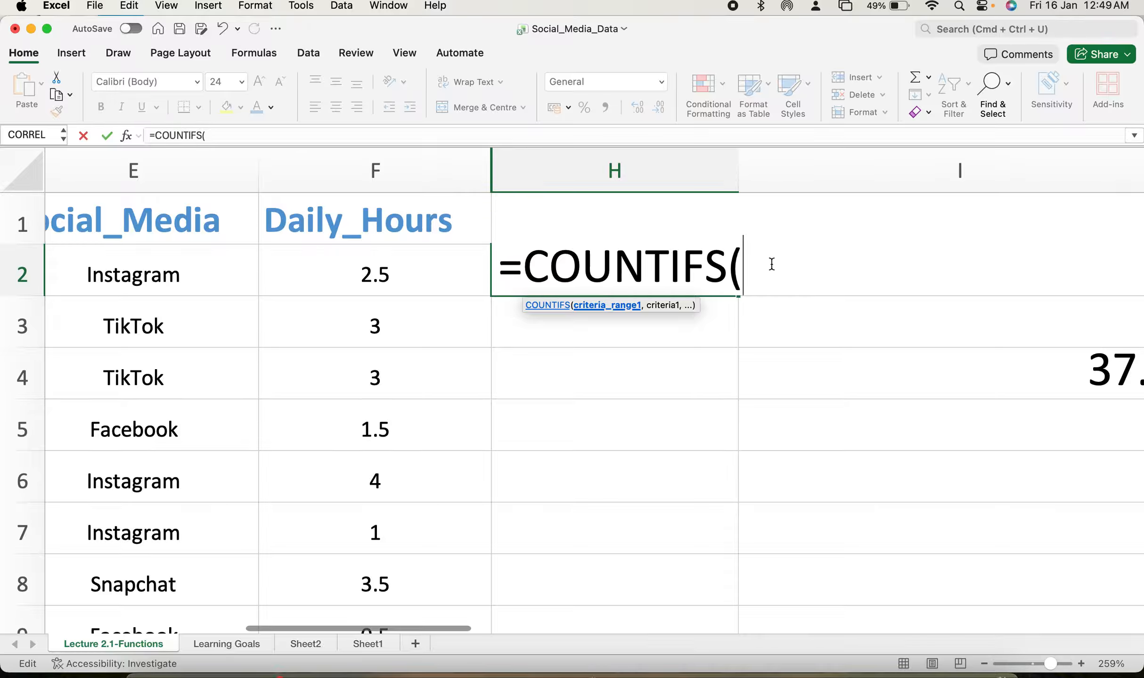
# Set the first criteria range of the COUNTIFS formula to e2:e51.
pyautogui.moveTo(448, 629)
pyautogui.mouseDown()
pyautogui.moveTo(373, 629)
pyautogui.moveTo(444, 634)
pyautogui.mouseUp()
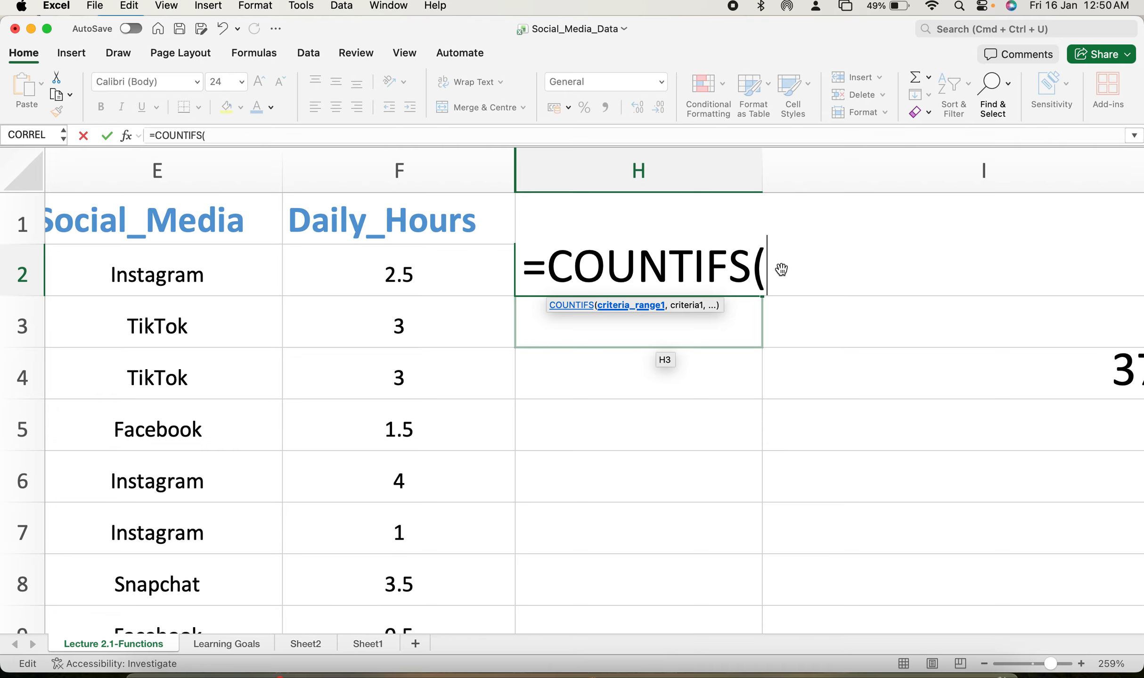
pyautogui.write('e')
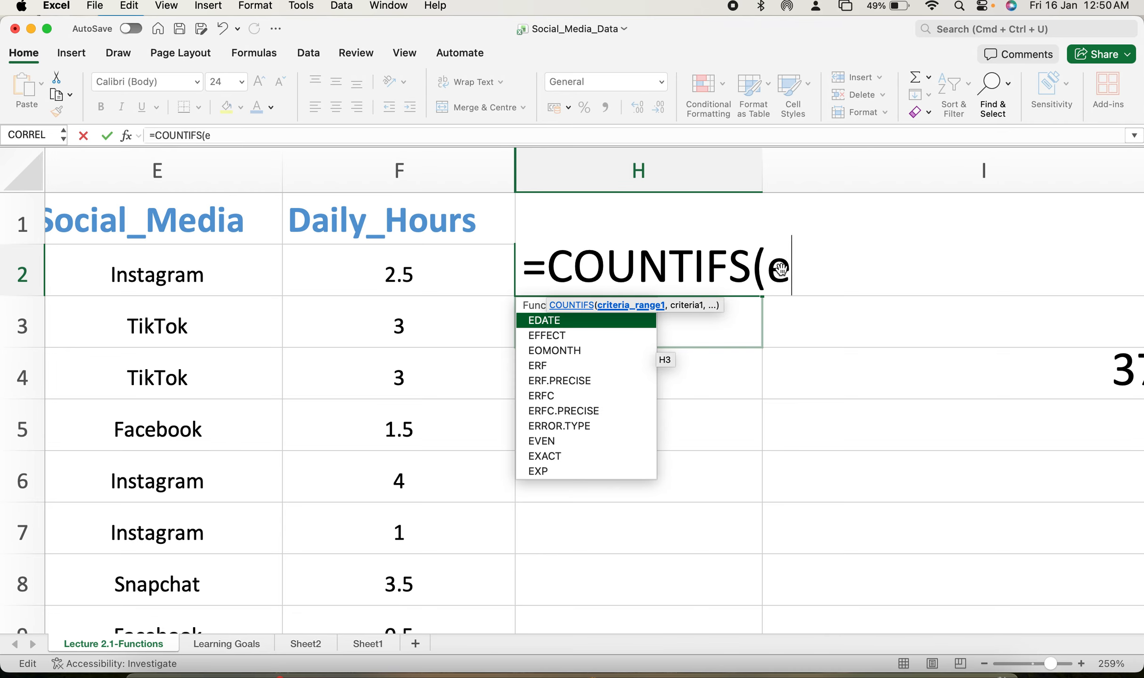
pyautogui.write('2:2')
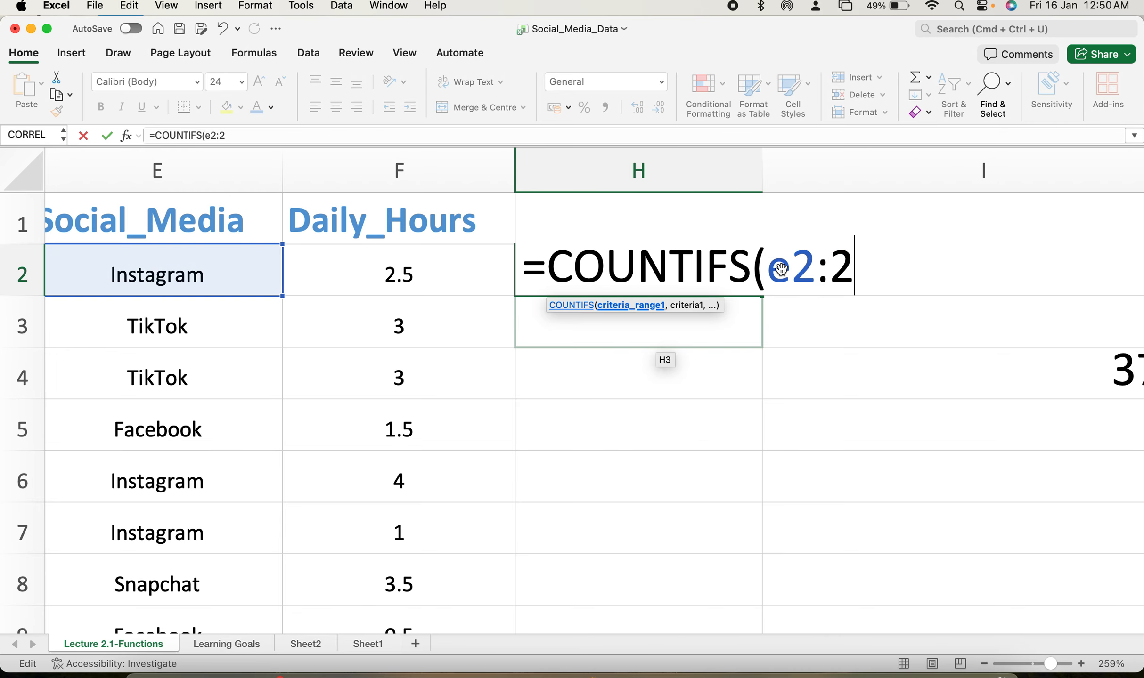
pyautogui.write('5')
pyautogui.press('BackSpace')
pyautogui.press('BackSpace')
pyautogui.write('e5')
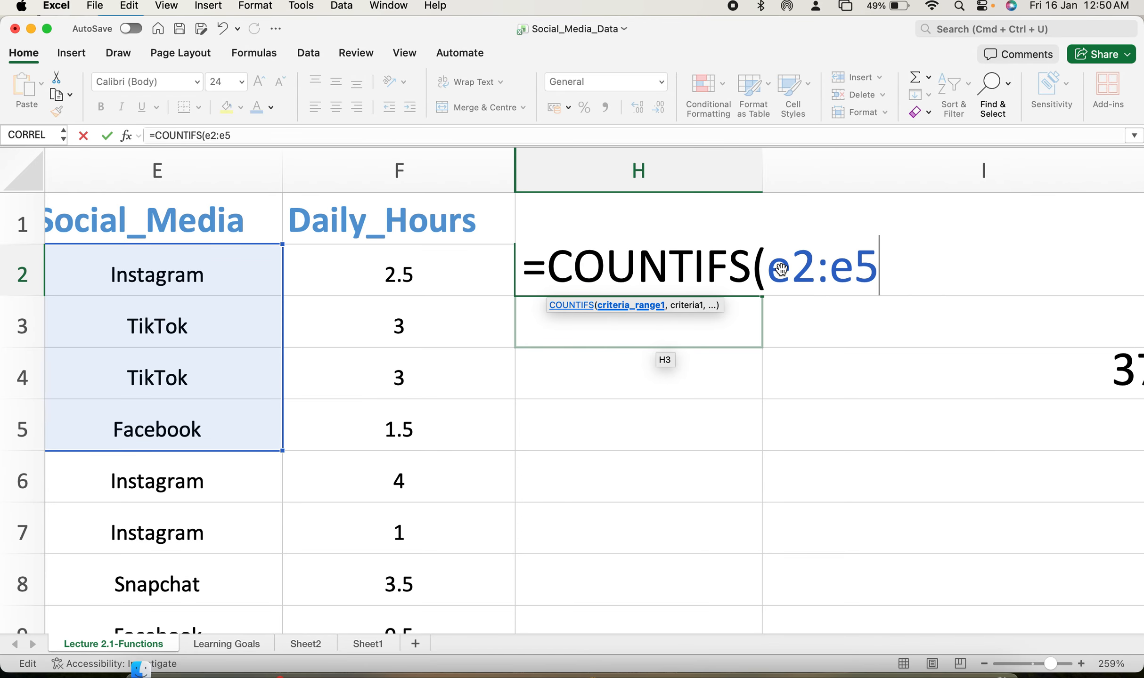
pyautogui.write('1,')
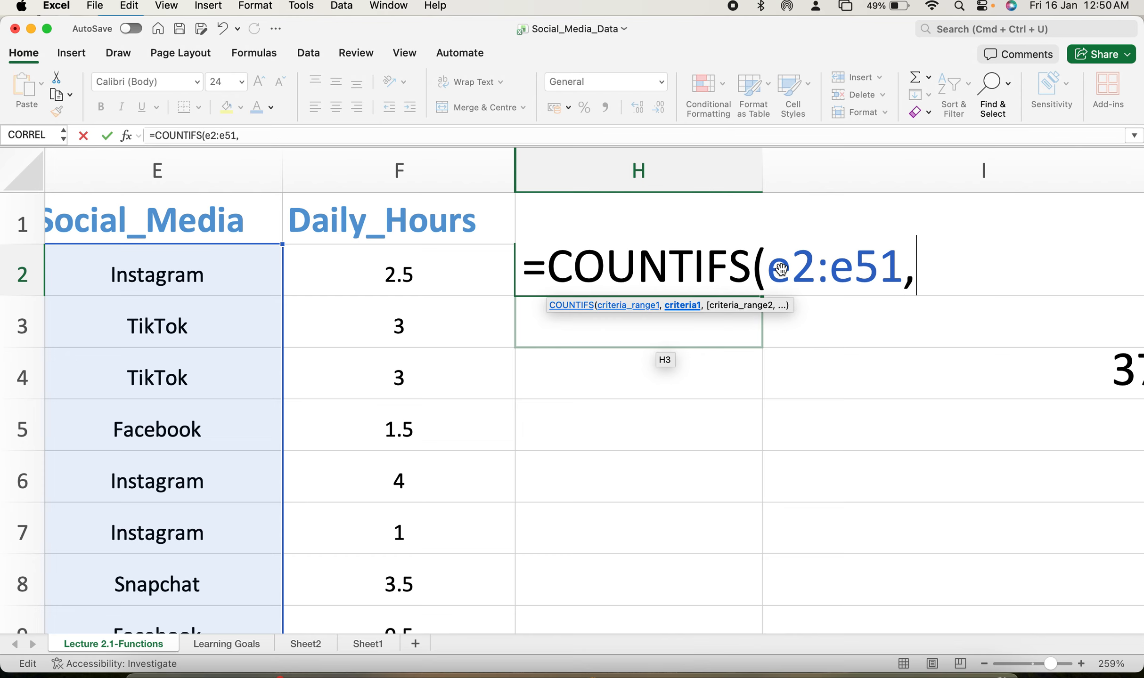
pyautogui.write('"')
# Add "Facebook" as the first criterion of the COUNTIFS formula.
pyautogui.press('capslock')
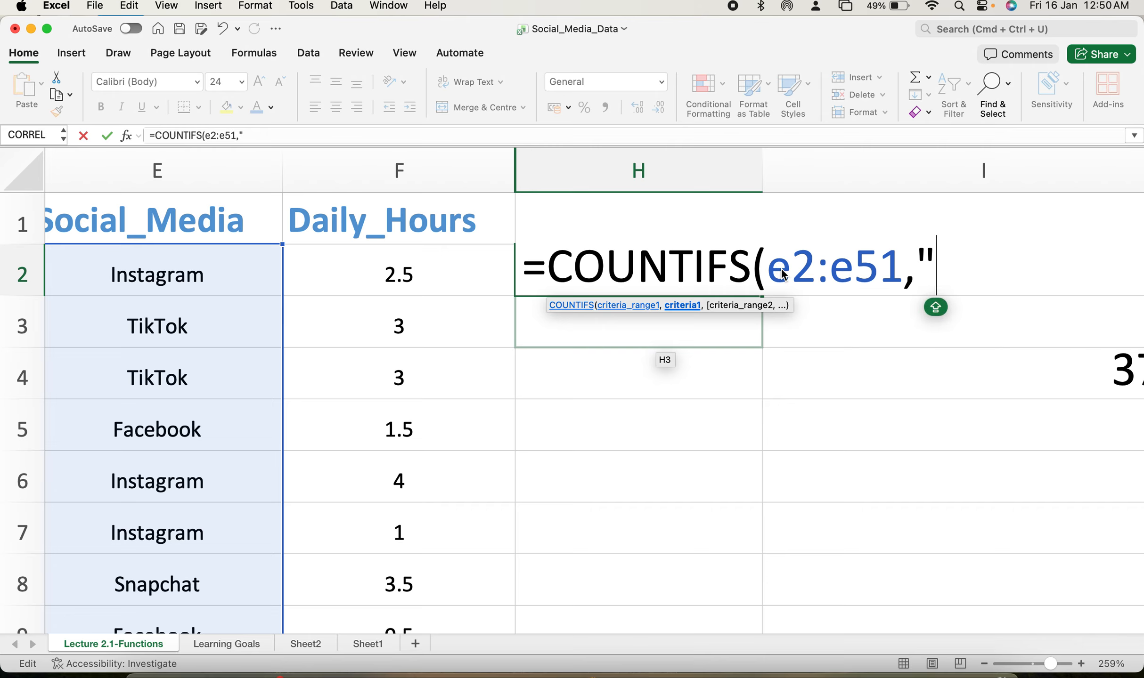
pyautogui.write('Faceb')
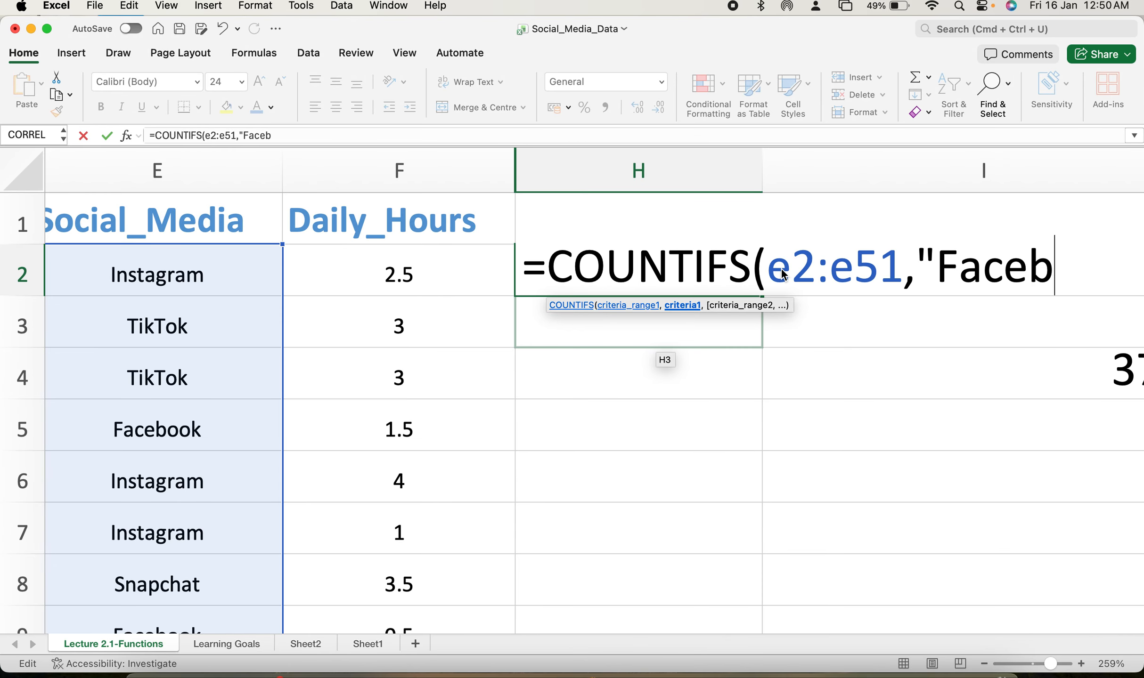
pyautogui.write('ook"')
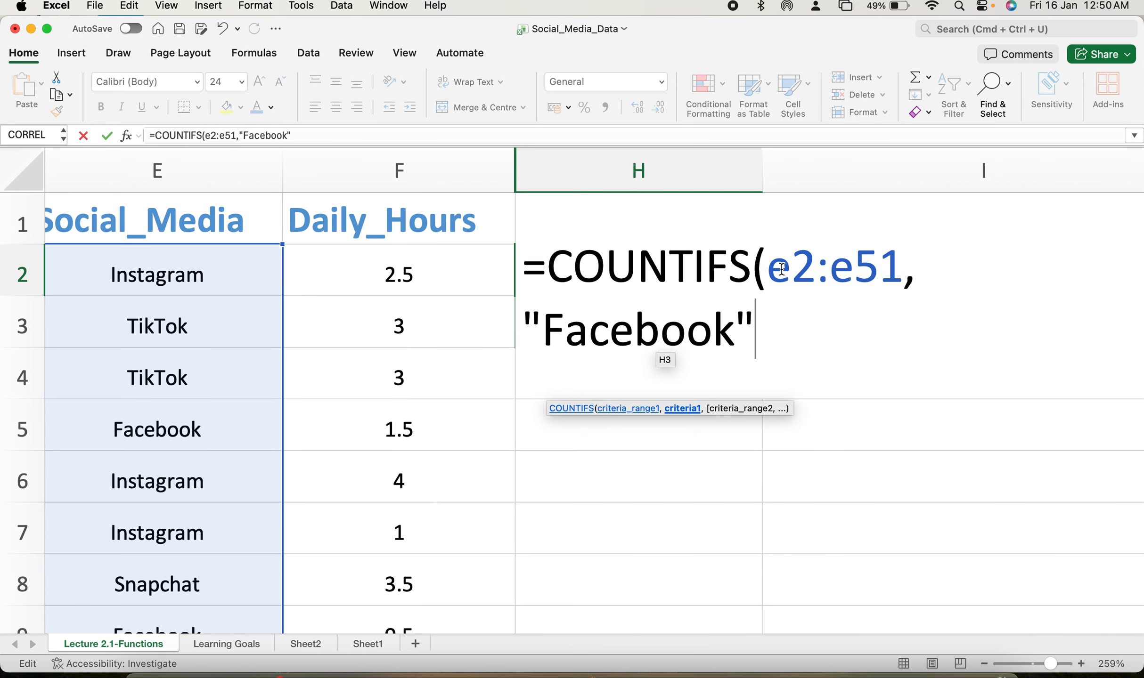
pyautogui.write(',')
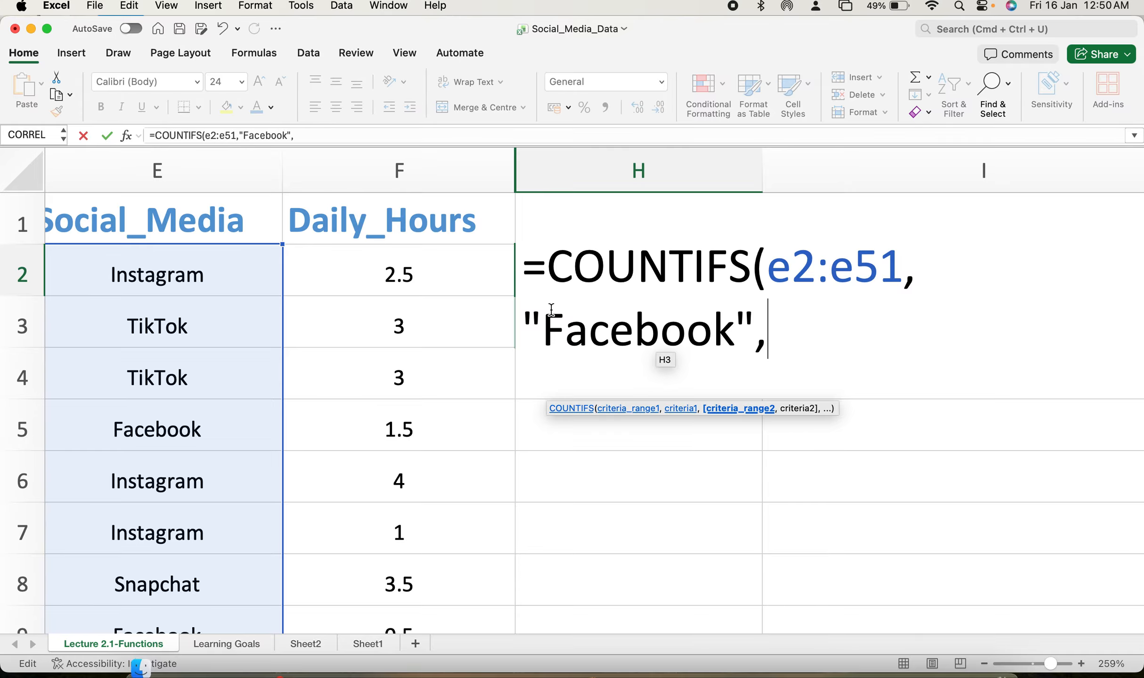
# Complete the COUNTIFS formula in H2 with C2:C51 as the second range and "M" as its criterion.
pyautogui.hscroll(-10, 379, 350)
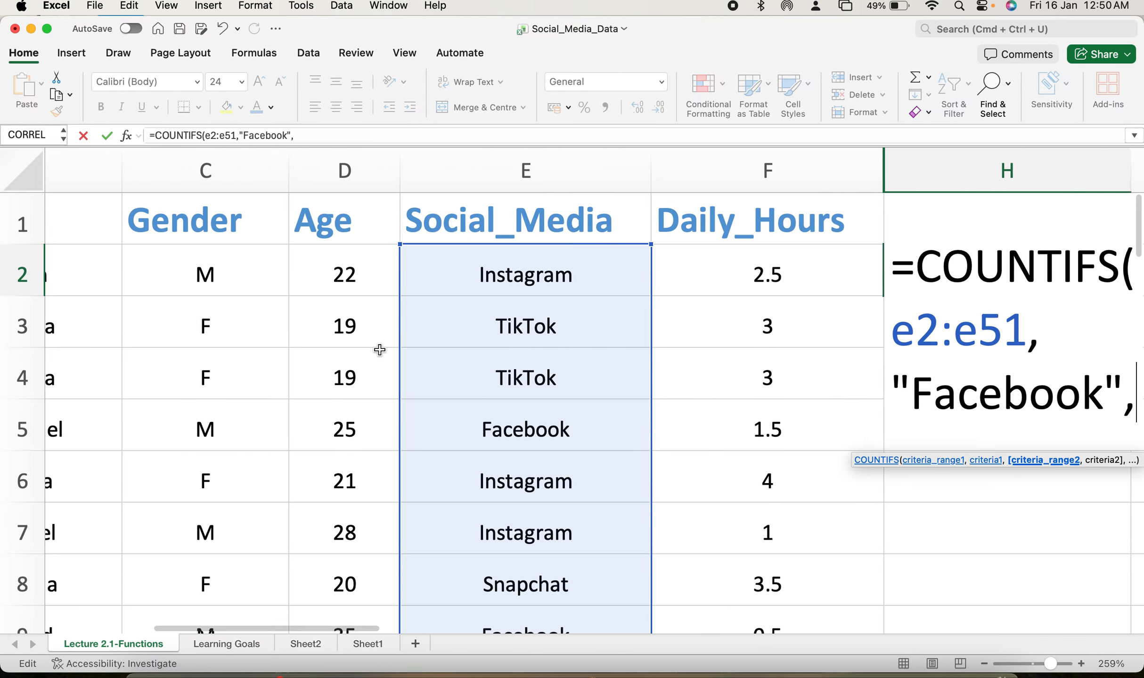
pyautogui.hscroll(6, 379, 350)
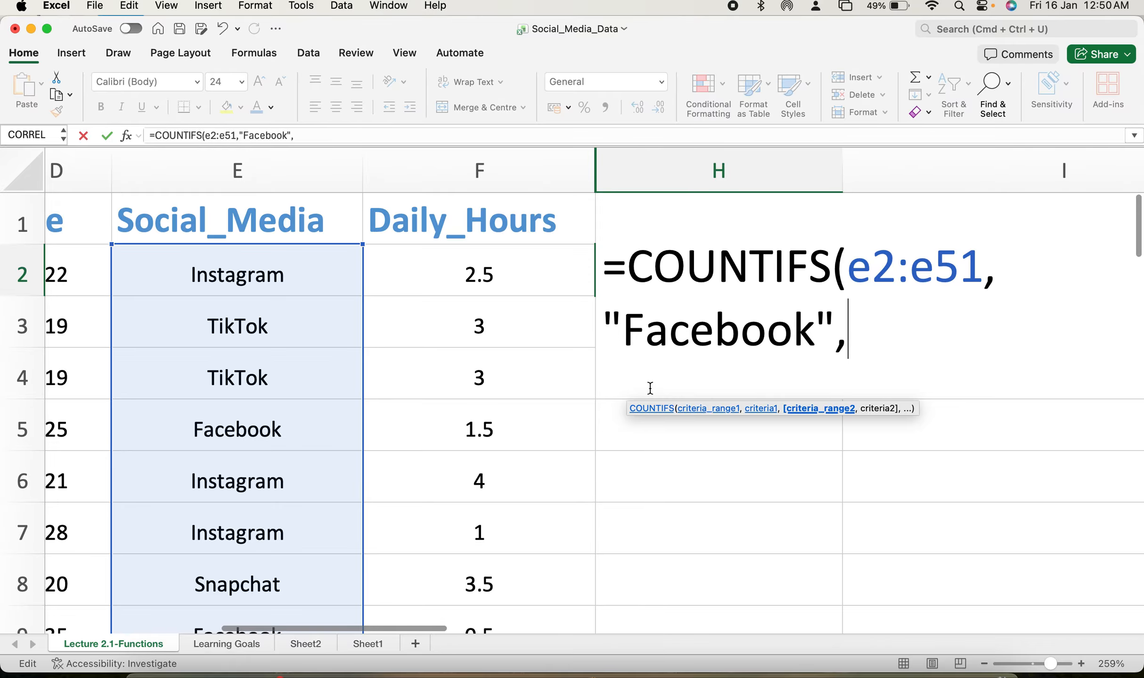
pyautogui.write('c')
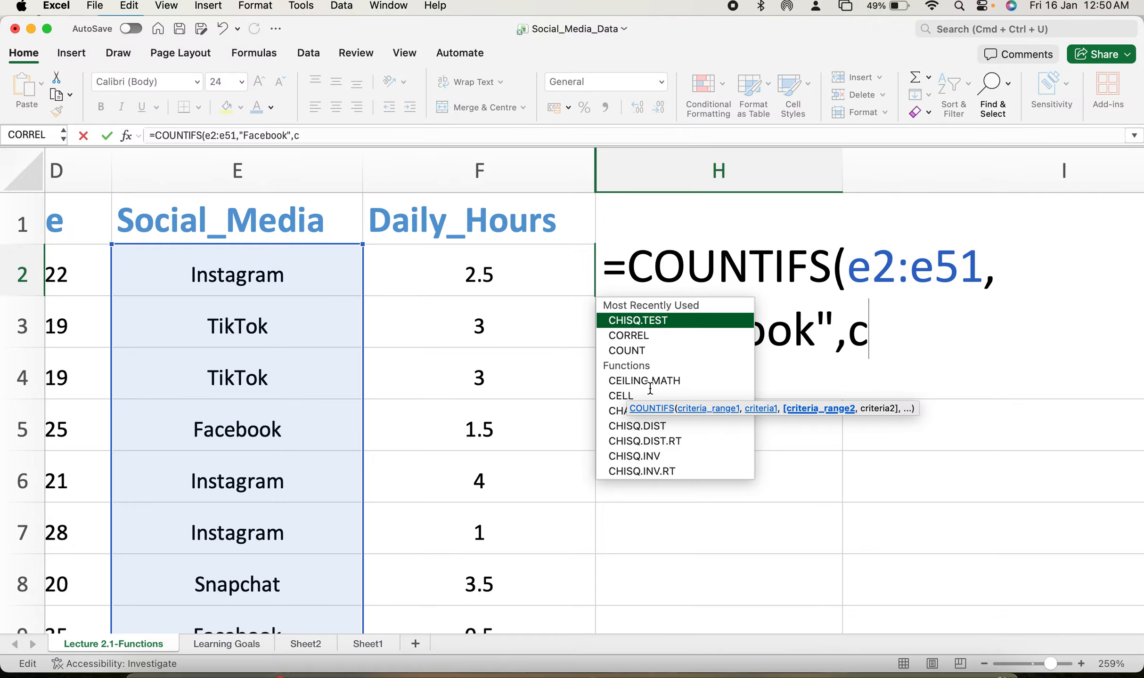
pyautogui.write('2')
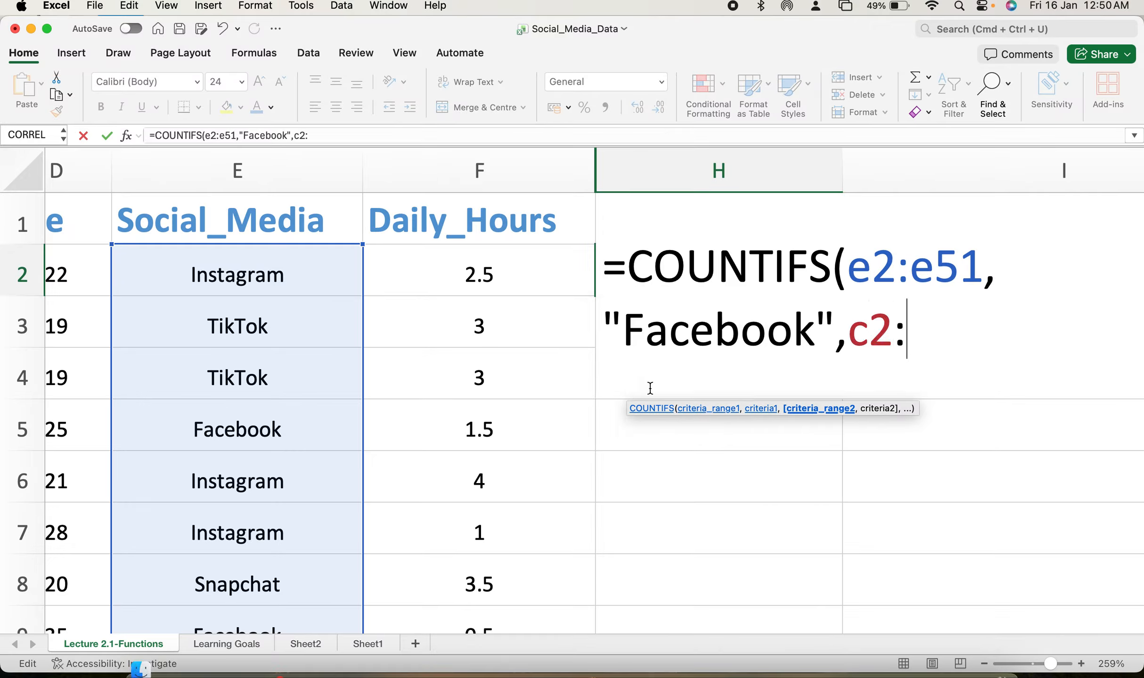
pyautogui.write(':c51')
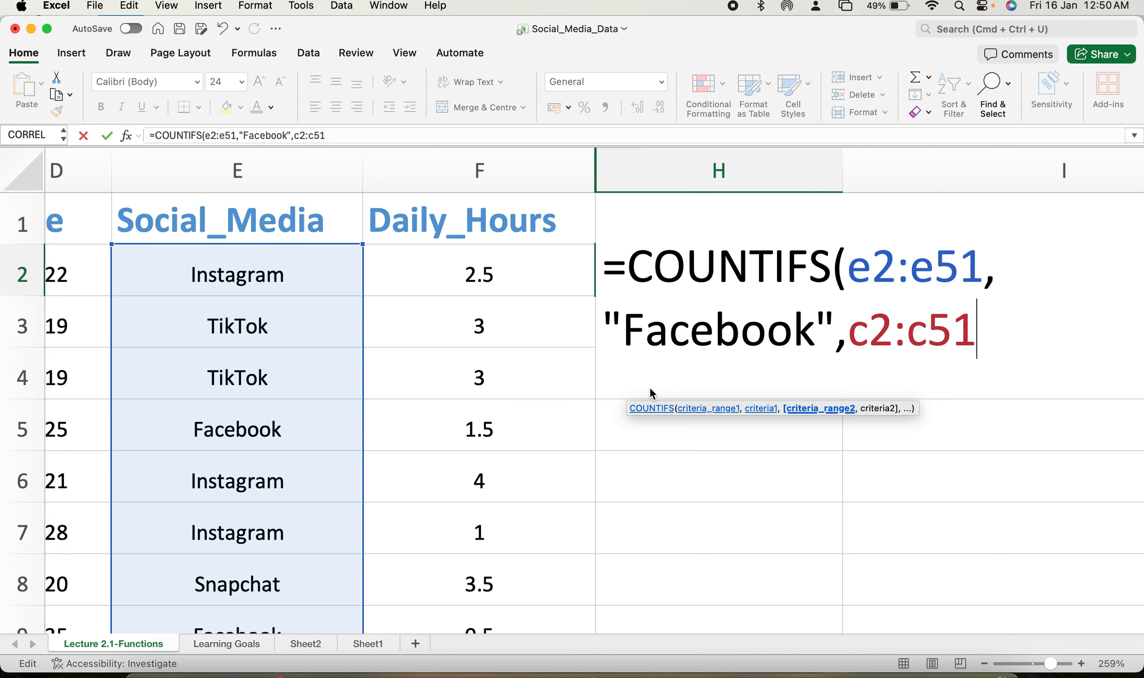
pyautogui.write(',"M')
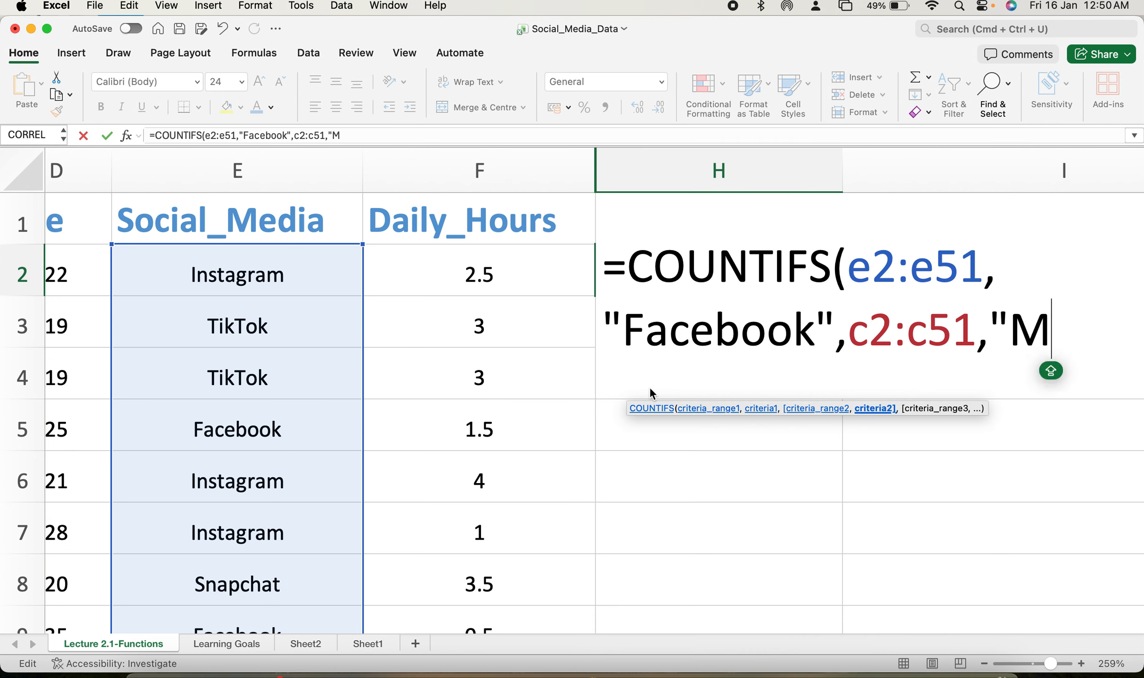
pyautogui.write(')')
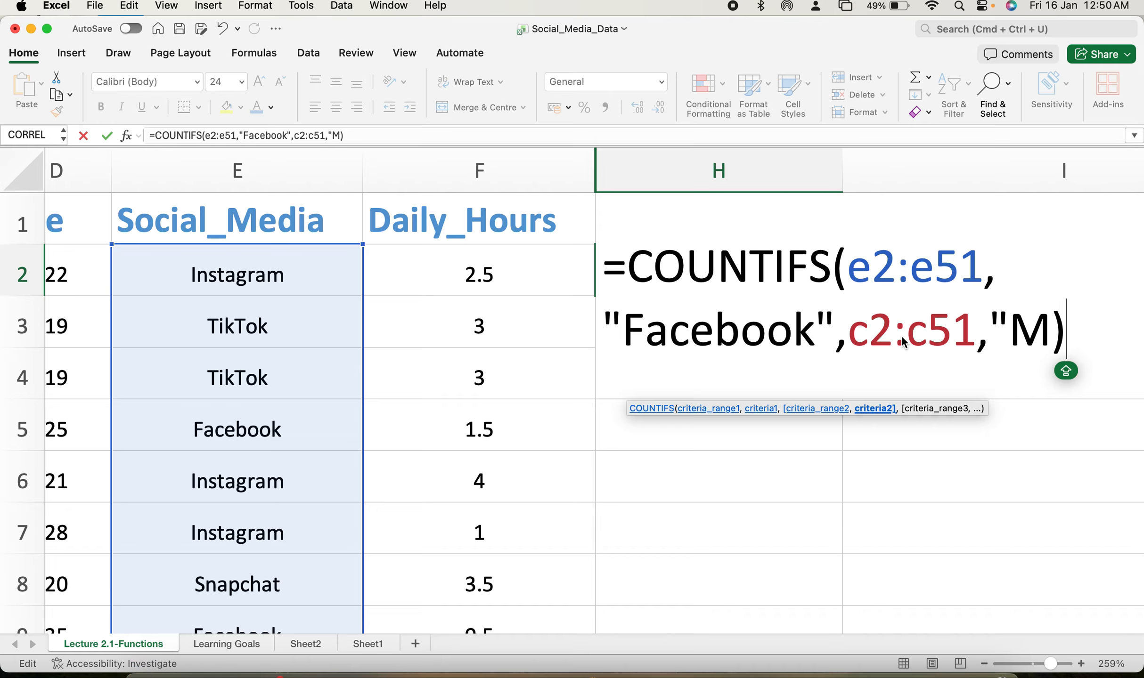
pyautogui.click(1048, 328)
pyautogui.write('"')
pyautogui.press('Return')
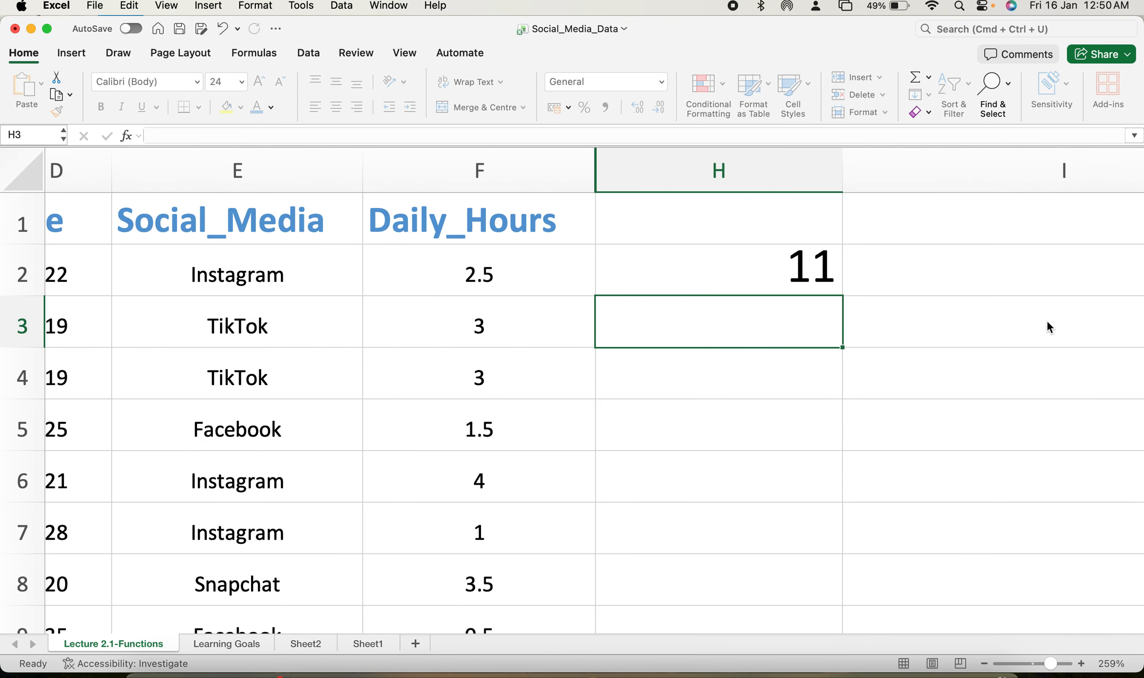
# Undo the COUNTIFS formula entered in H2.
pyautogui.click(811, 263)
pyautogui.doubleClick(793, 269)
pyautogui.press('capslock')
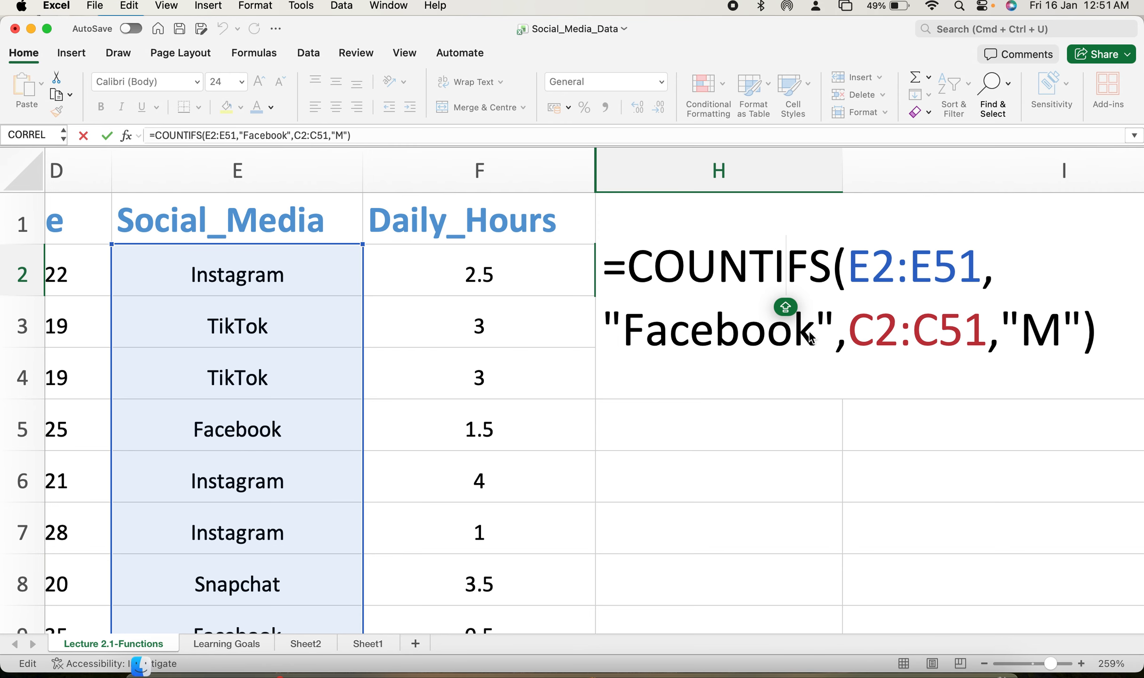
pyautogui.press('Return')
pyautogui.hscroll(2, 806, 569)
pyautogui.hscroll(3, 806, 570)
pyautogui.scroll(-2, 806, 569)
pyautogui.scroll(1, 807, 570)
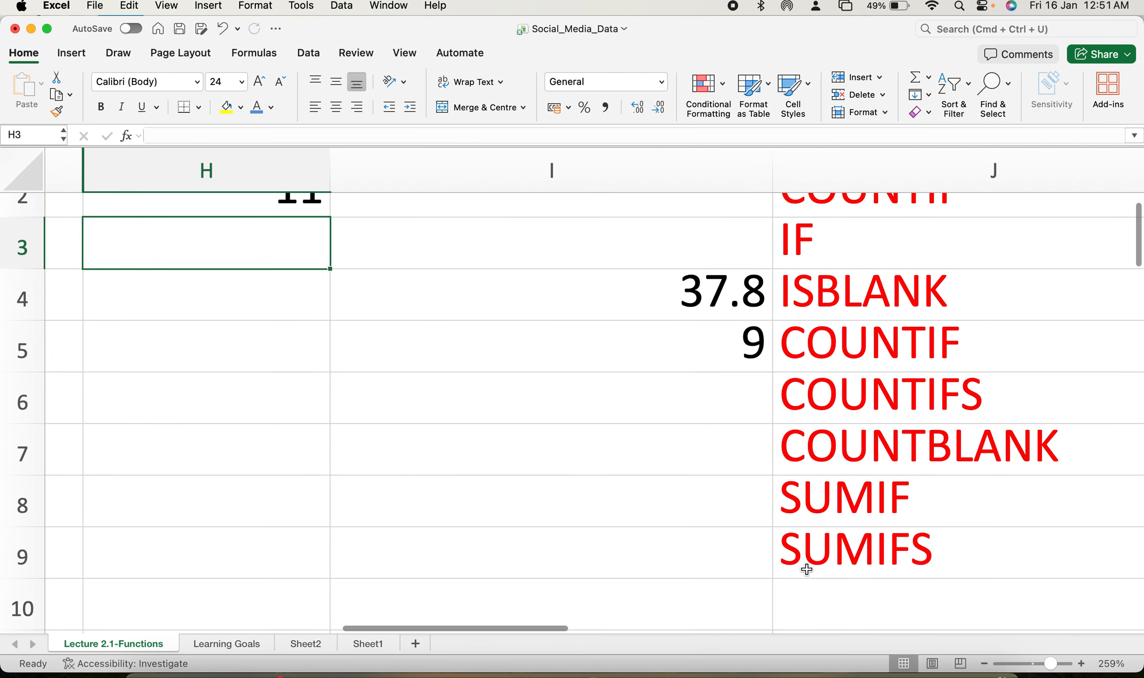
pyautogui.scroll(2, 806, 569)
pyautogui.click(306, 274)
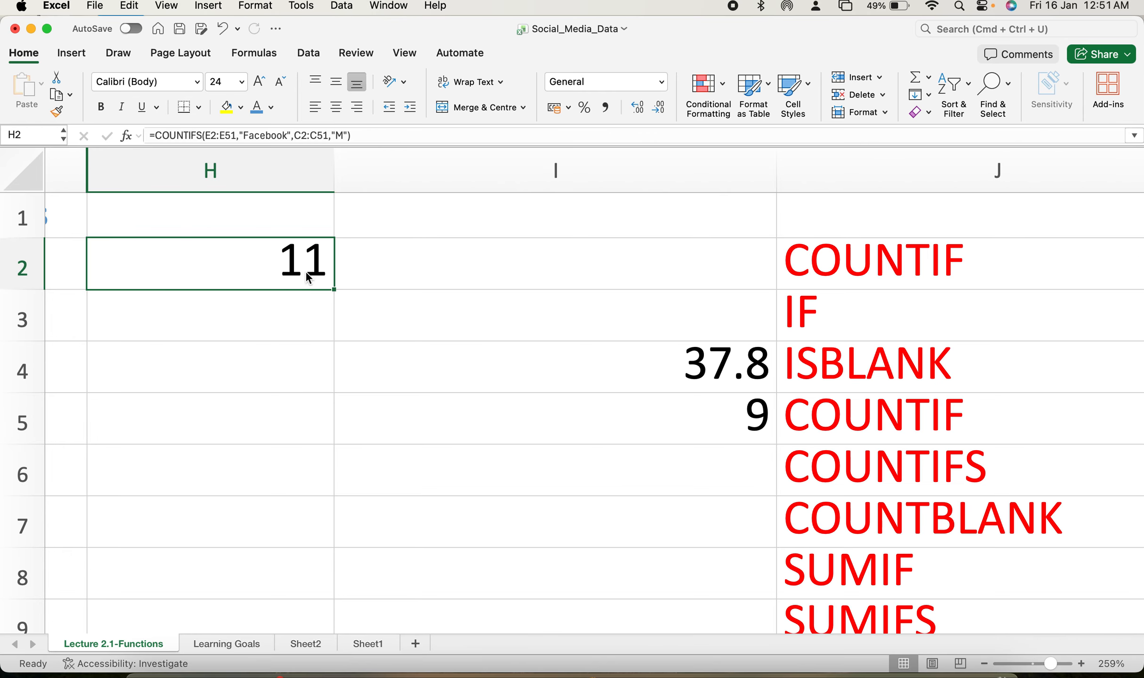
pyautogui.press('super+z')
# Open the SUMIF formula in I4 to review its ranges and criterion.
pyautogui.scroll(-1, 306, 276)
pyautogui.hscroll(1, 307, 275)
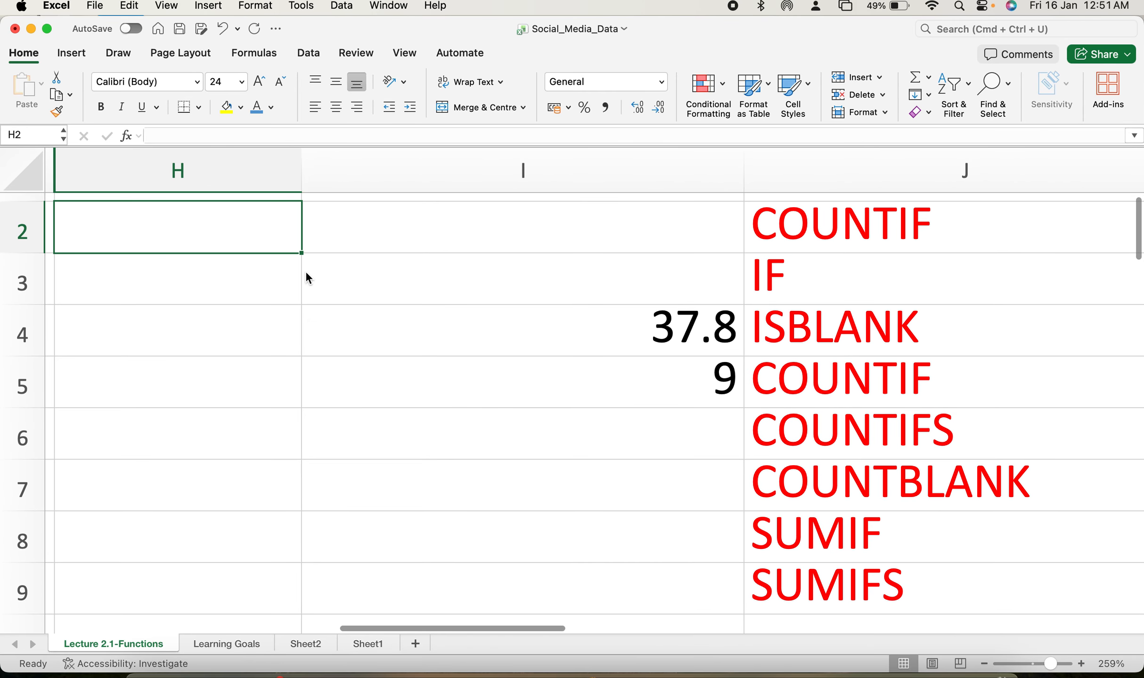
pyautogui.scroll(-1, 306, 277)
pyautogui.doubleClick(664, 314)
pyautogui.press('Escape')
pyautogui.doubleClick(663, 314)
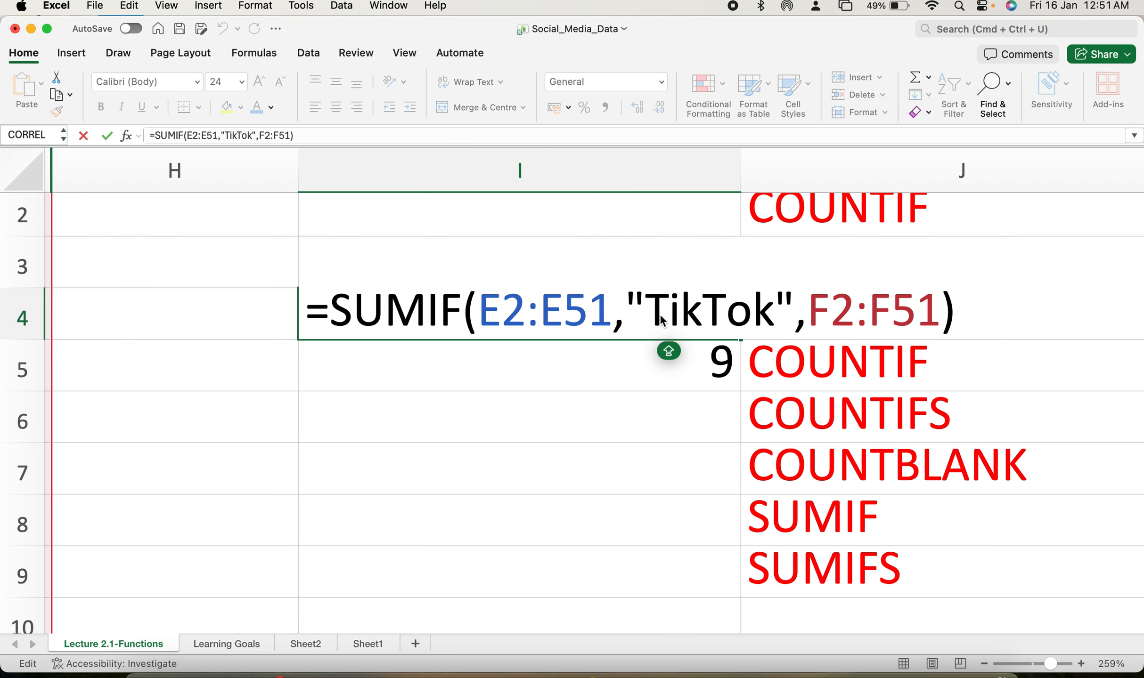
pyautogui.scroll(-1, 561, 339)
pyautogui.hscroll(1, 560, 340)
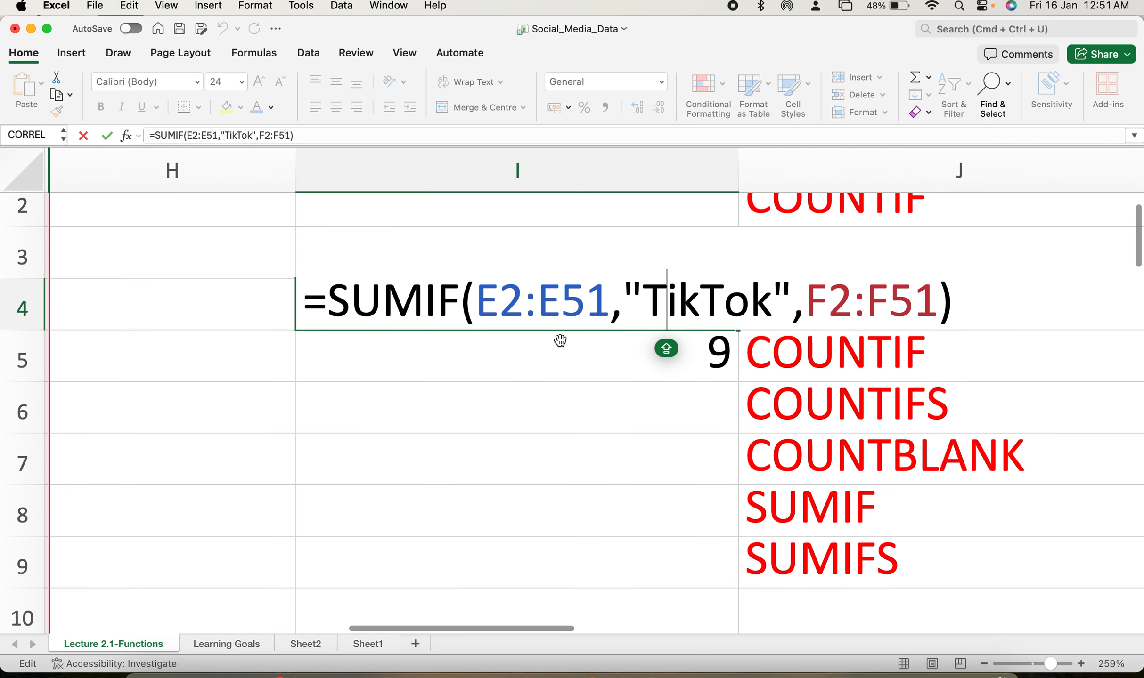
pyautogui.scroll(1, 560, 340)
pyautogui.hscroll(1, 560, 340)
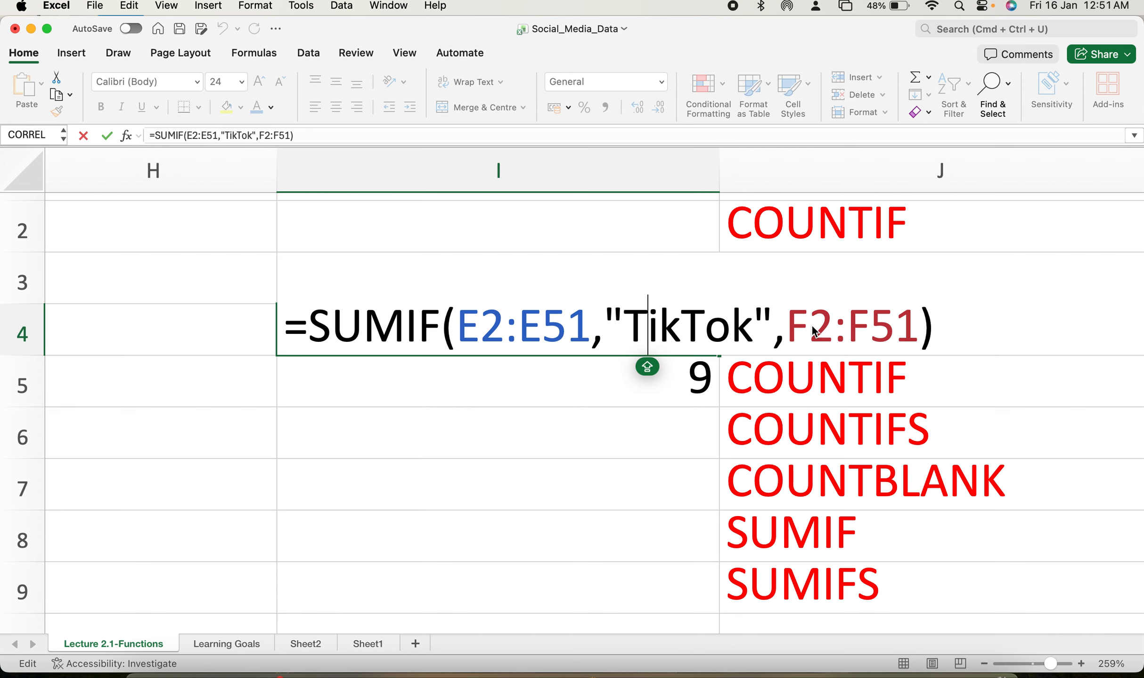
pyautogui.click(456, 540)
pyautogui.doubleClick(559, 349)
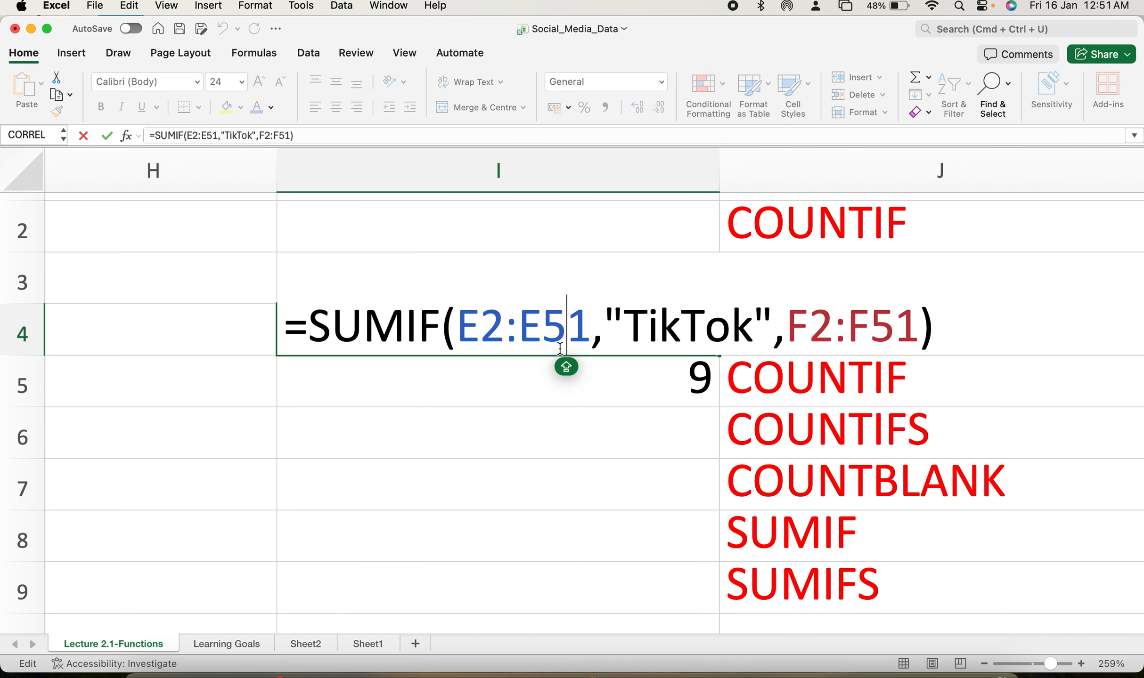
pyautogui.press('Return')
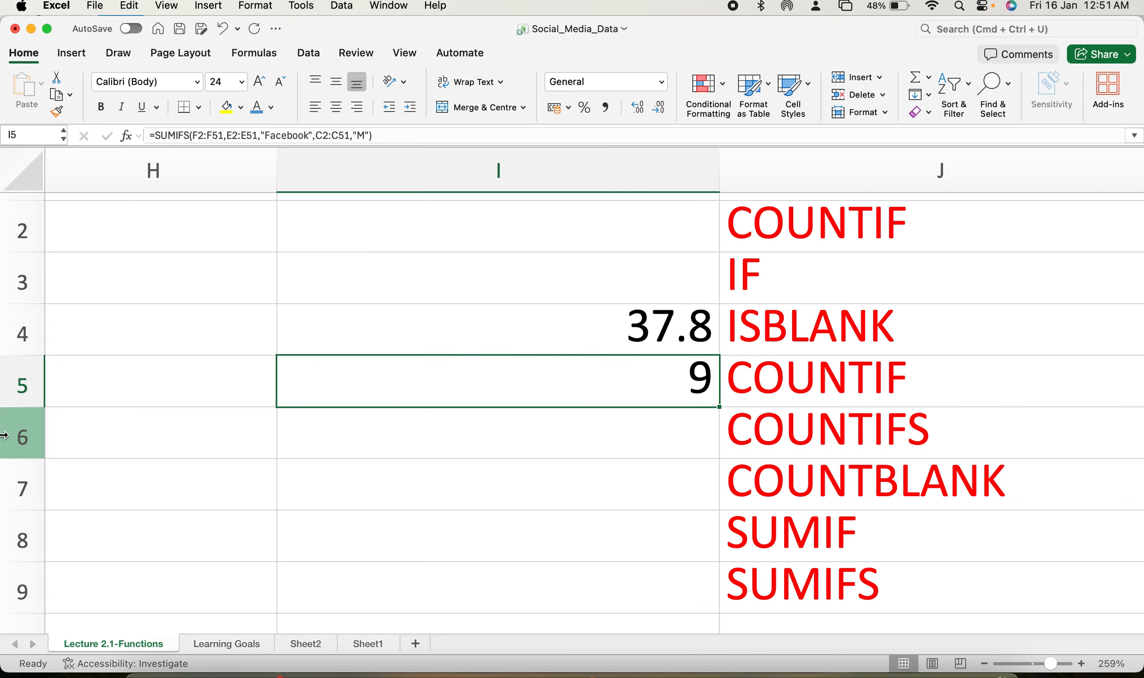
# Compare the Social_Media and Daily_Hours columns with the SUMIF formula in I4.
pyautogui.click(140, 386)
pyautogui.press('Left')
pyautogui.press('Left')
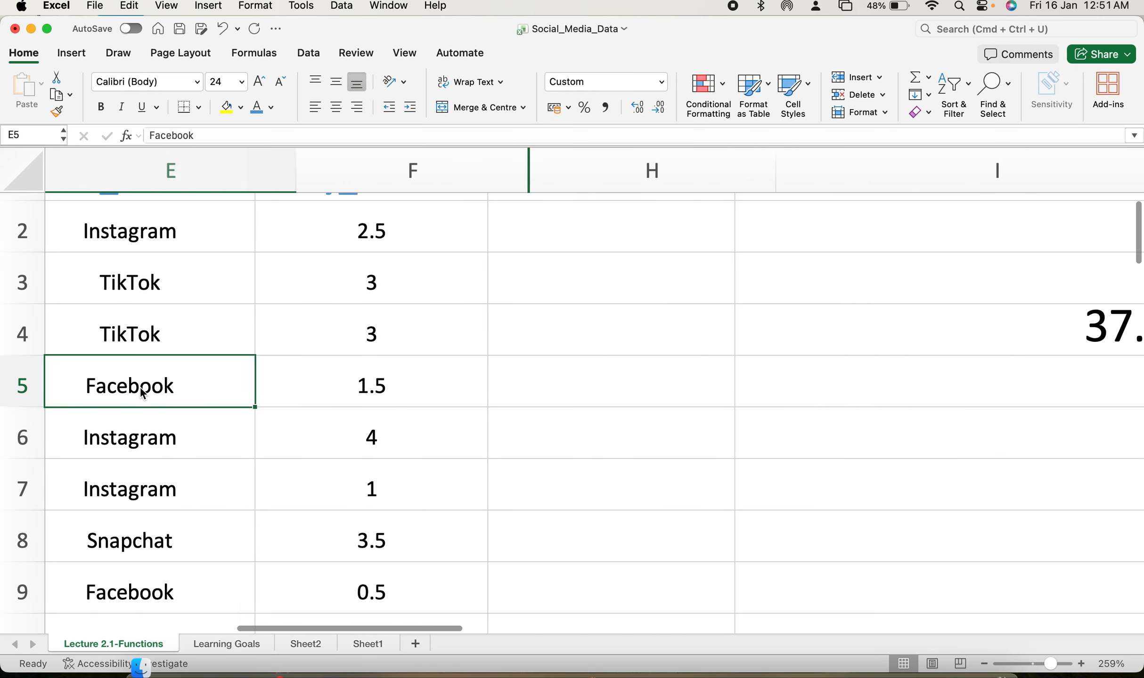
pyautogui.press('Left')
pyautogui.scroll(2, 261, 297)
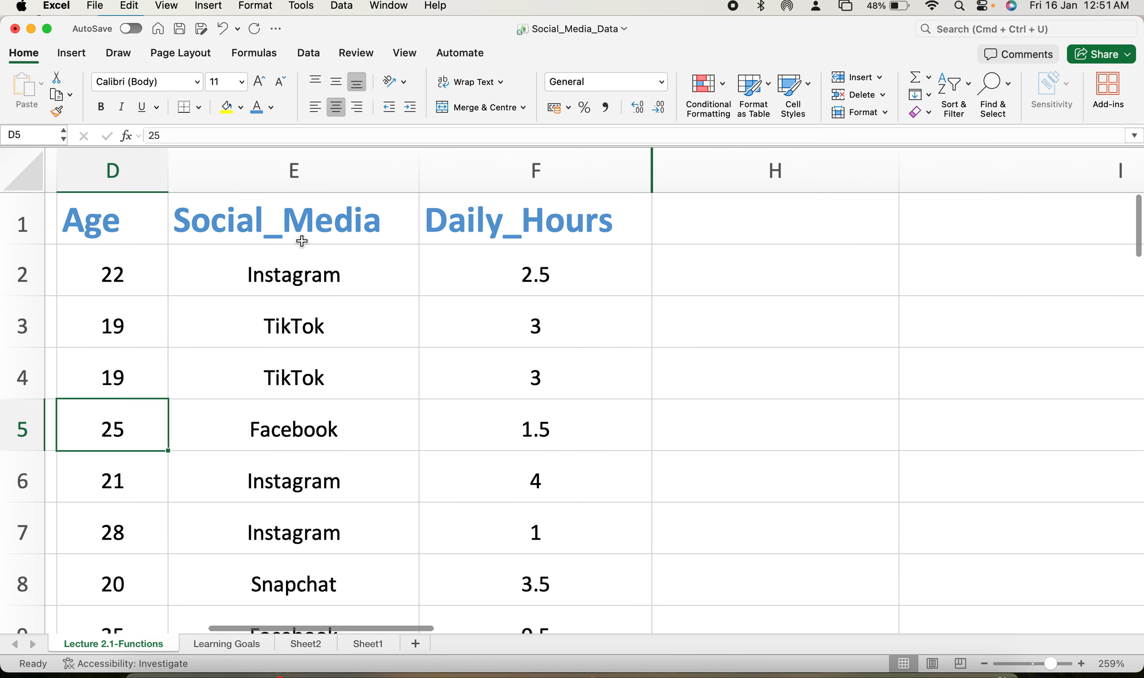
pyautogui.hscroll(2, 555, 356)
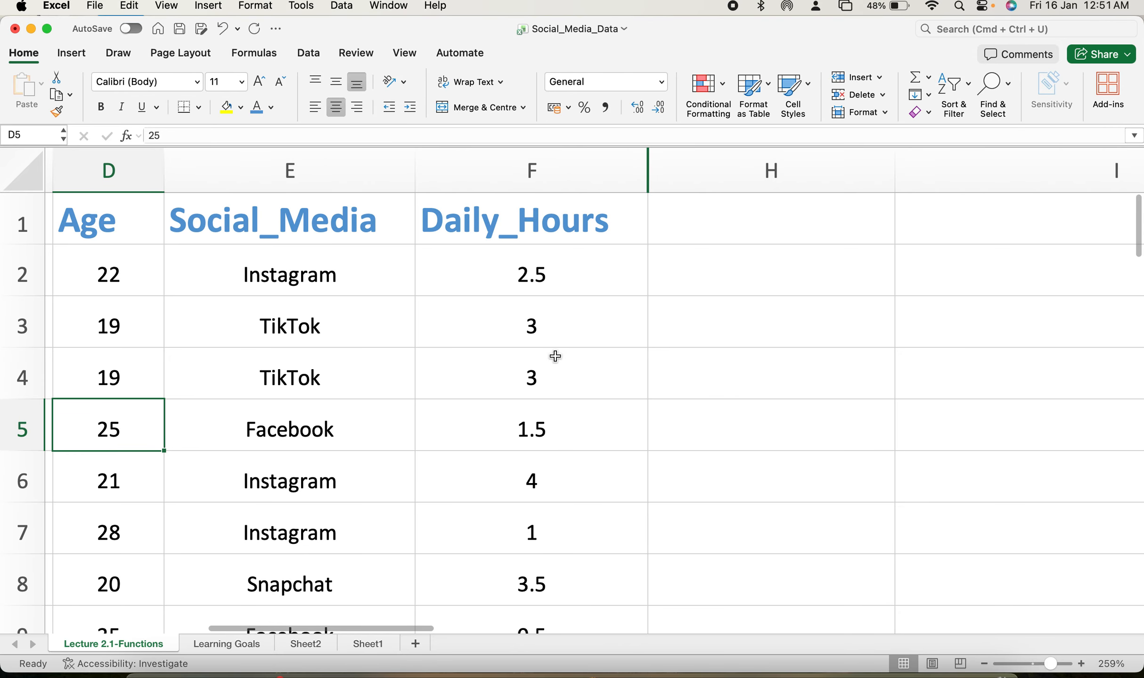
pyautogui.hscroll(5, 555, 356)
pyautogui.doubleClick(611, 311)
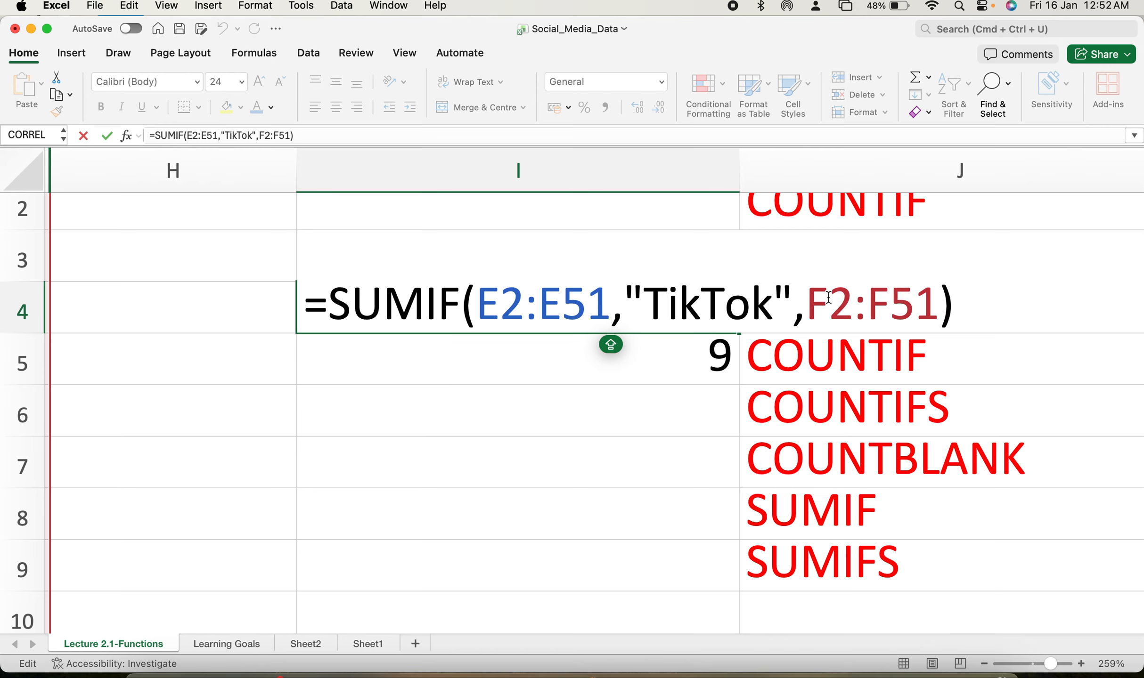
pyautogui.press('Return')
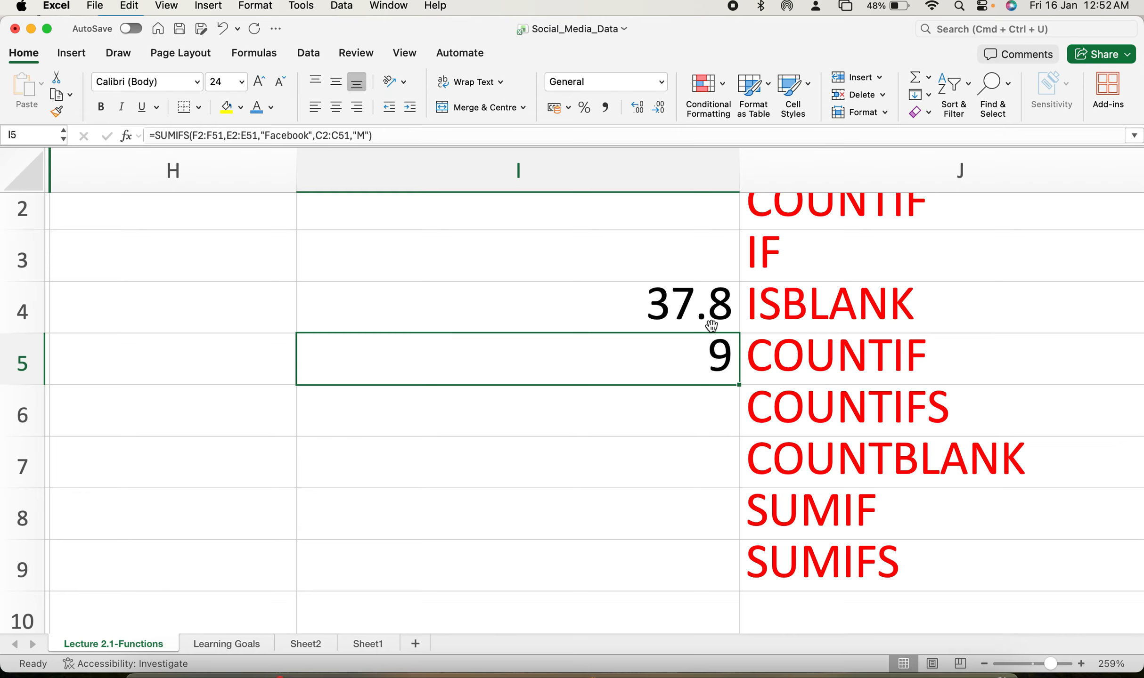
# Review the SUMIFS formula in I5 against the Gender, Social_Media and Daily_Hours columns.
pyautogui.doubleClick(708, 350)
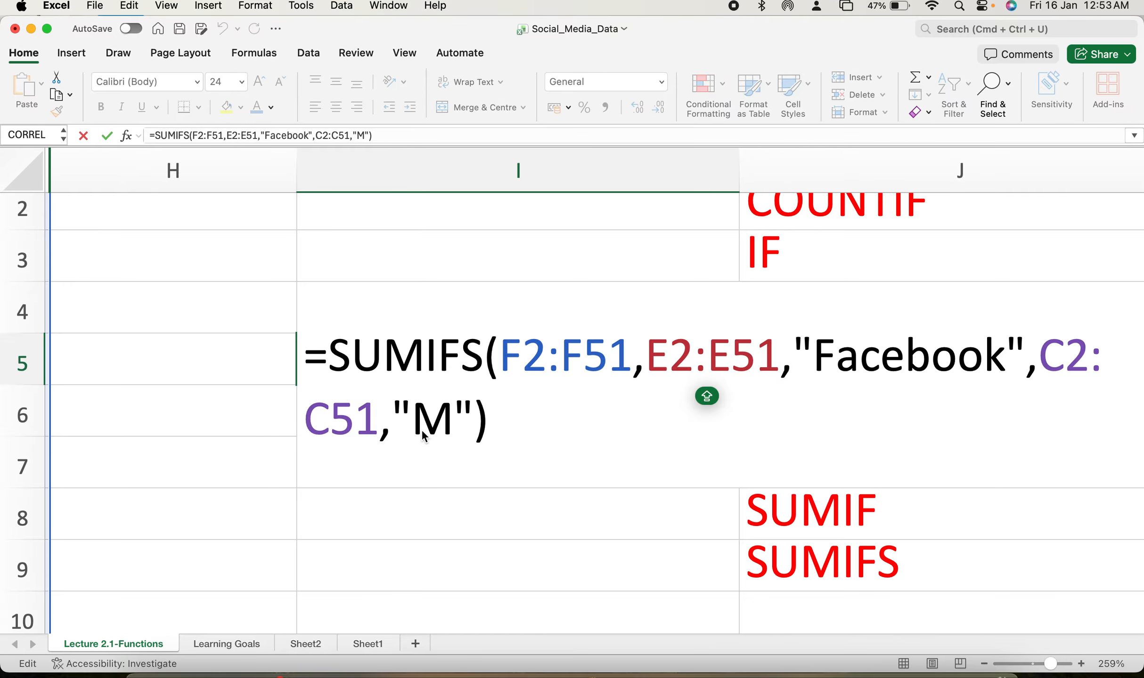
pyautogui.press('Return')
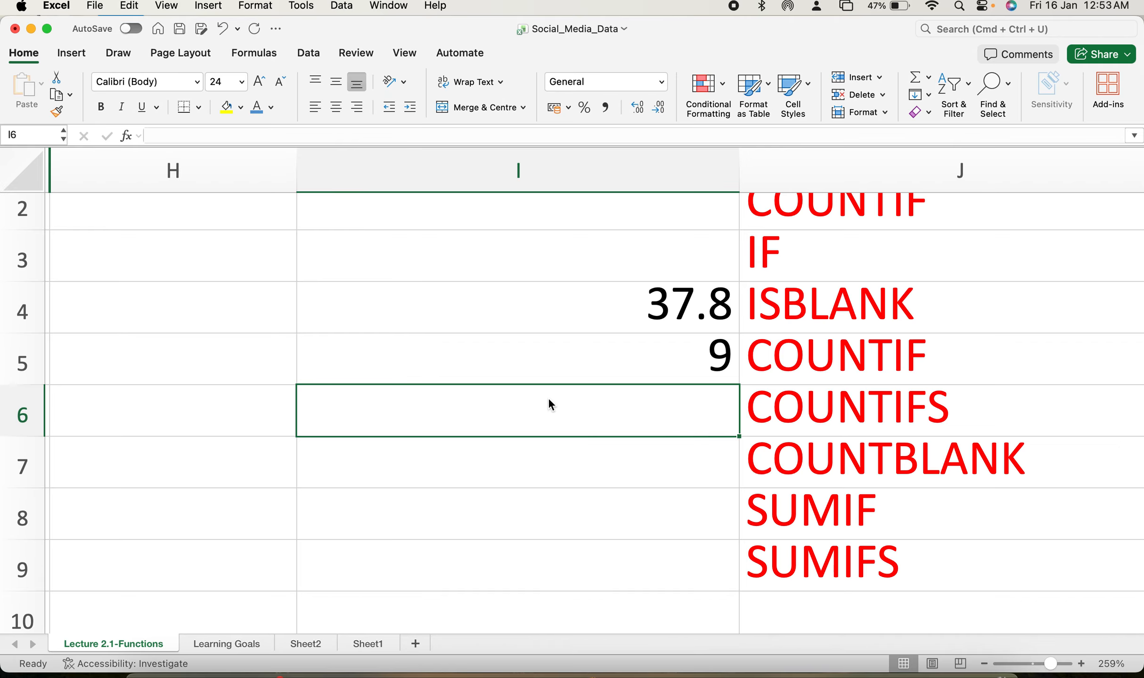
pyautogui.click(683, 358)
pyautogui.hscroll(-10, 438, 545)
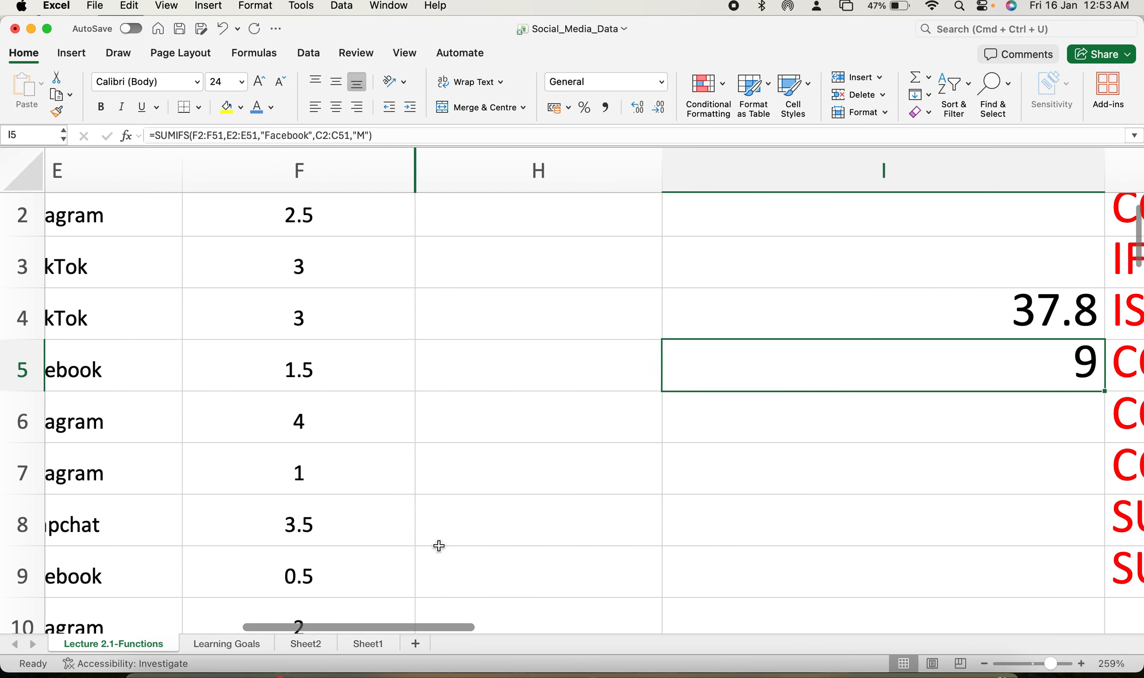
pyautogui.scroll(1, 438, 545)
pyautogui.hscroll(3, 438, 546)
pyautogui.hscroll(4, 438, 546)
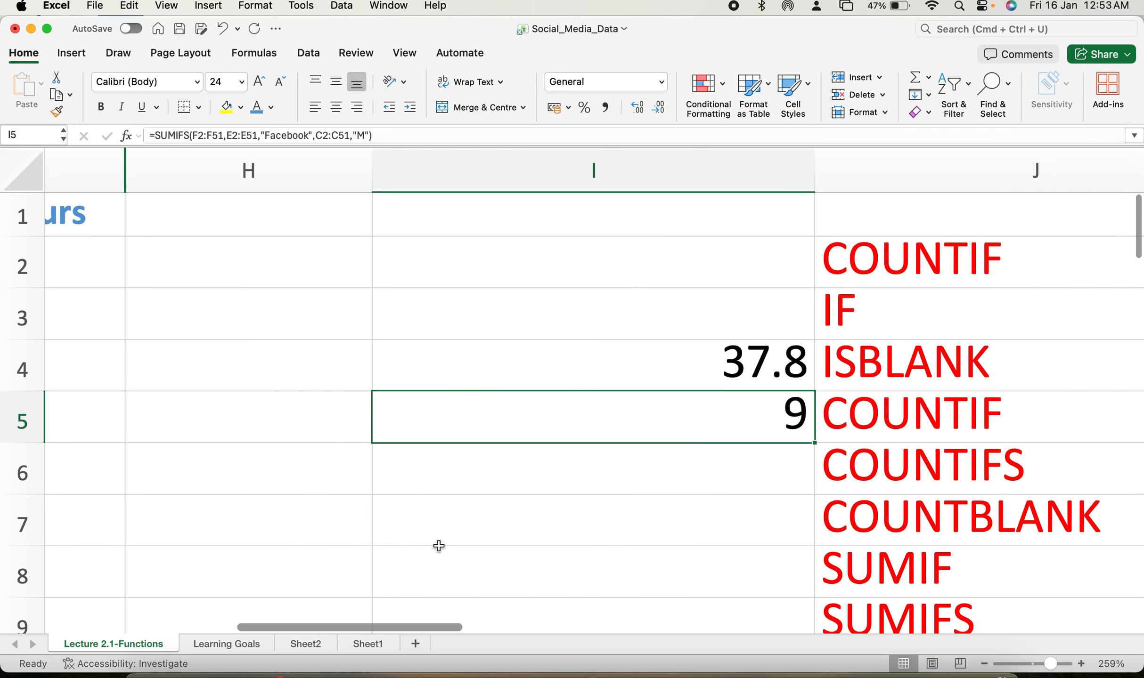
pyautogui.scroll(-1, 439, 546)
pyautogui.scroll(1, 439, 546)
pyautogui.hscroll(1, 439, 546)
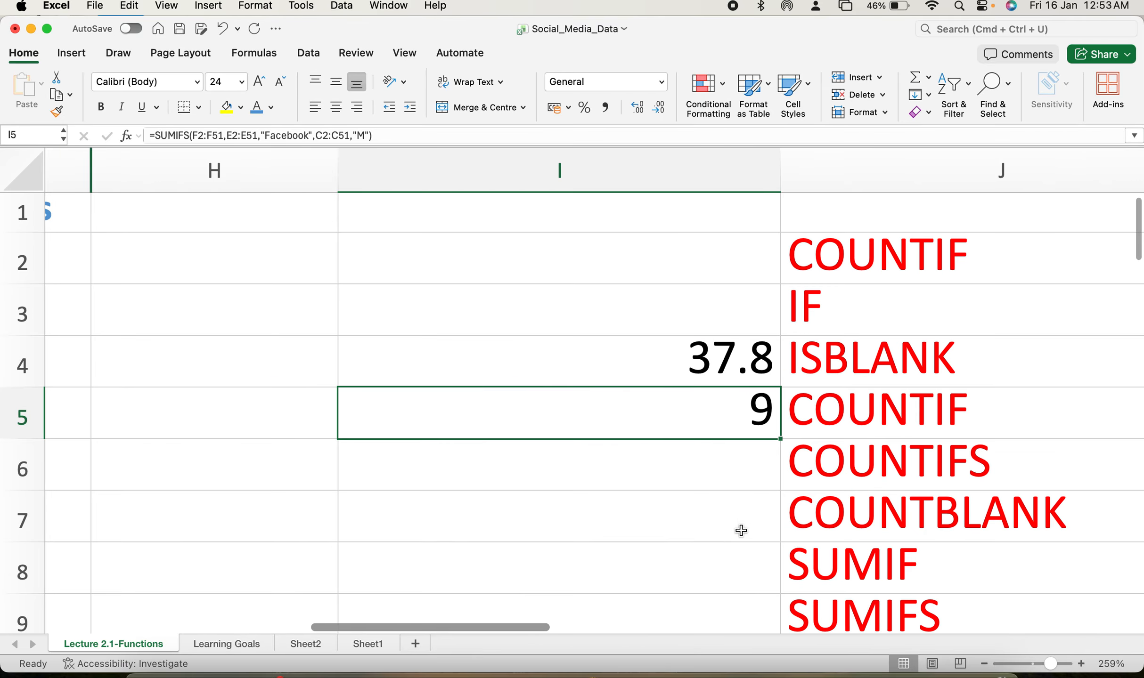
pyautogui.hscroll(-10, 740, 531)
pyautogui.hscroll(-2, 741, 530)
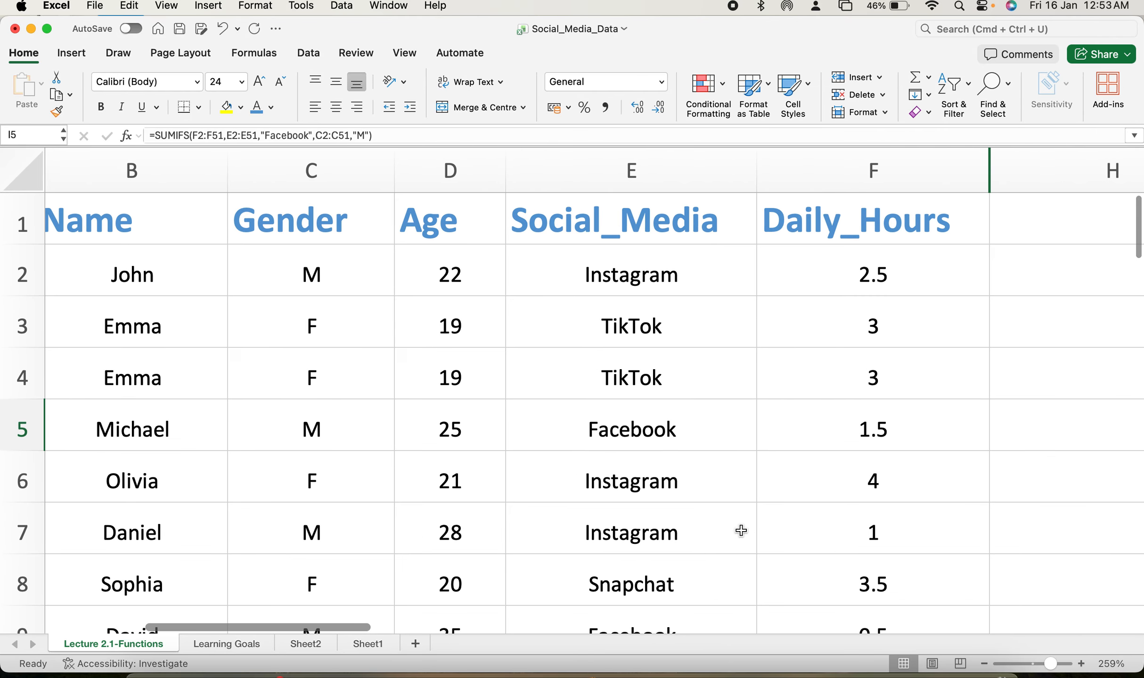
pyautogui.scroll(-1, 740, 531)
pyautogui.scroll(1, 740, 530)
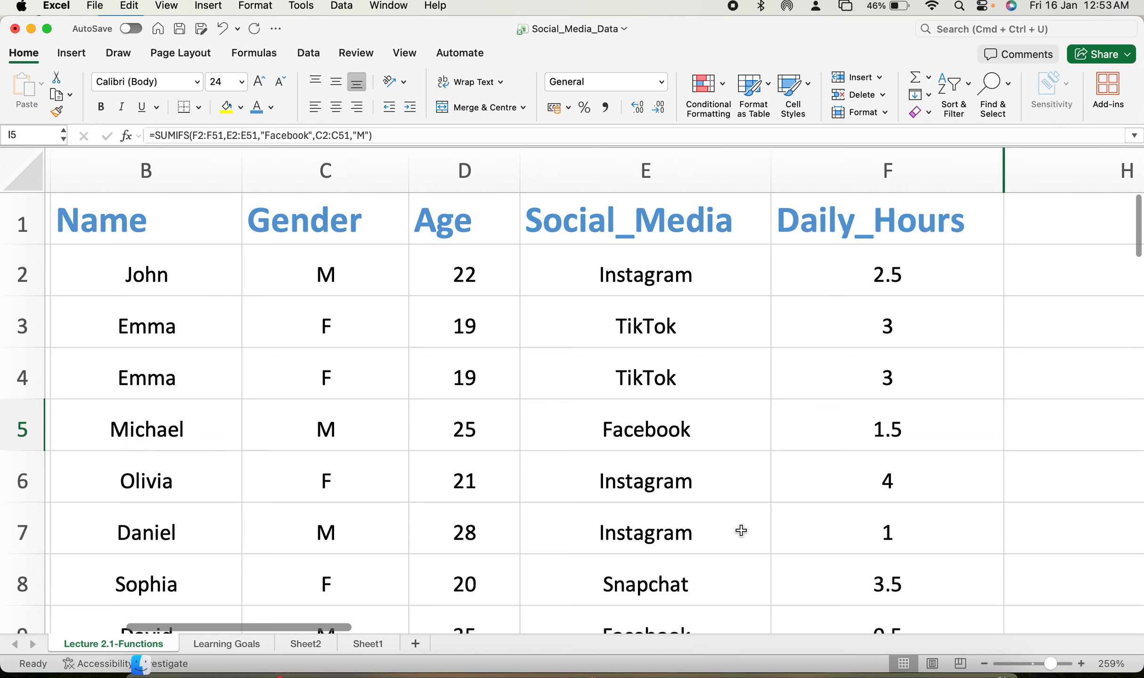